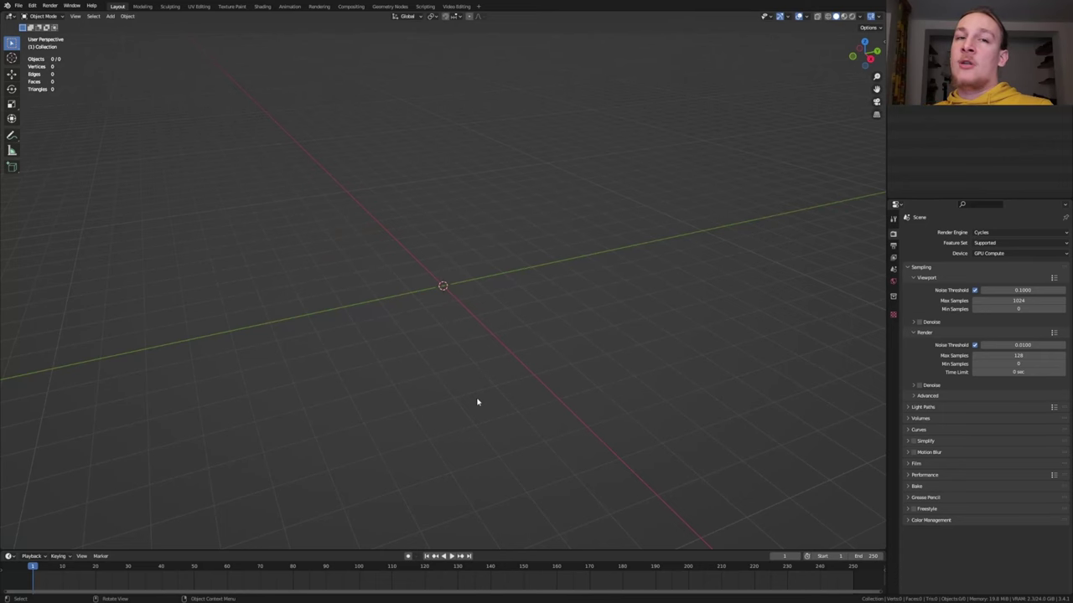
Step: Open the add-on preferences and search the add-ons for "obj"
click(33, 6)
click(67, 126)
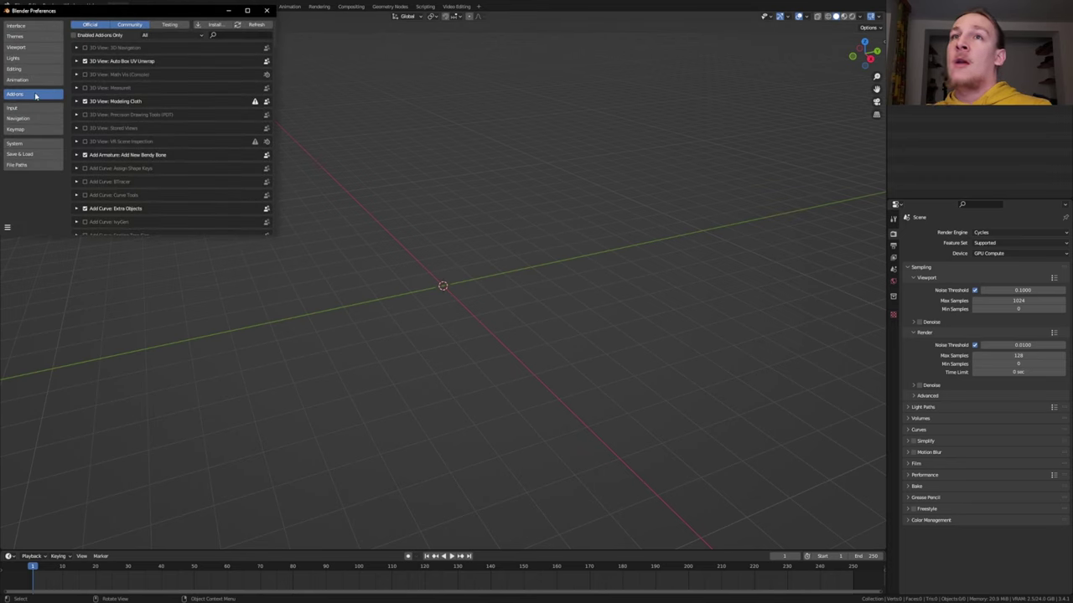
text(obj)
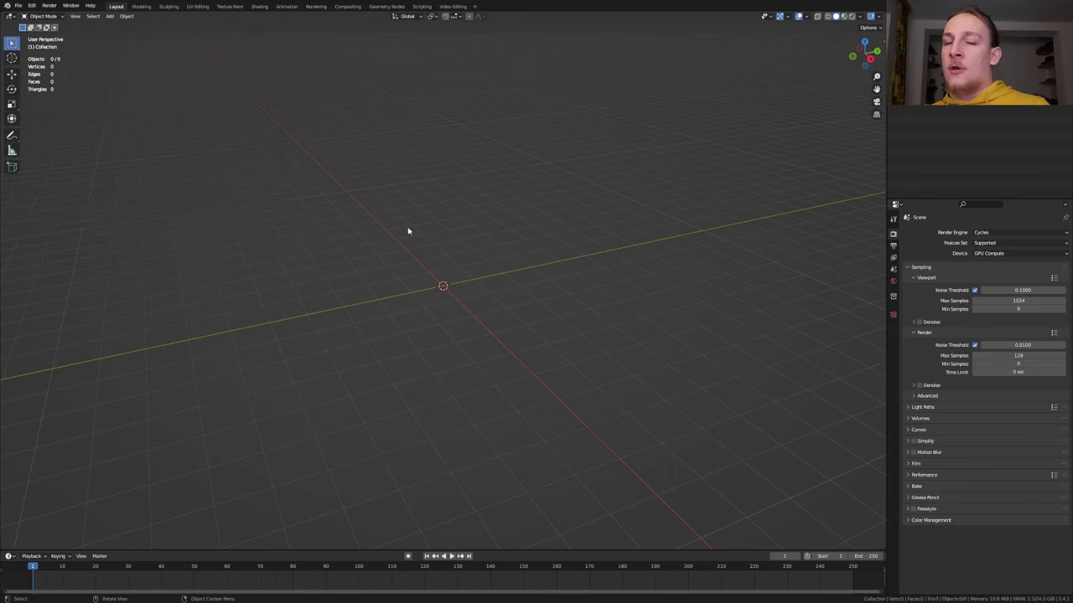
Step: Add a mesh rock with the Rock Generator and set its deformation to 30
key(shift+a)
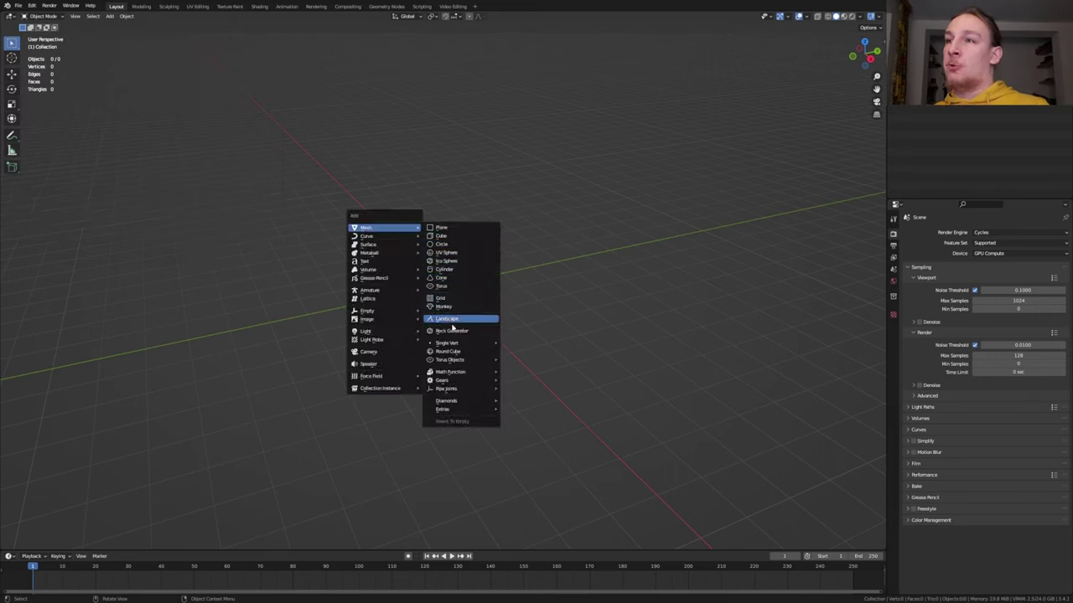
click(459, 332)
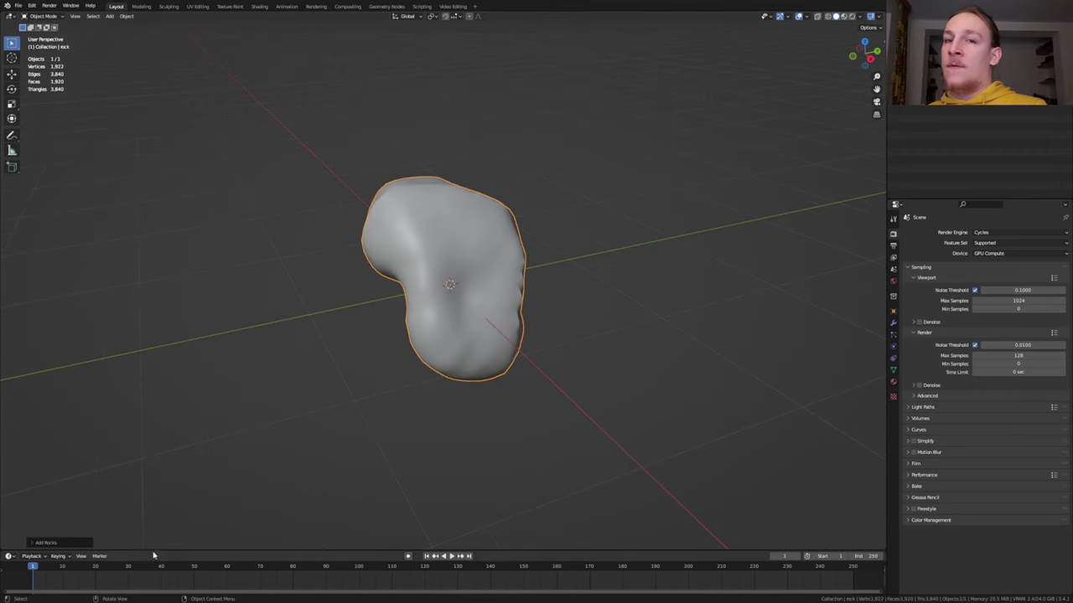
click(46, 543)
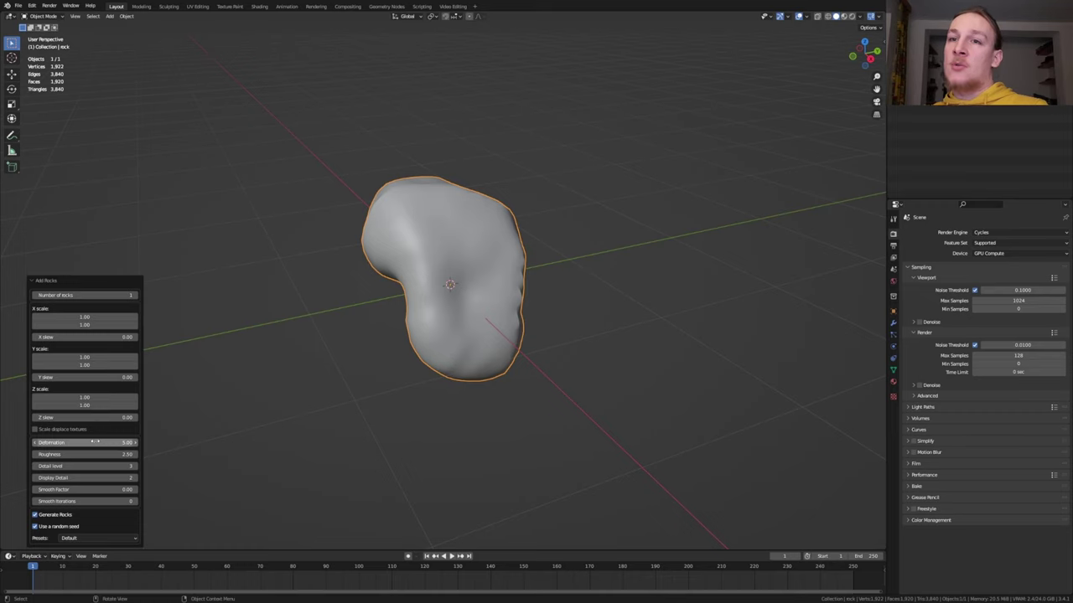
click(94, 443)
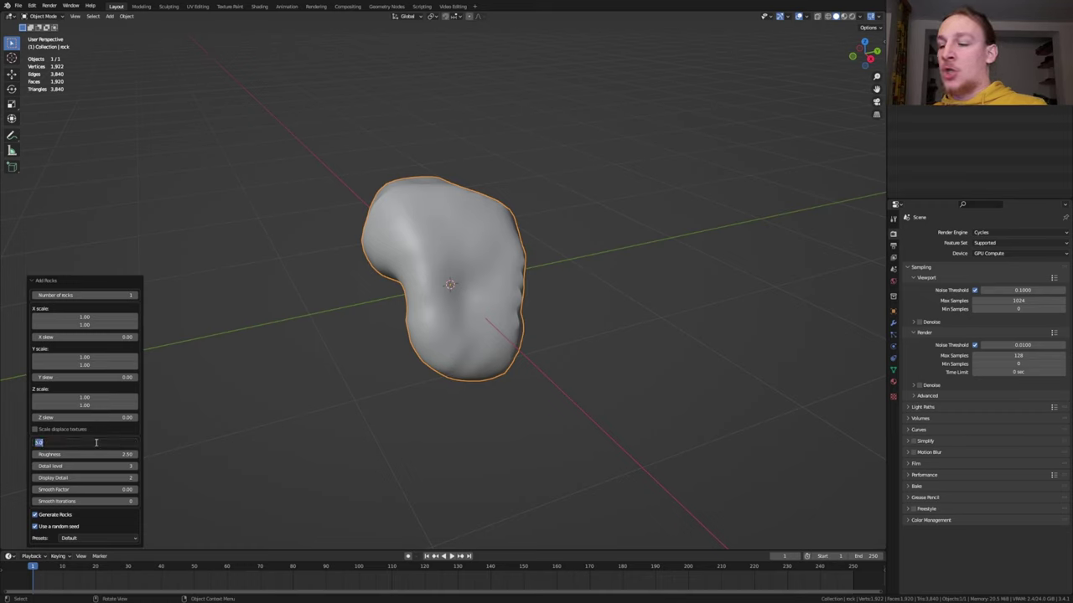
key(Return)
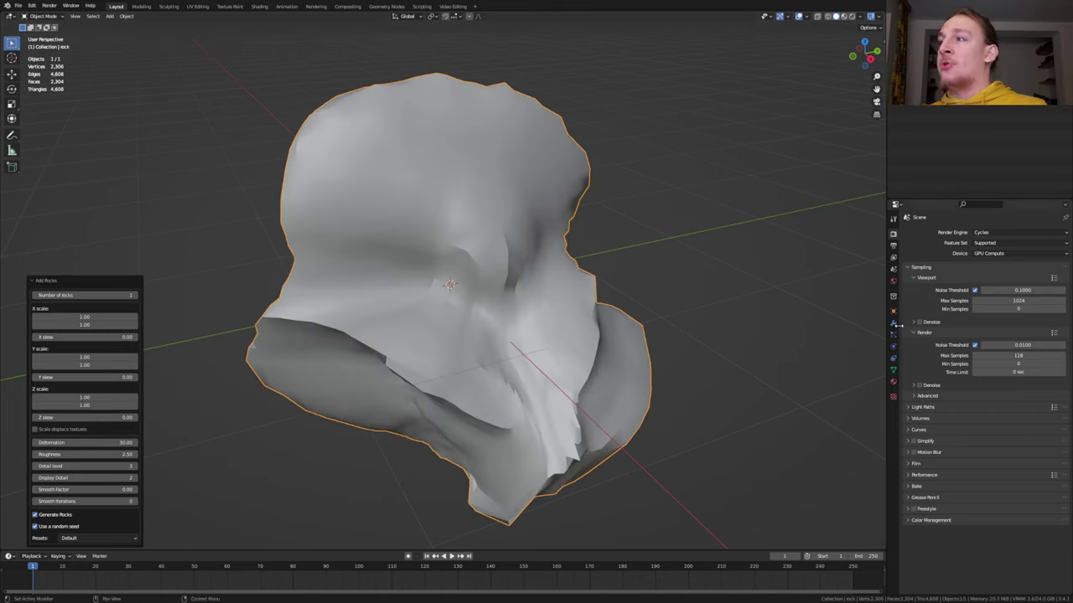
Step: Collapse the rock's two Subsurf and four Displace modifiers in its modifier stack
click(893, 322)
click(906, 246)
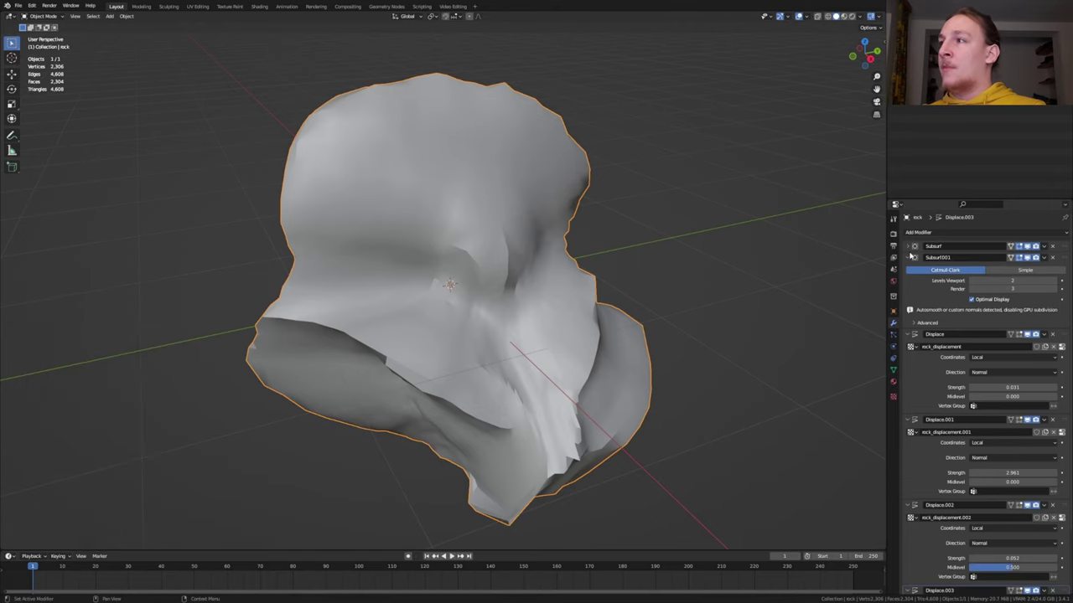
click(906, 257)
click(905, 268)
click(906, 280)
click(905, 291)
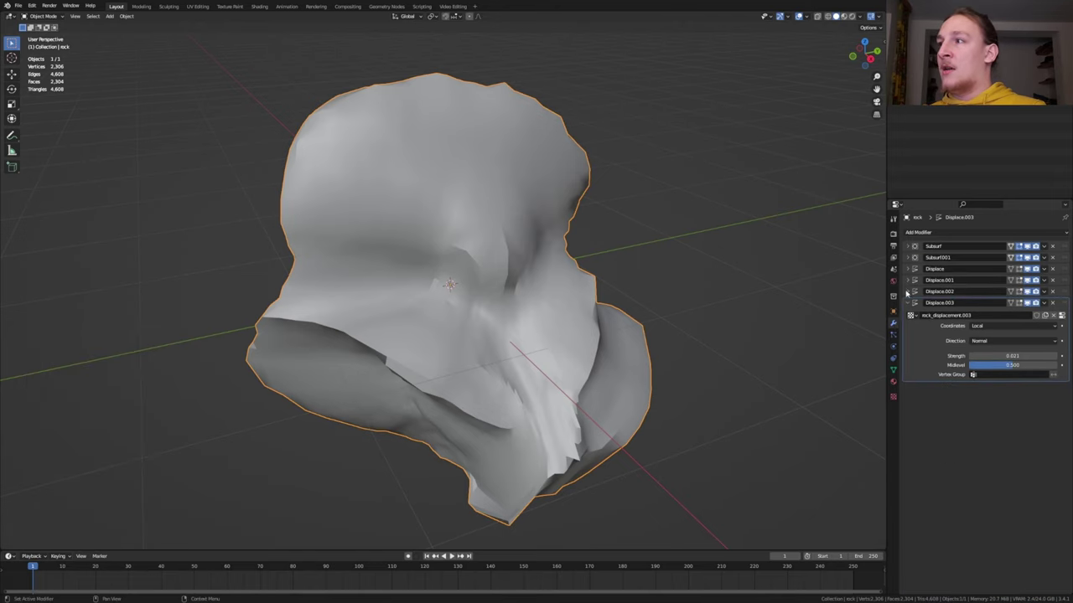
click(906, 303)
Step: Add a Remesh modifier in Voxel mode to the rock and compare the shape with the modifier's viewport display off and on
click(921, 232)
click(882, 337)
click(1026, 313)
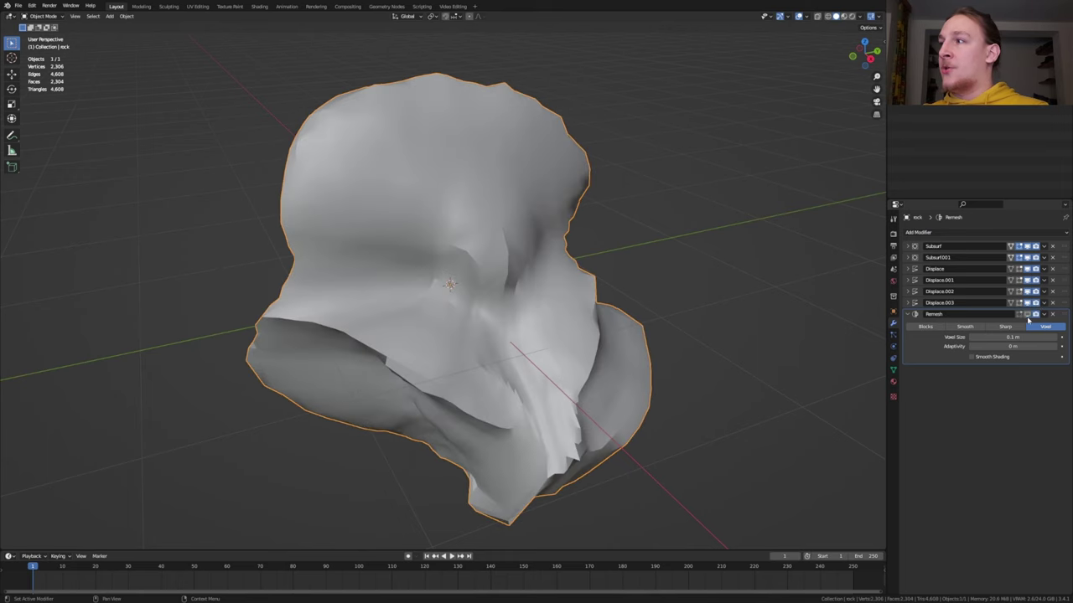
key(ctrl+z)
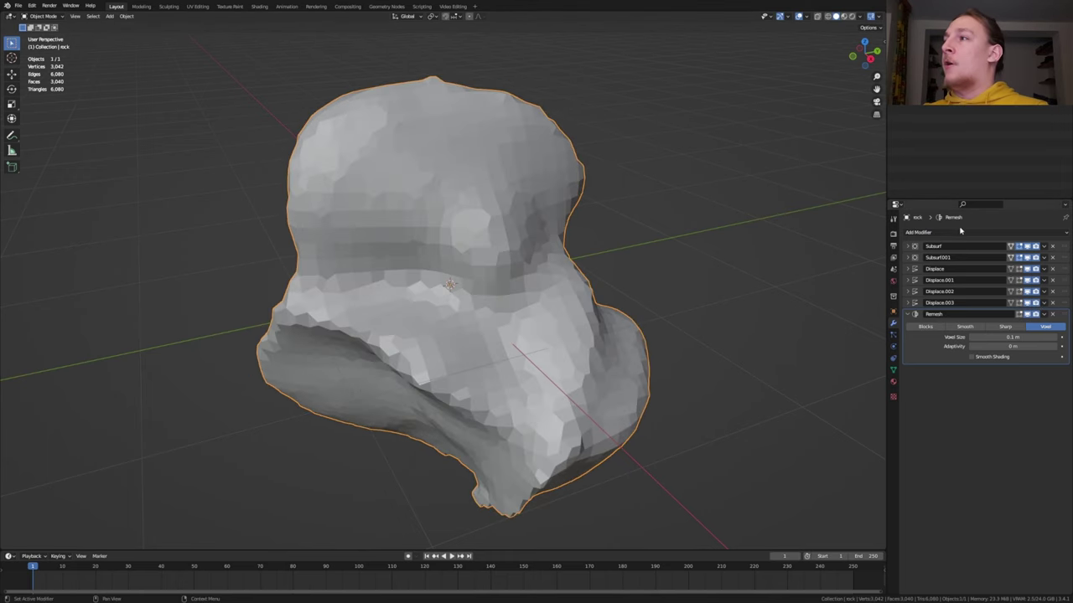
Step: Add a Subdivision Surface modifier with viewport and render levels of 3 to the rock, and raise the rock about 0.8 m along Z
click(960, 232)
click(913, 384)
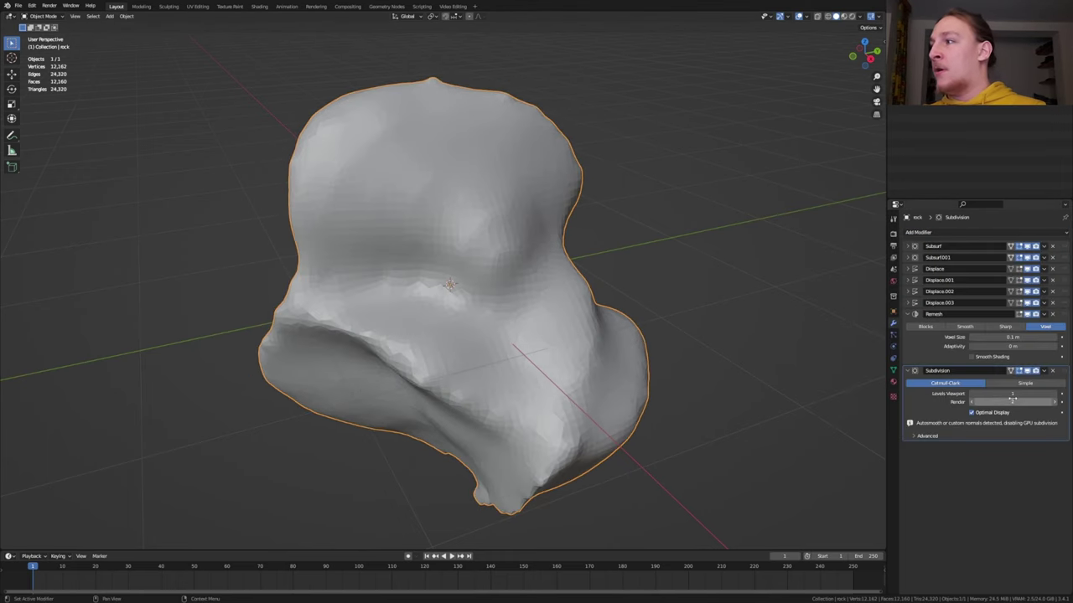
click(1011, 395)
key(Return)
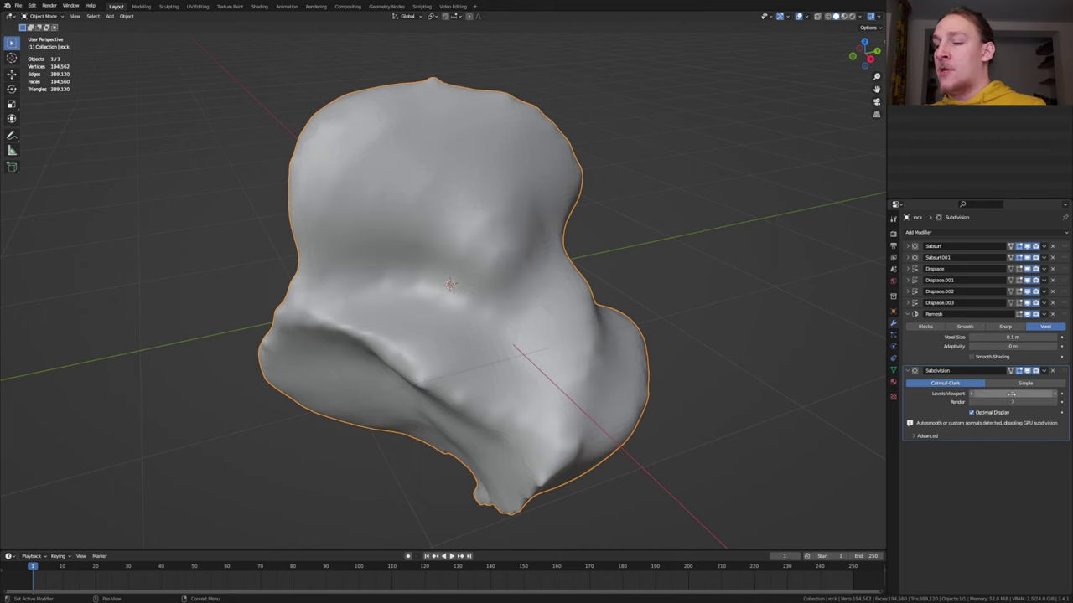
key(g)
key(z)
Step: Add a cylinder at the world origin and scale it up to extend around the rock's base
key(shift+a)
mouse_move(503, 333)
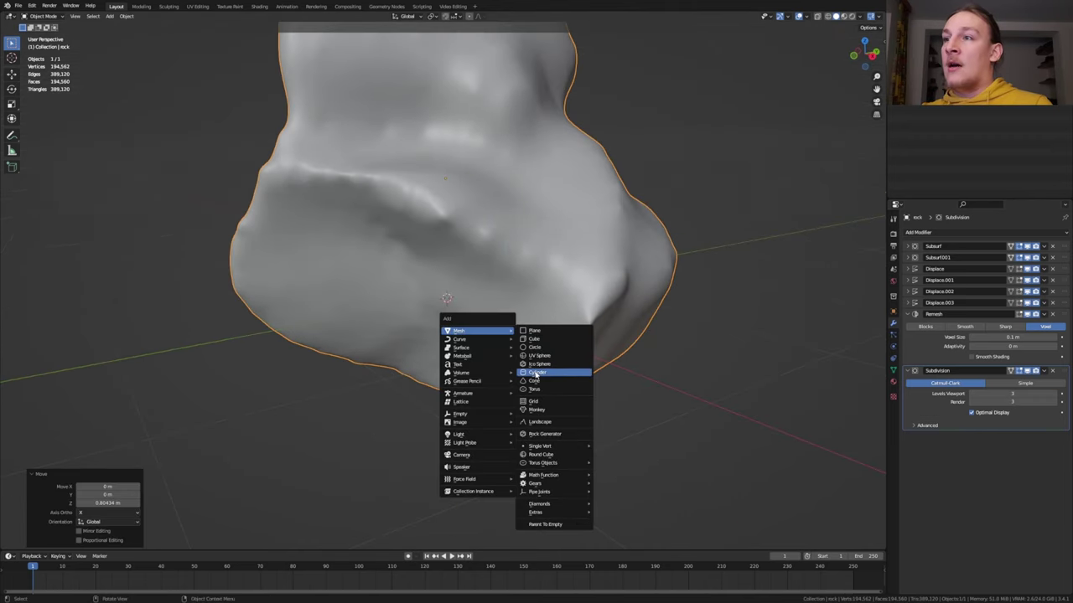
click(539, 372)
key(s)
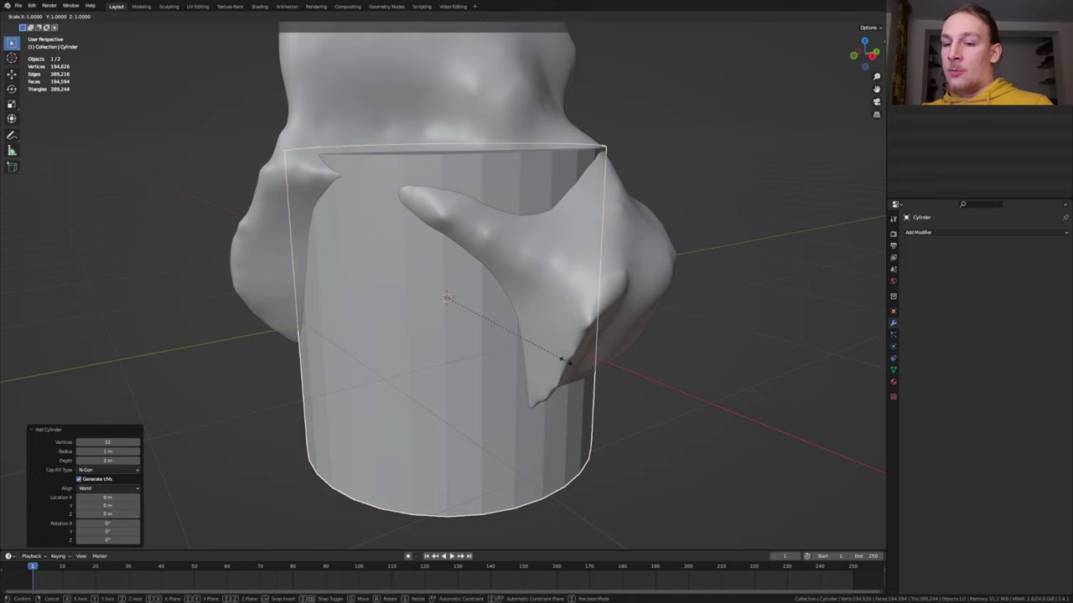
Step: Flatten the cylinder into a thin disc, scaling it to about 0.116 along Z, and apply its scale
key(z)
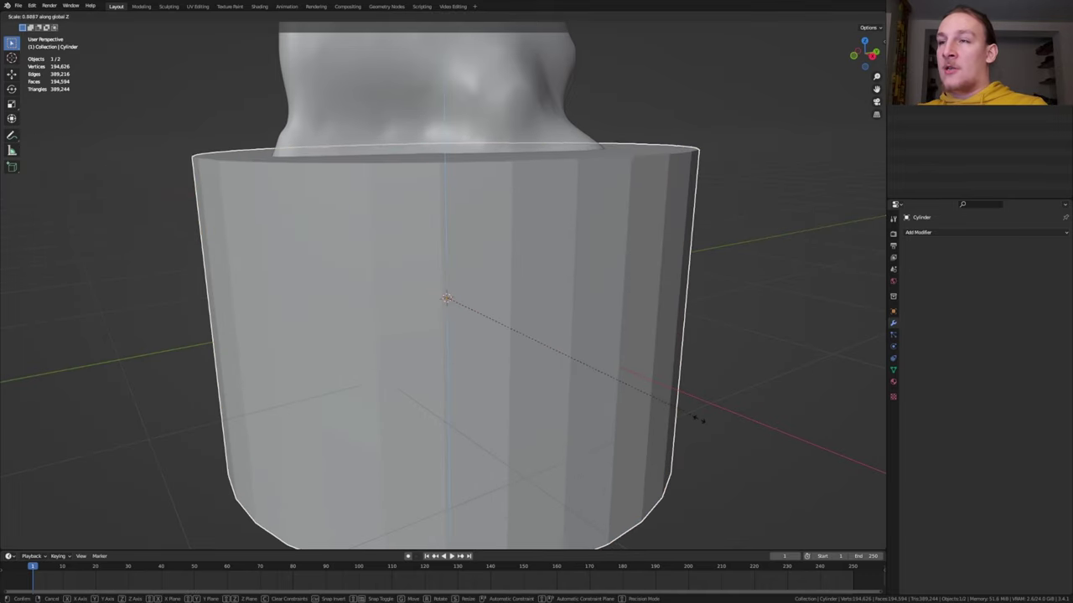
click(474, 320)
key(ctrl+a)
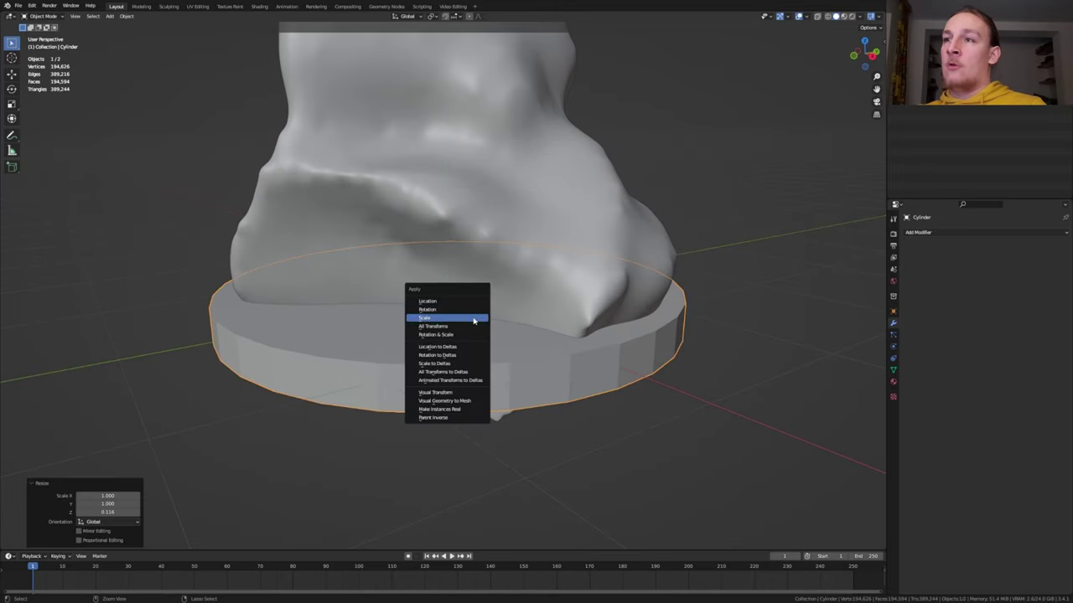
click(474, 318)
Step: Add a Bevel modifier to the disc with an amount of 0.03 m
click(921, 232)
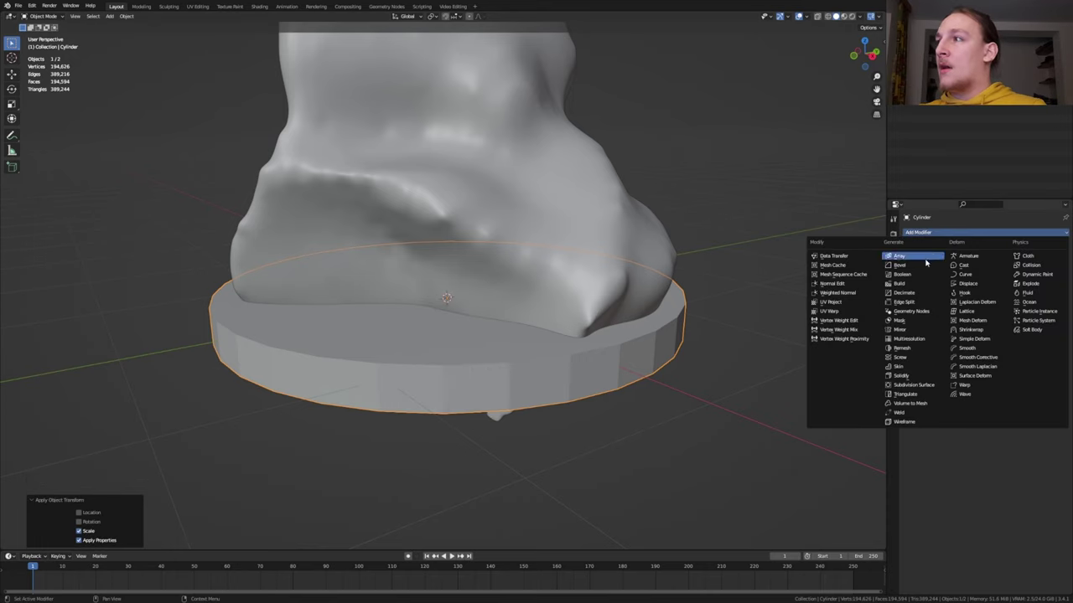
click(909, 263)
click(1000, 277)
key(BackSpace)
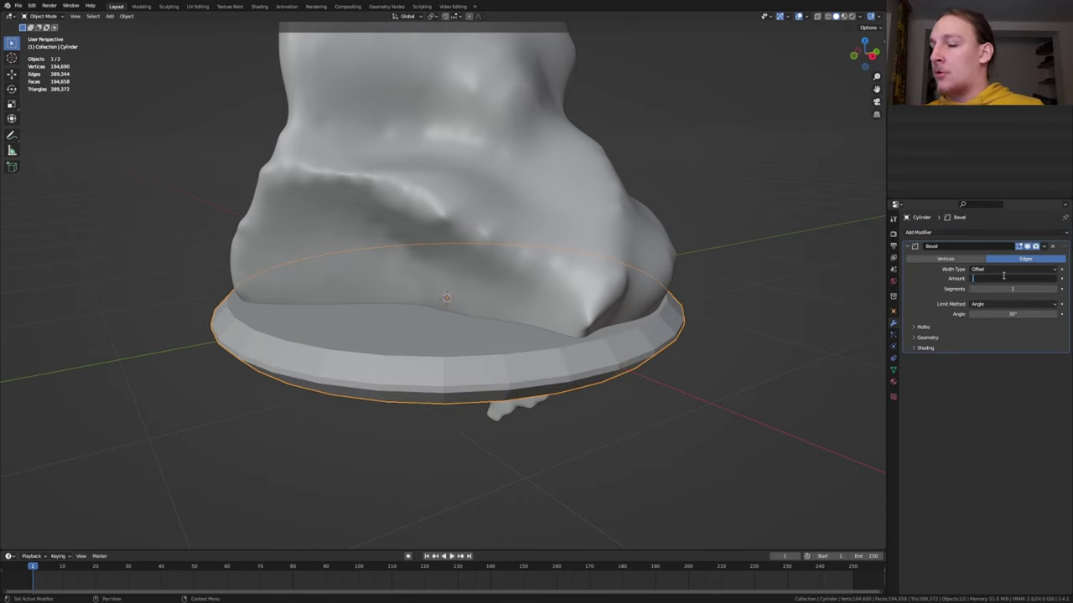
text(0.03)
key(Return)
Step: Add a Subdivision Surface modifier to the disc with viewport and render levels of 3
key(ctrl+3)
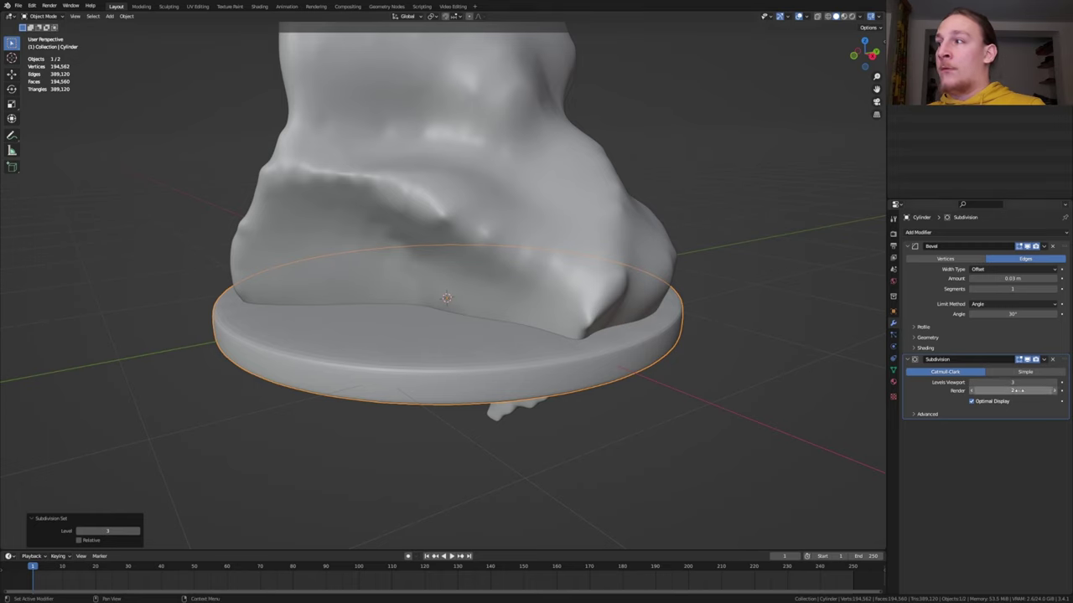
click(1054, 390)
scroll(433, 416, up, 5)
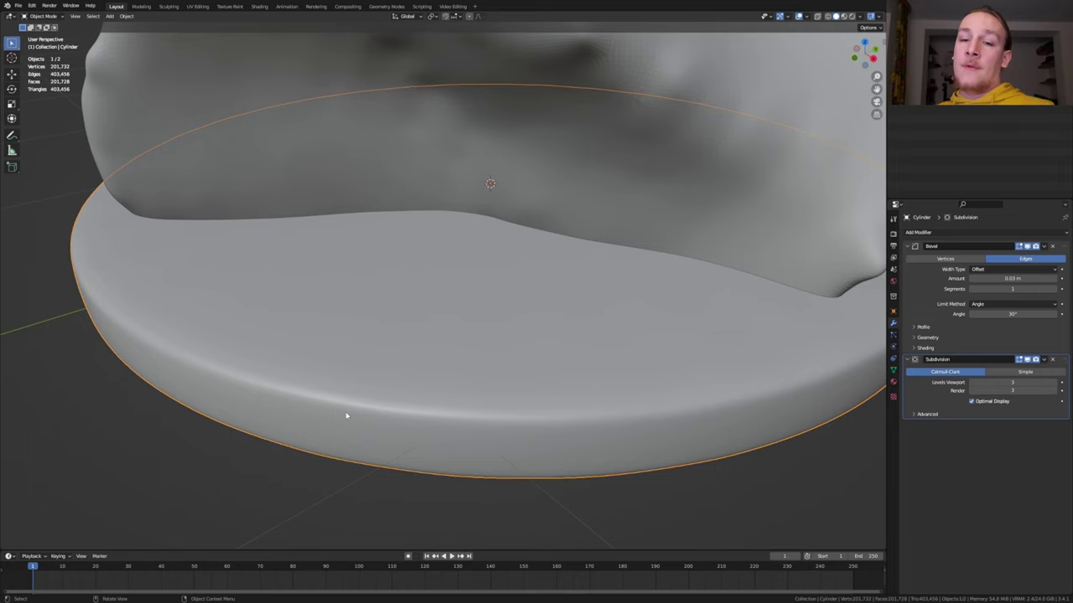
Step: Inset the disc's upper and lower faces by about 0.11 m to tighten the smoothed rims
key(Tab)
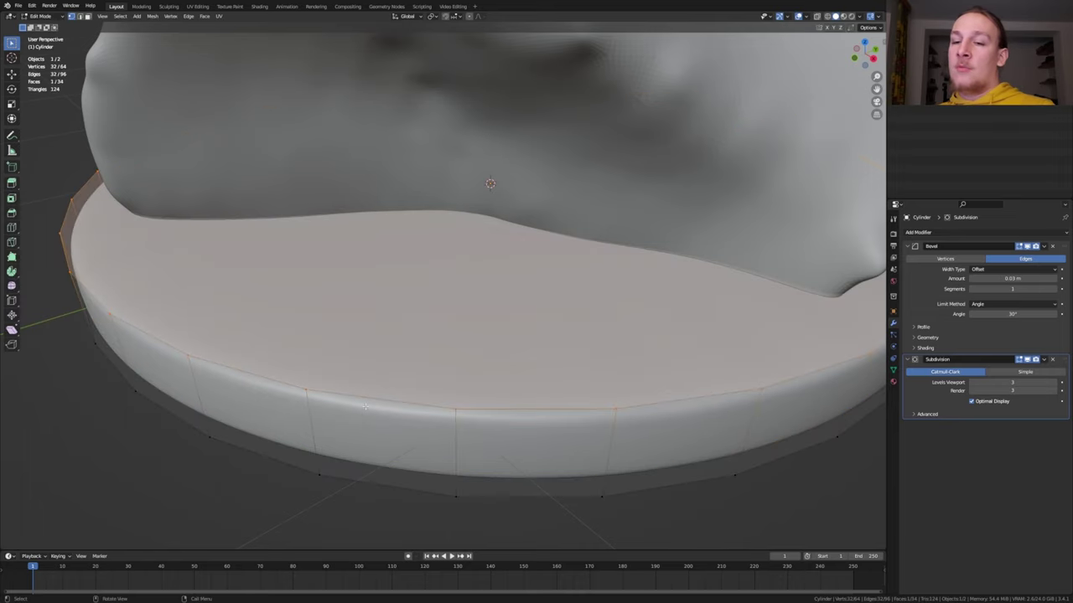
mouse_move(406, 369)
middle_down()
mouse_move(429, 358)
mouse_move(432, 321)
middle_up()
shift+click(460, 173)
scroll(448, 187, down, 4)
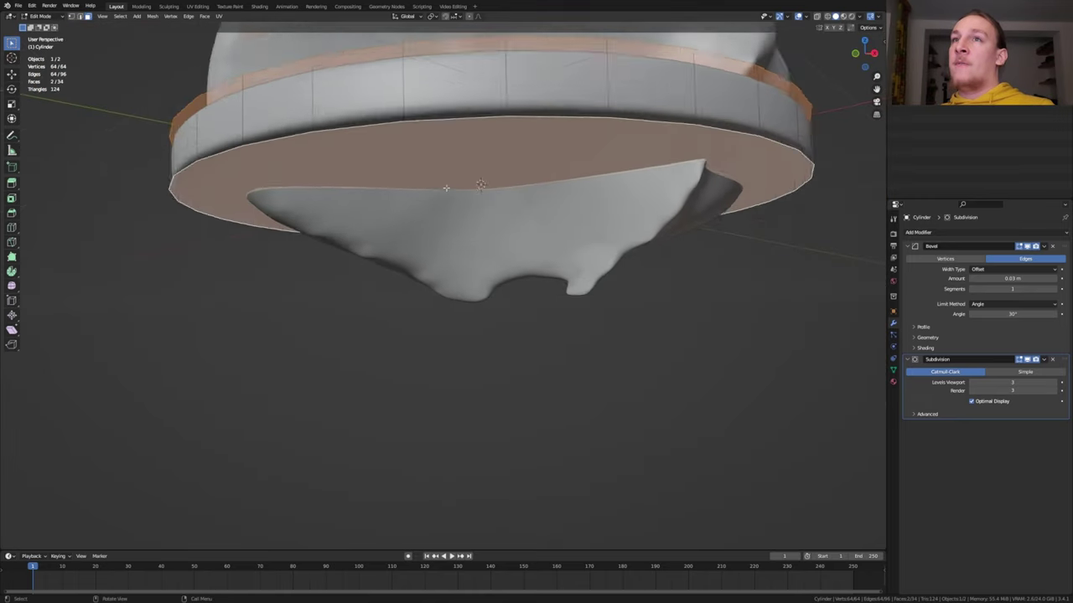
key(i)
click(677, 240)
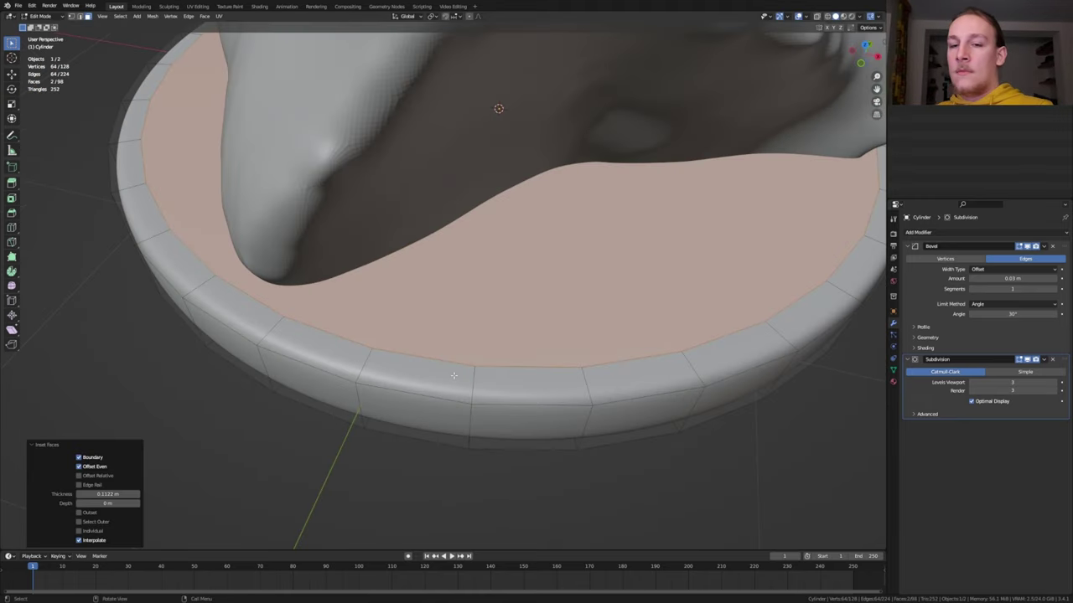
middle_drag(453, 375, 318, 239)
key(Tab)
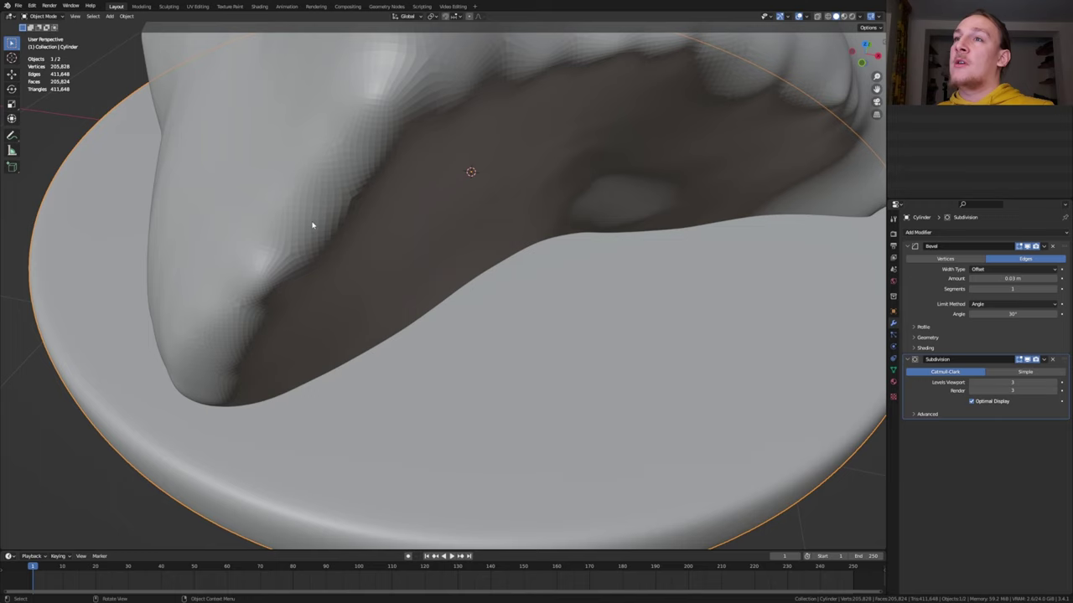
Step: Select the rock and enable Smooth Shading in its Remesh modifier
click(311, 225)
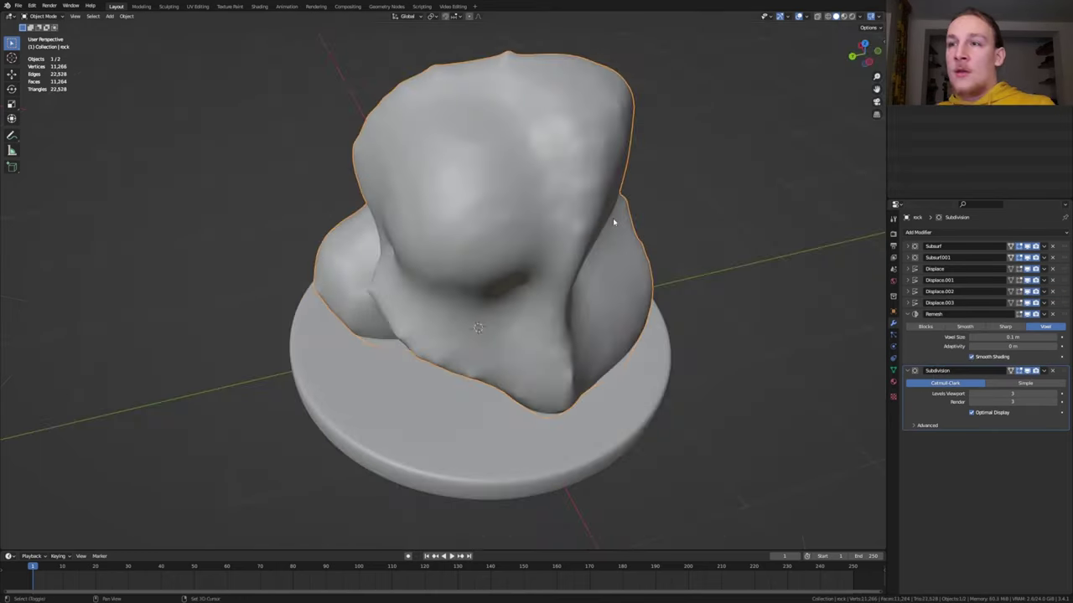
Step: Add a plane, scale it by 10, and lower it beneath the disc as the ground
key(shift+a)
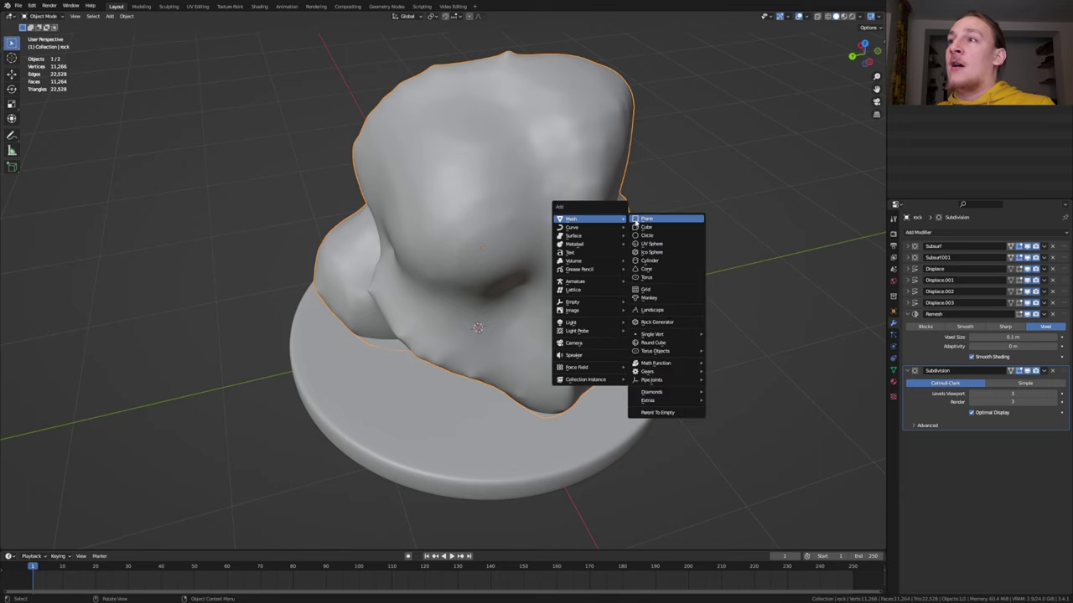
click(637, 220)
text(s)
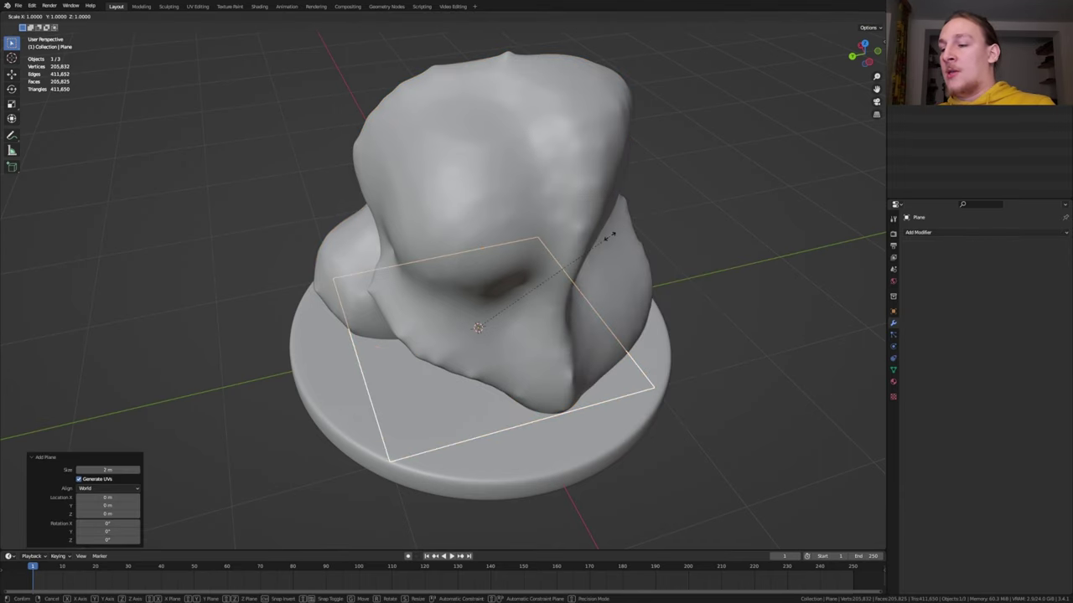
text(10)
key(g)
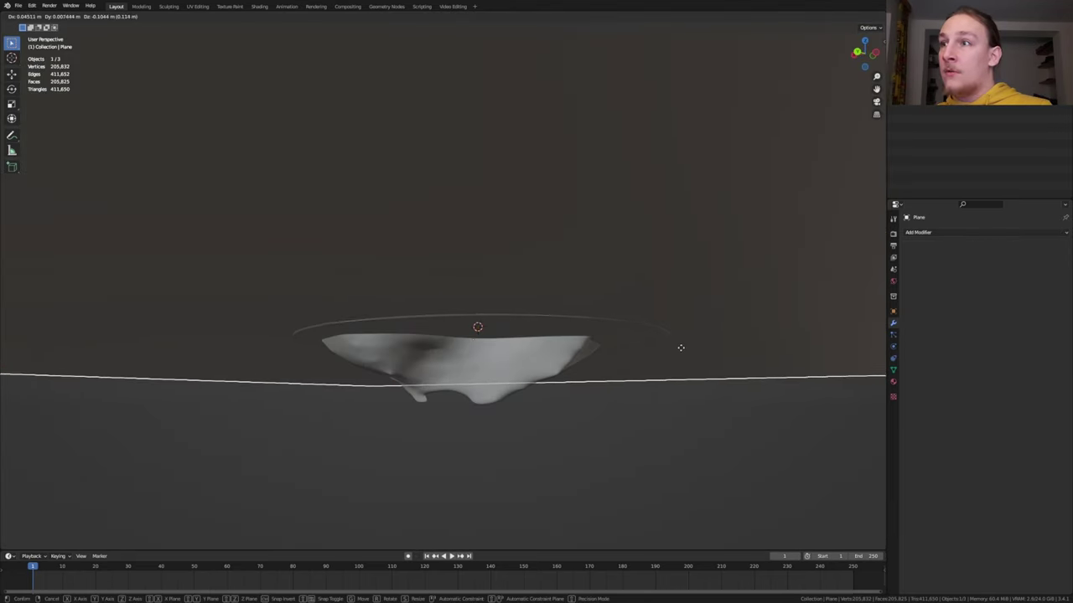
click(680, 348)
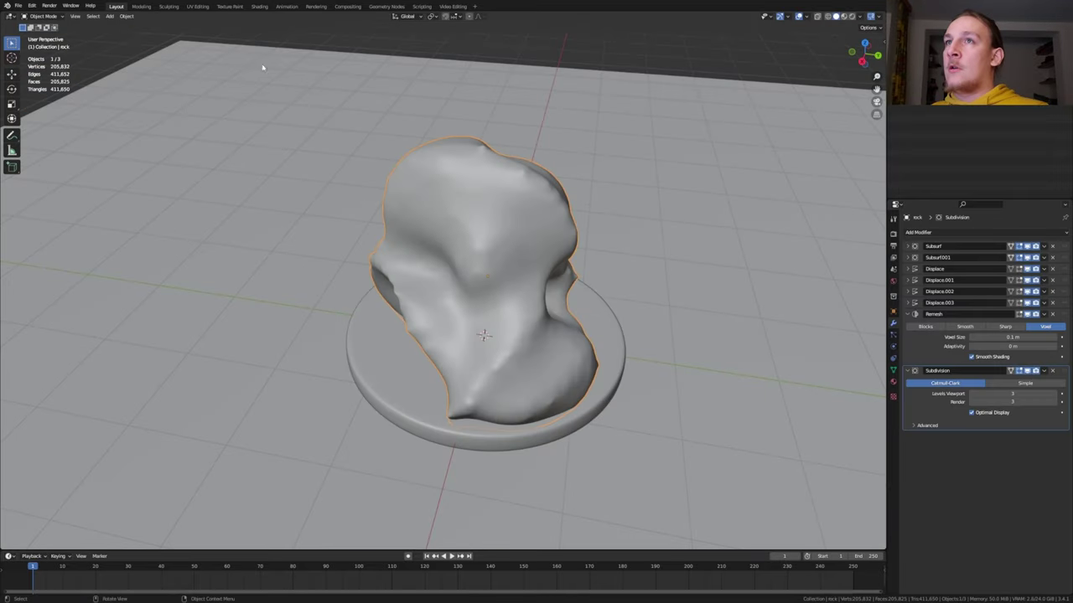
Step: Switch to the Shading workspace, check the render engine settings, and display the viewport in Rendered shading
click(260, 6)
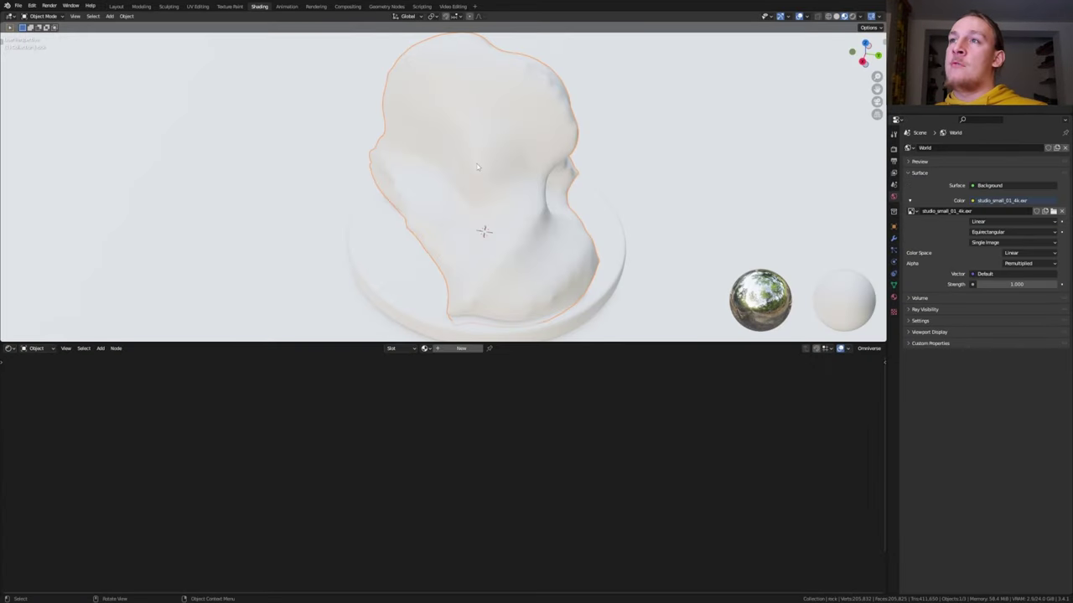
click(893, 149)
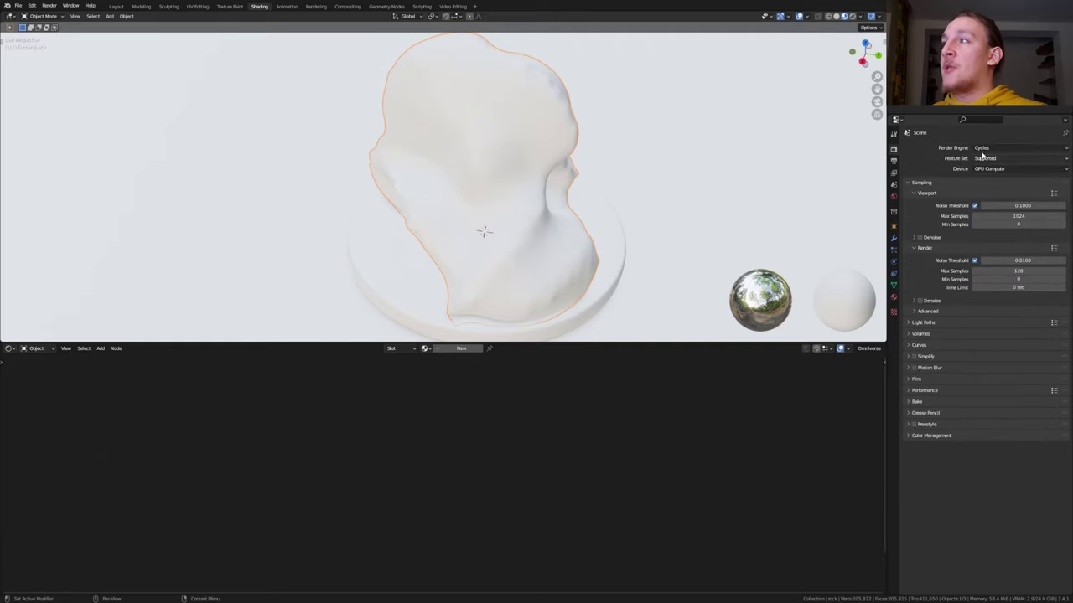
click(852, 17)
Step: Set the World background color to an Environment Texture
click(893, 196)
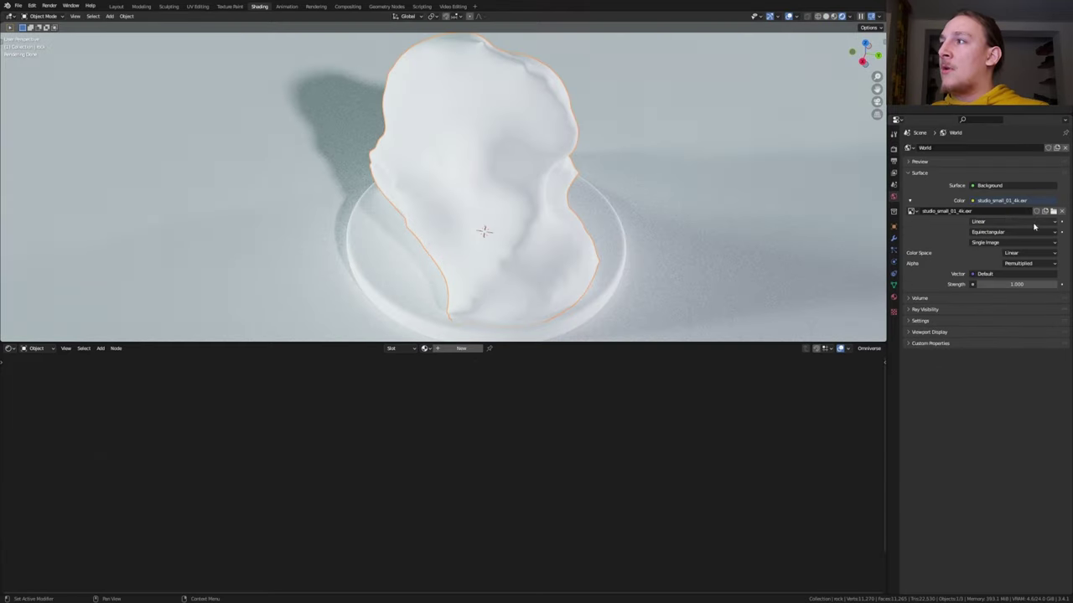
click(984, 201)
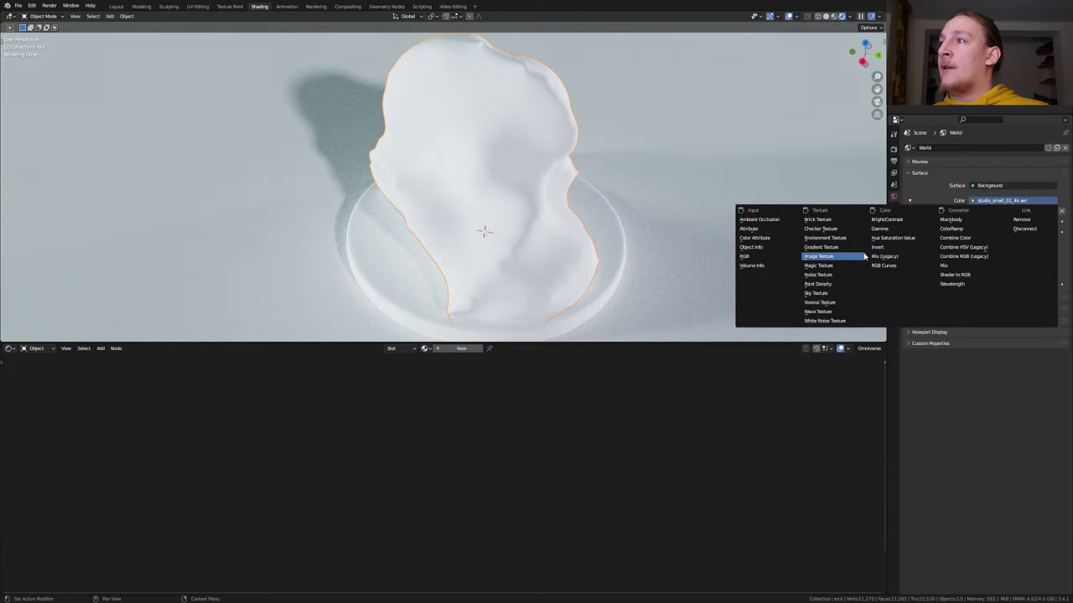
click(829, 239)
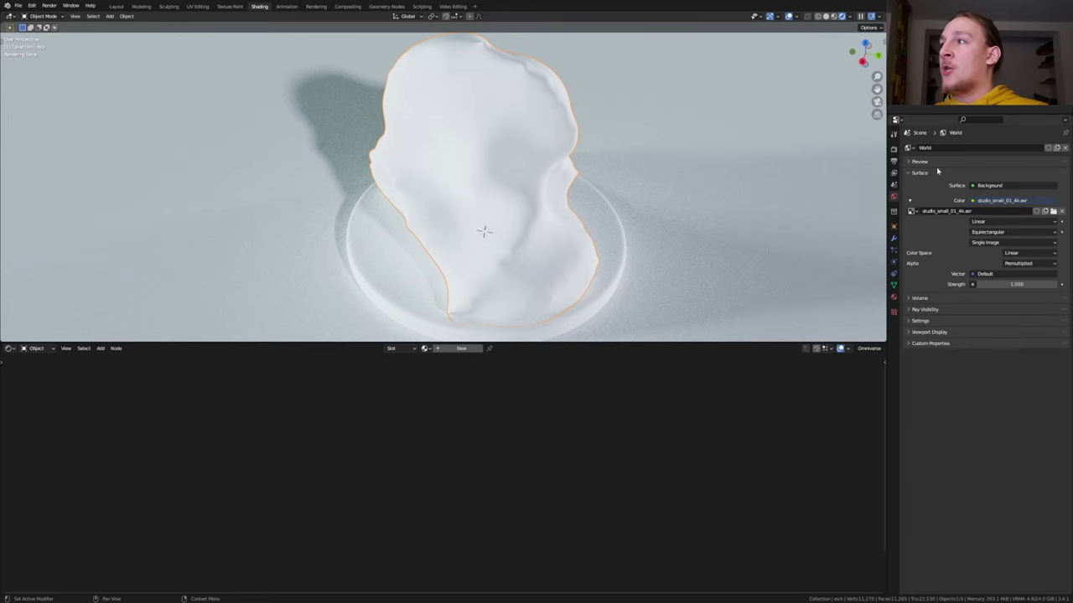
Step: Load blue_grotto_4k.hdr as the world environment image and add Texture Coordinate and Mapping nodes to it in the World shader
click(1053, 211)
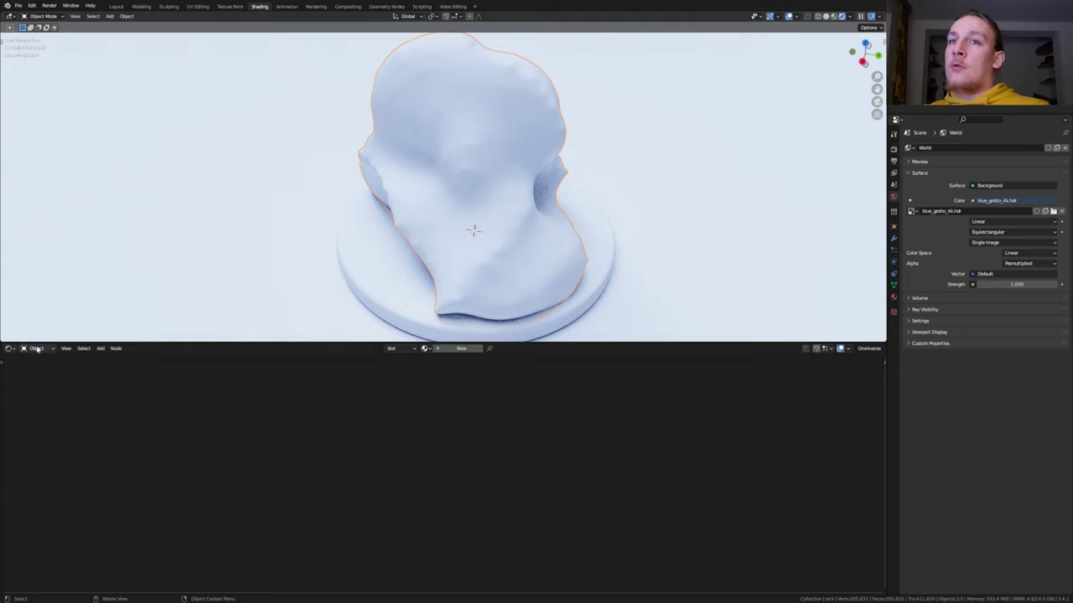
click(33, 348)
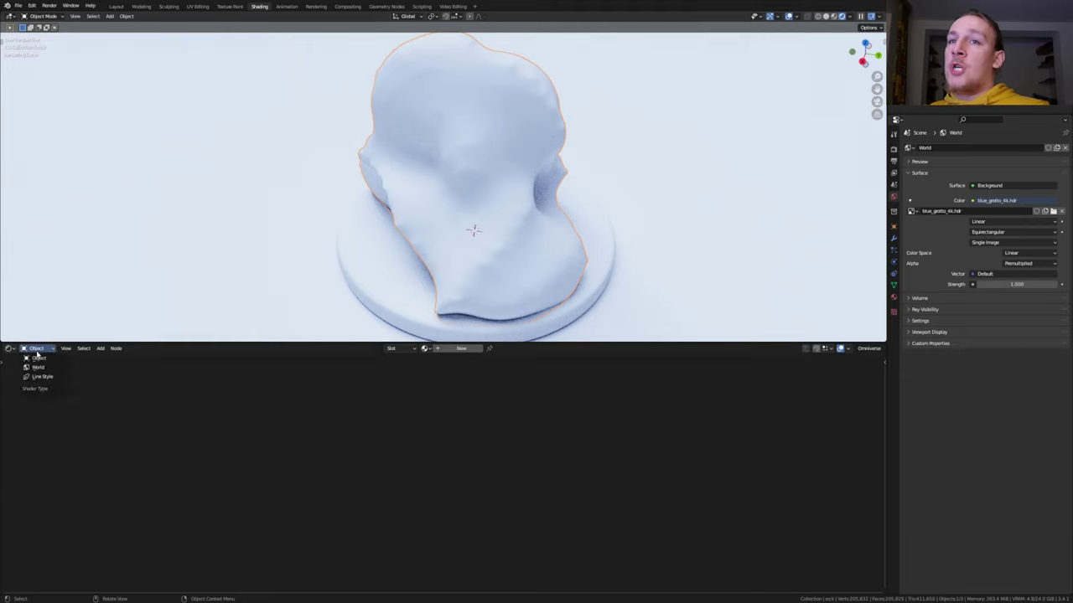
click(36, 369)
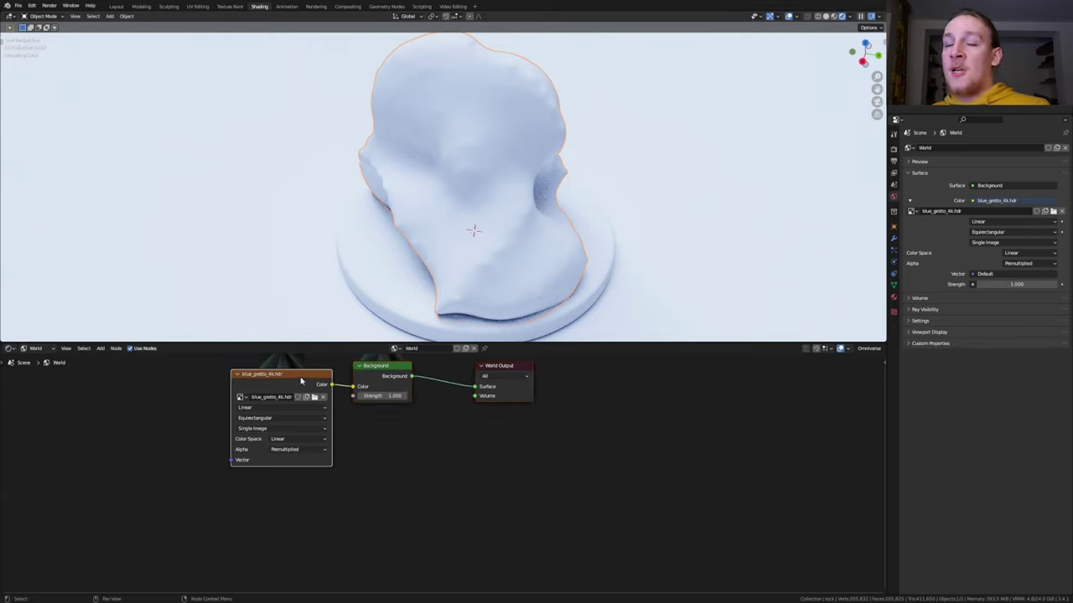
key(ctrl+t)
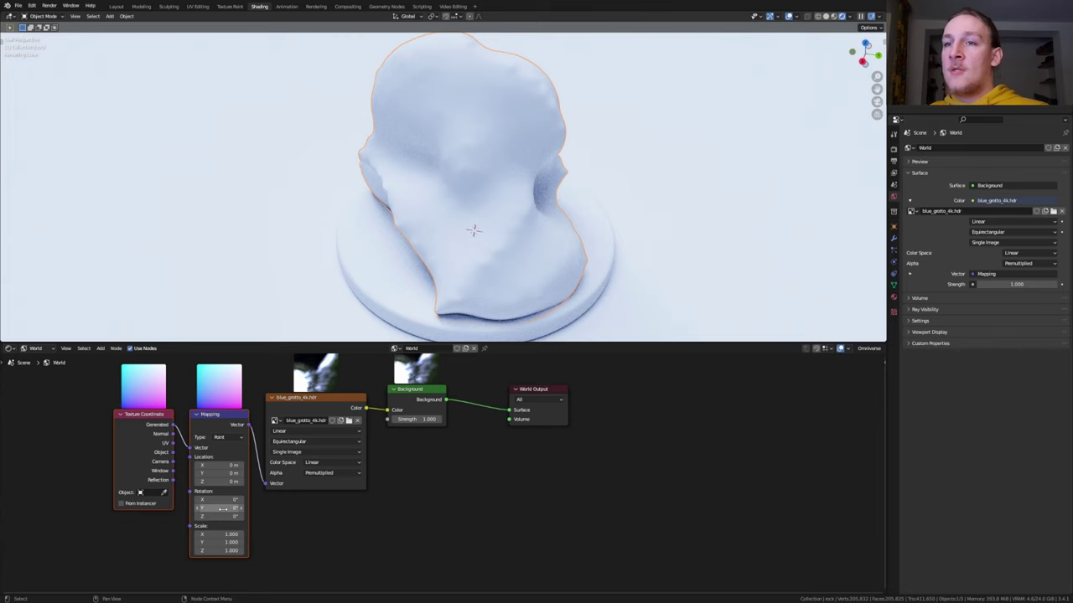
Step: Set the world Mapping node's Y rotation to 240°
double_click(222, 509)
text(2)
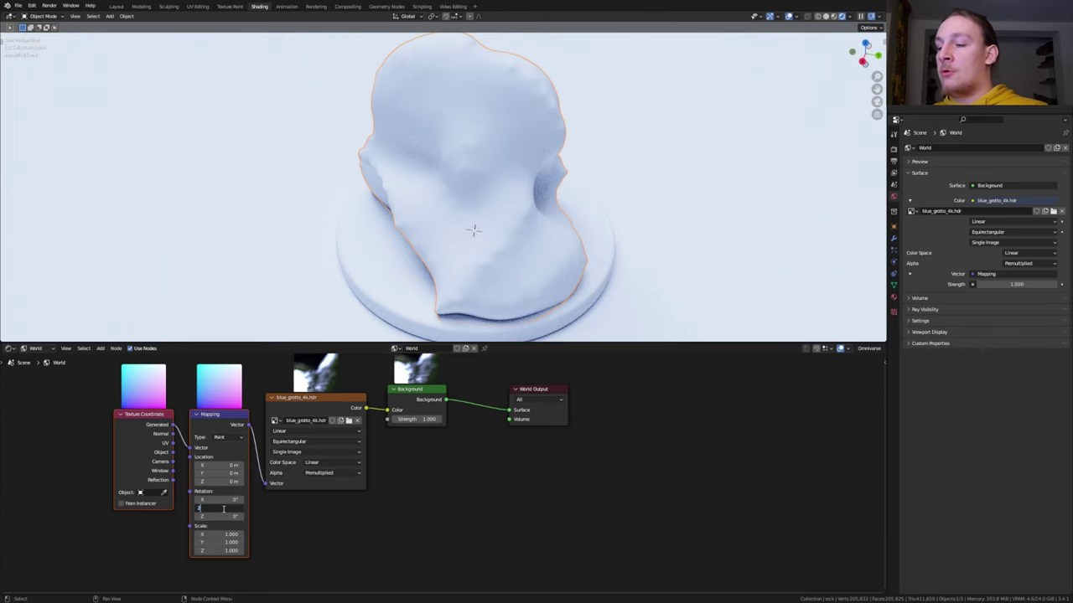
text(40)
key(Return)
Step: Return to object shading, create a new material for the rock, and delete its Principled BSDF node
click(33, 348)
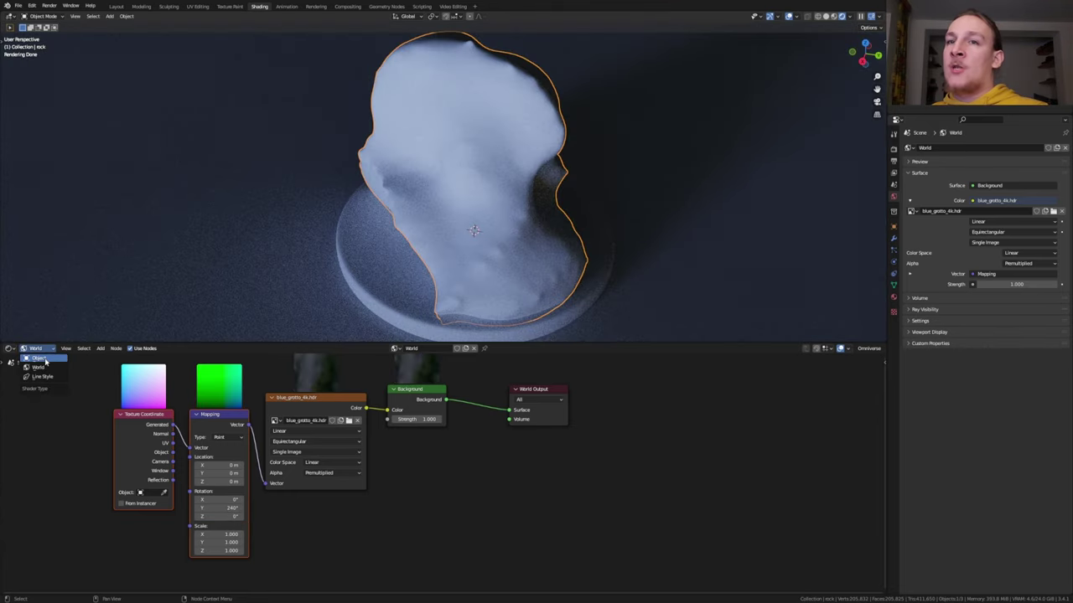
click(36, 356)
click(462, 349)
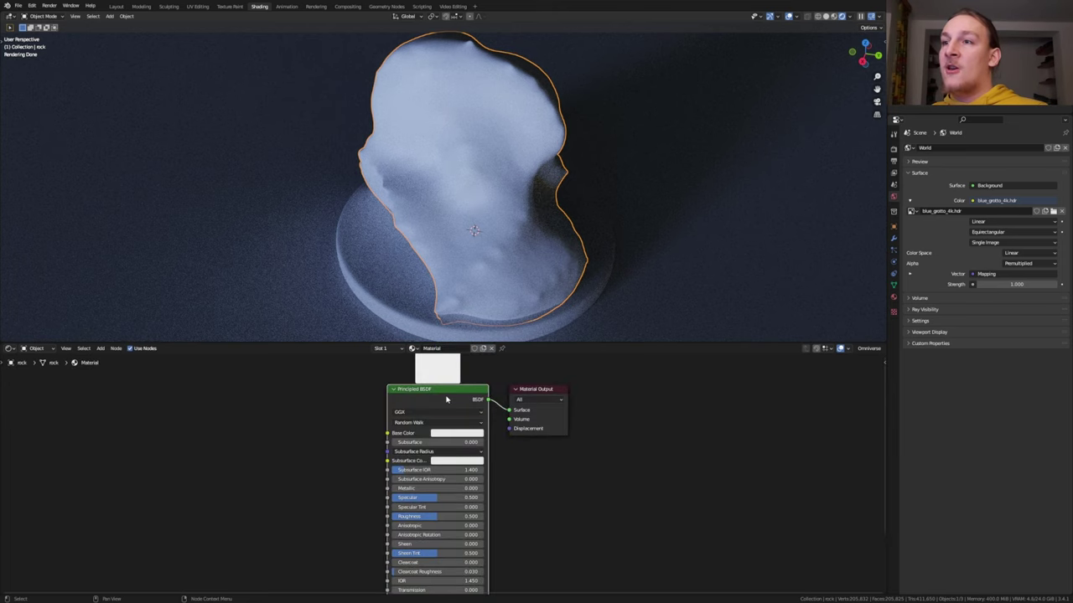
key(x)
Step: Add a Mix Shader node and connect it to the Material Output's Surface
key(shift+a)
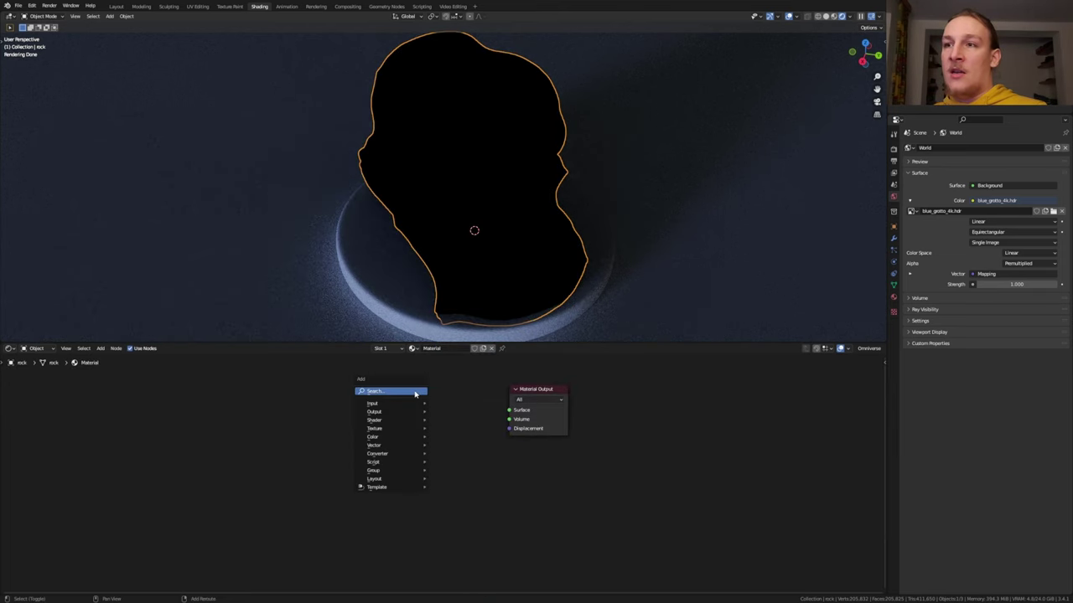
click(419, 390)
text(mi)
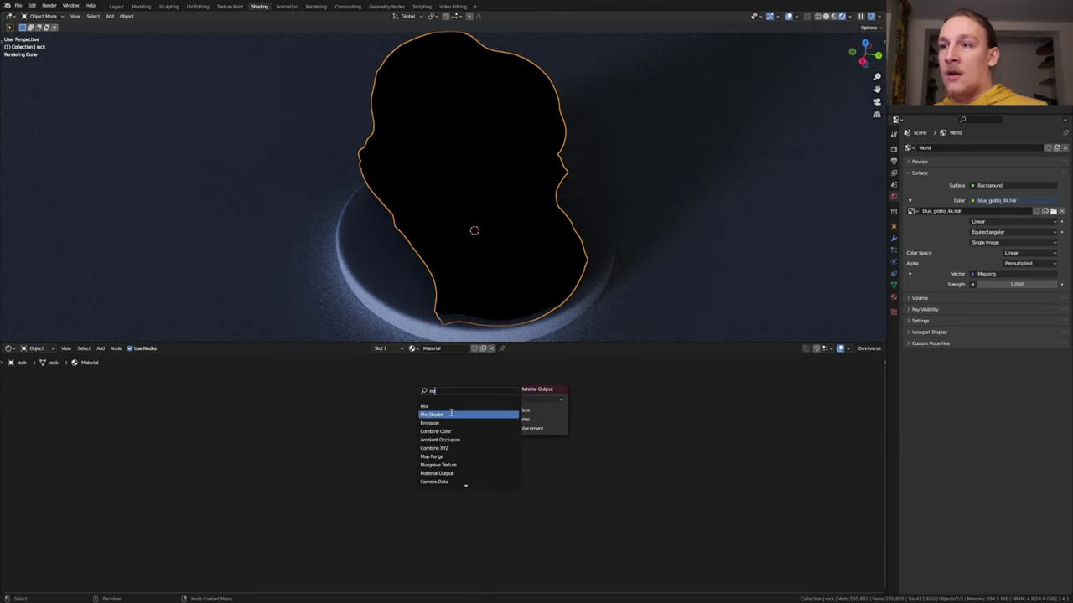
click(450, 414)
click(381, 400)
ctrl+shift+click(376, 390)
Step: Add a Glass BSDF node and connect it to the Mix Shader's first shader input
key(shift+a)
click(282, 425)
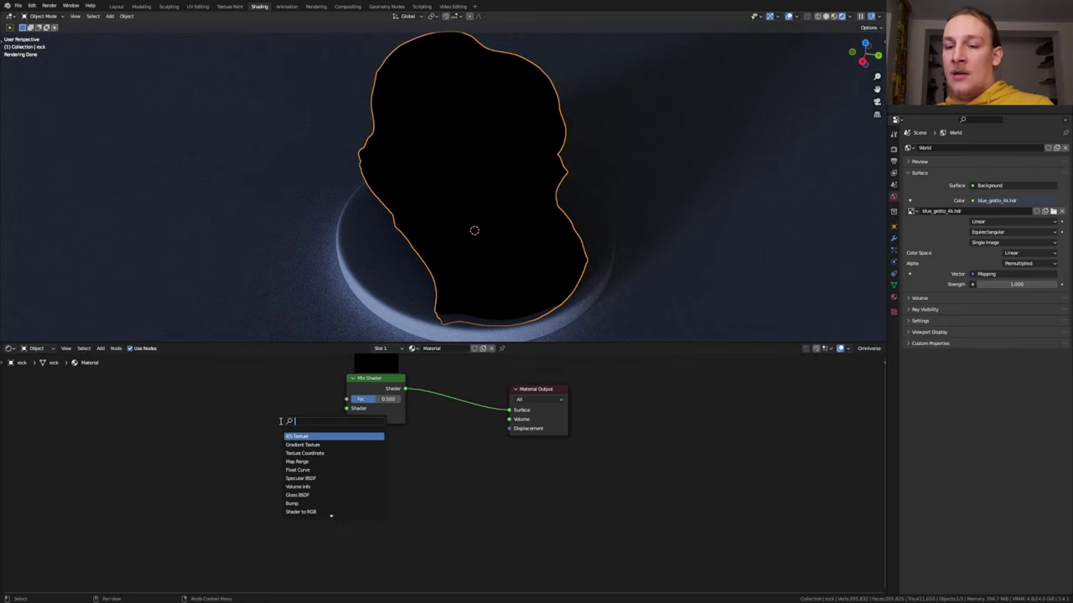
text(gl)
click(309, 435)
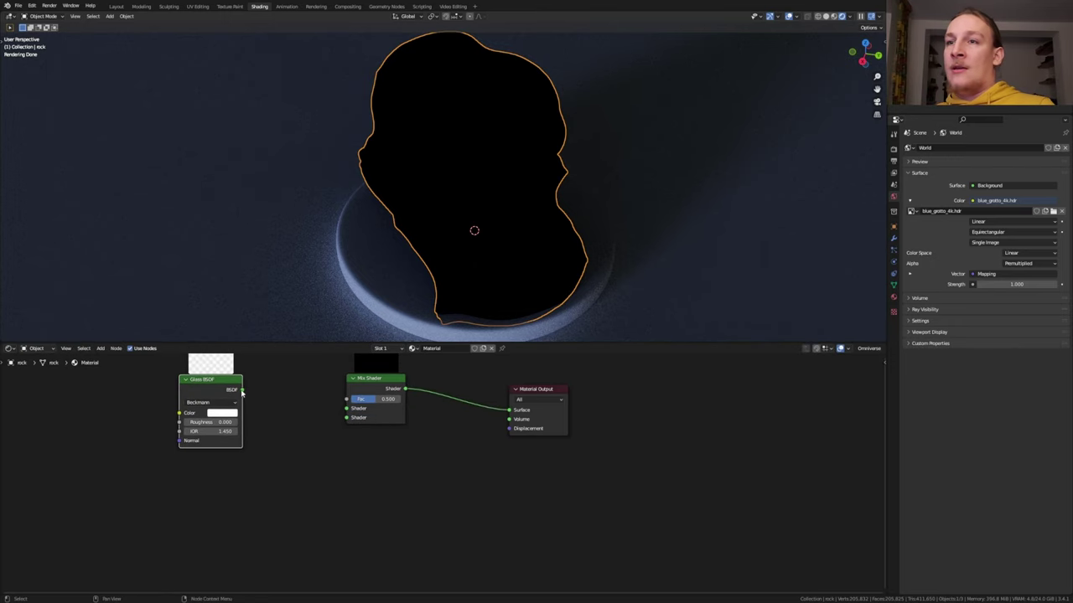
drag(242, 390, 329, 400)
Step: Add a Translucent BSDF node and connect it to the Mix Shader's second shader input
text(t)
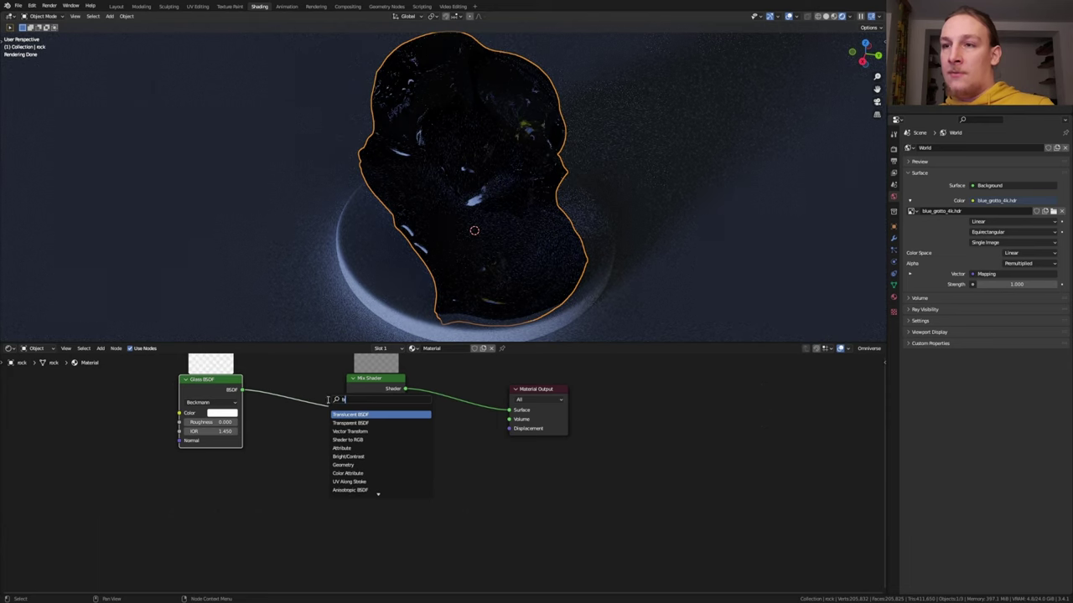
click(350, 414)
click(287, 463)
drag(243, 529, 349, 421)
drag(348, 422, 348, 423)
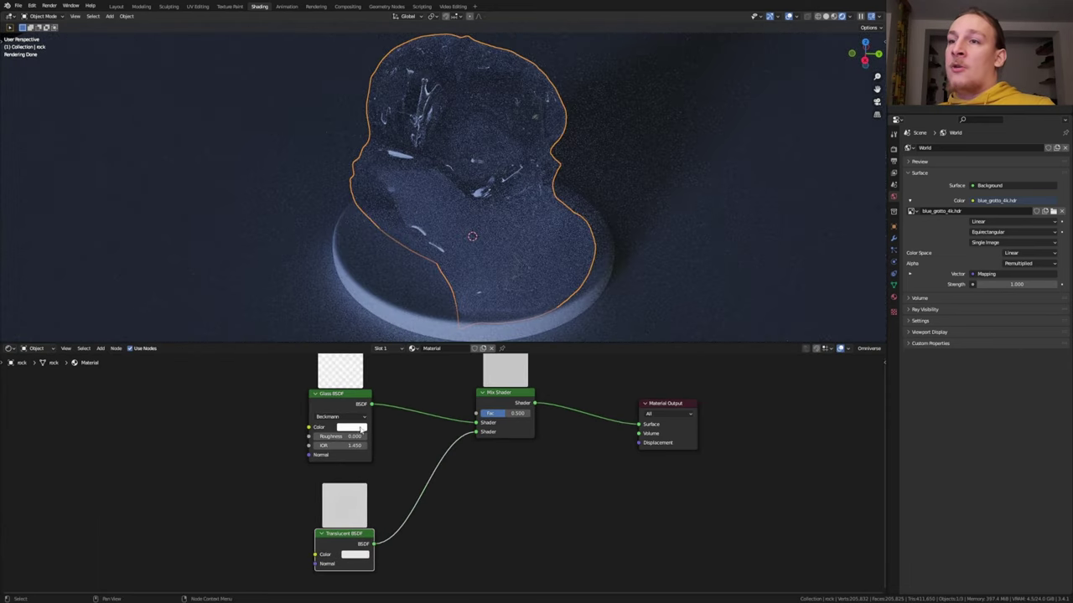
Step: Give the Glass and Translucent BSDFs the same light blue color and set the Glass roughness to 0.1
click(362, 428)
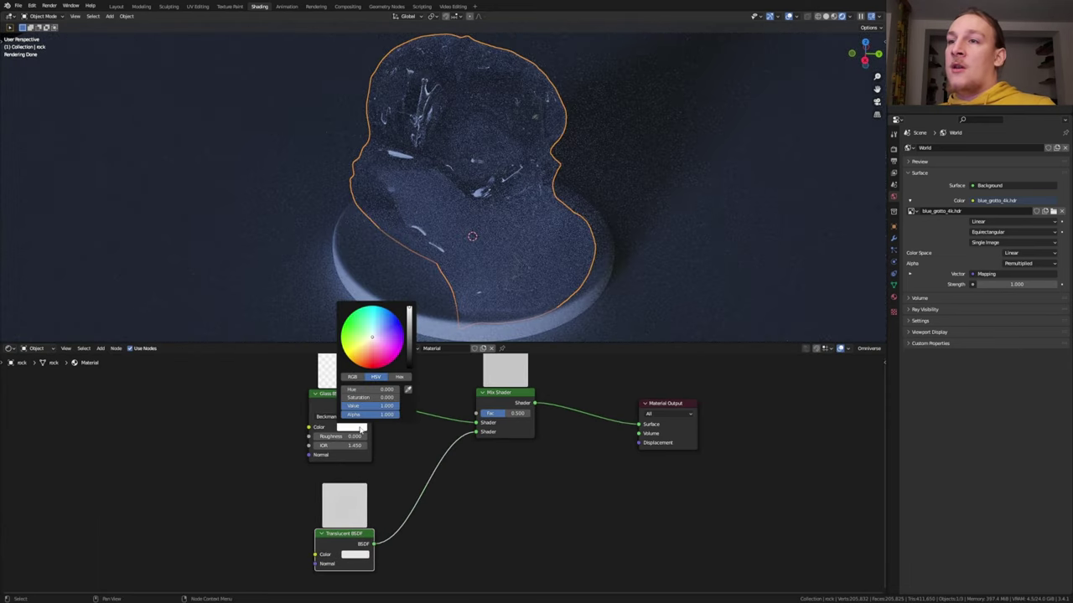
click(374, 336)
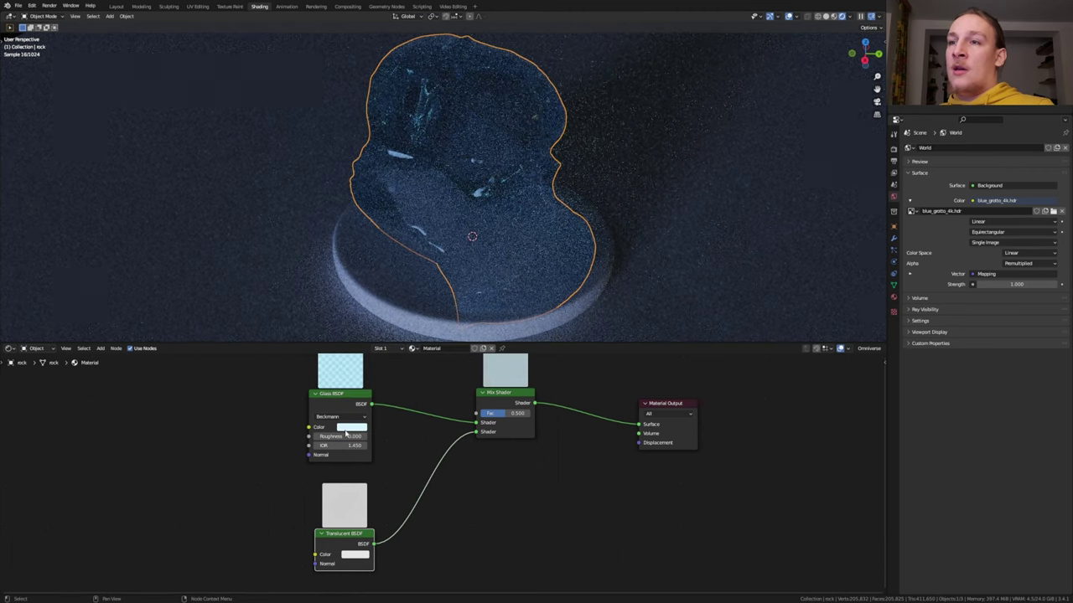
click(415, 440)
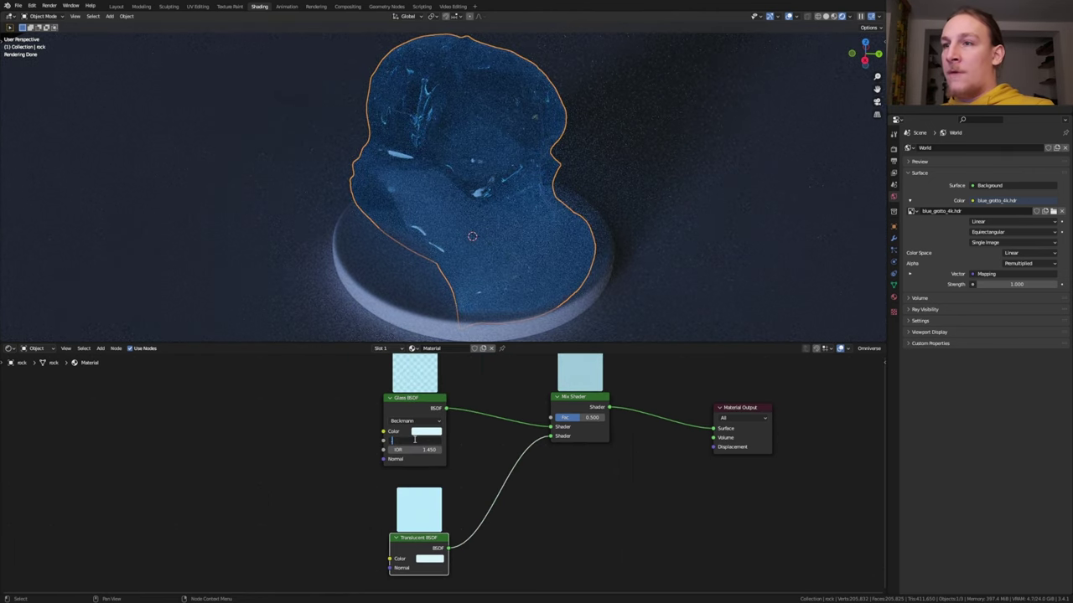
text(.1)
key(Return)
Step: Add a Bump node, connect it to the Glass BSDF's Normal, and set its strength to 0.1
key(shift+a)
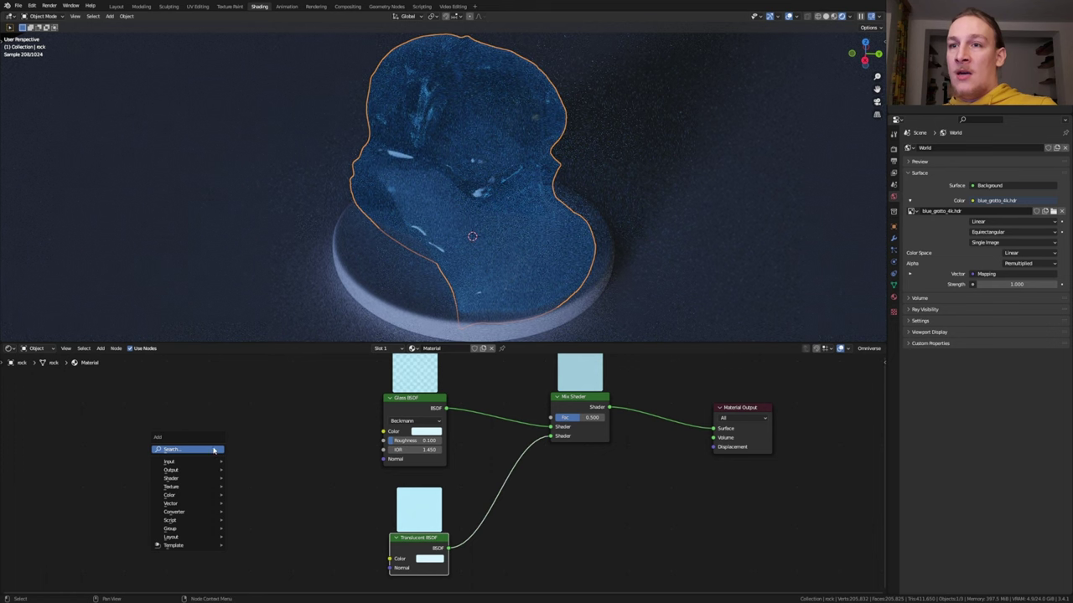
text(bump)
key(Return)
click(262, 453)
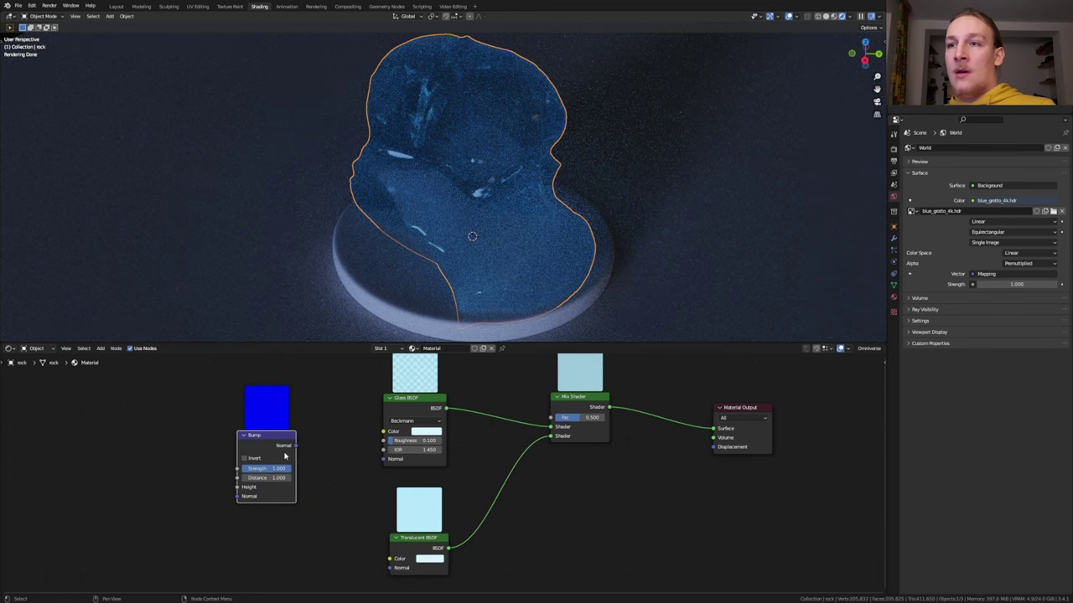
drag(295, 445, 383, 459)
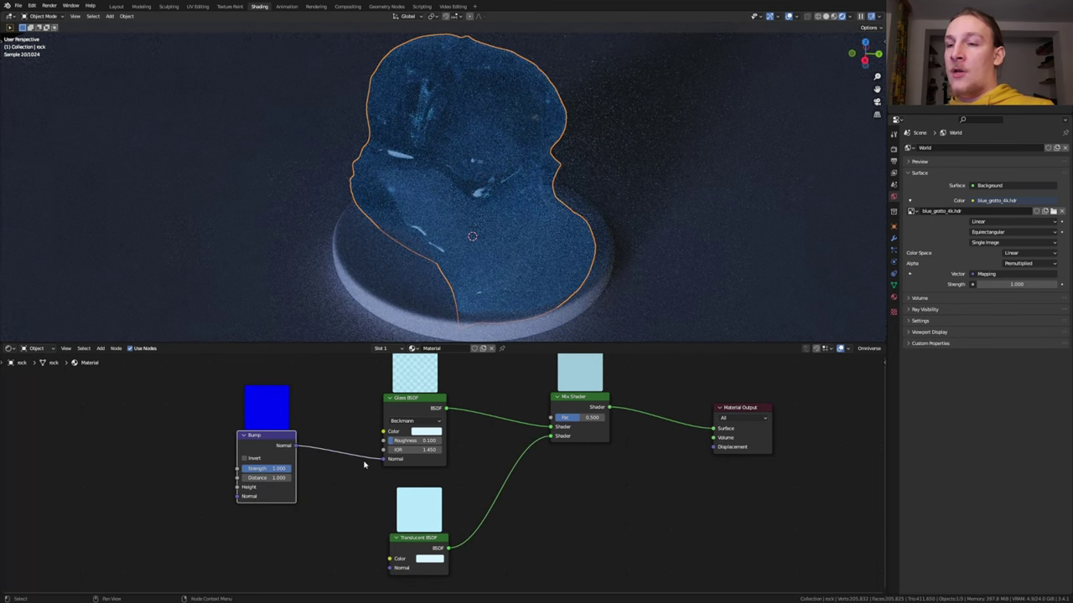
middle_drag(366, 465, 427, 470)
click(333, 473)
text(.1)
key(Return)
Step: Add a Mix node set to Color and connect its Result to the Bump node's Height
key(shift+a)
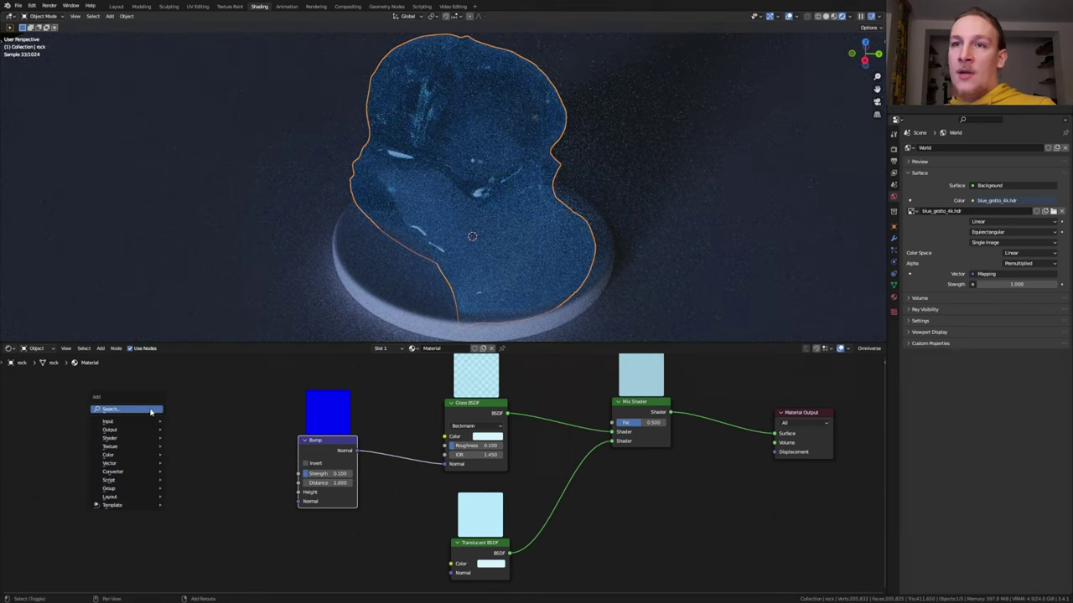
text(m)
key(Return)
click(178, 402)
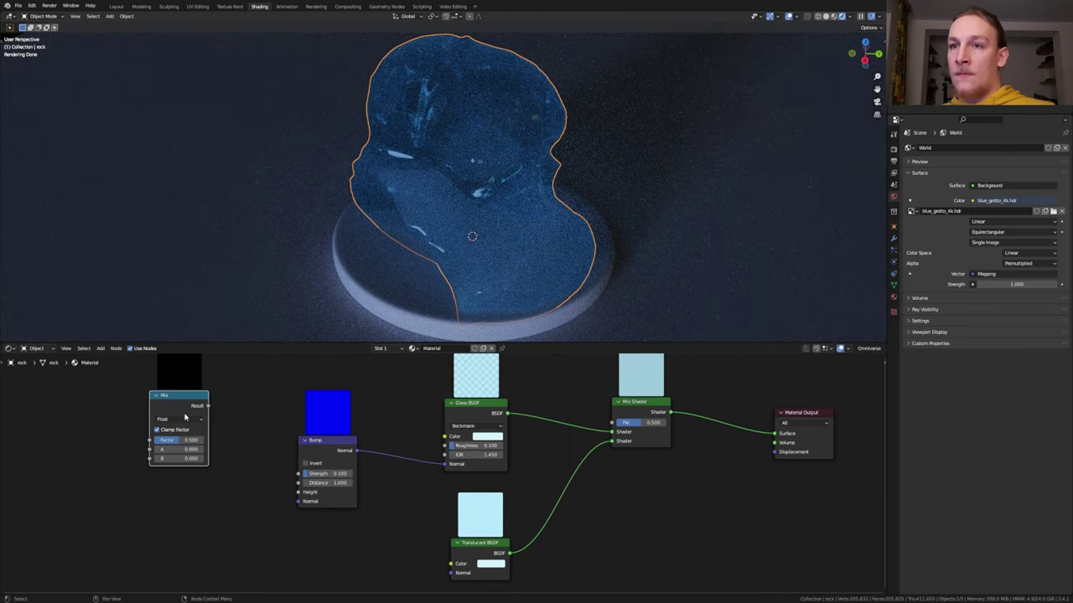
click(179, 419)
click(186, 448)
middle_drag(210, 411, 519, 436)
drag(528, 433, 635, 538)
Step: Add a Noise Texture and connect its Fac output to the Mix node's Factor and B inputs
key(shift+a)
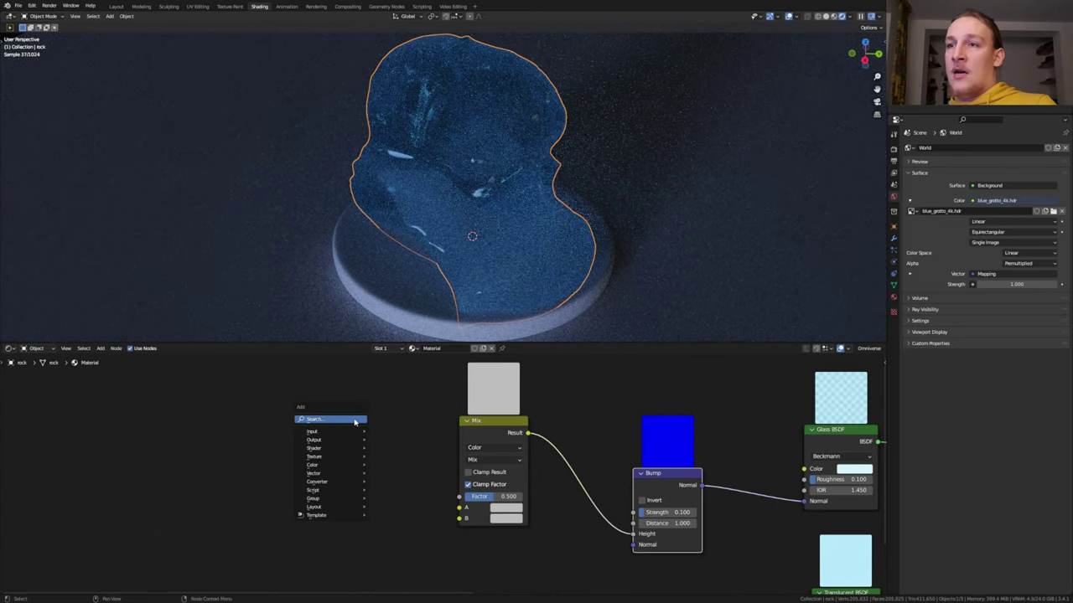
text(noi)
key(Return)
click(240, 411)
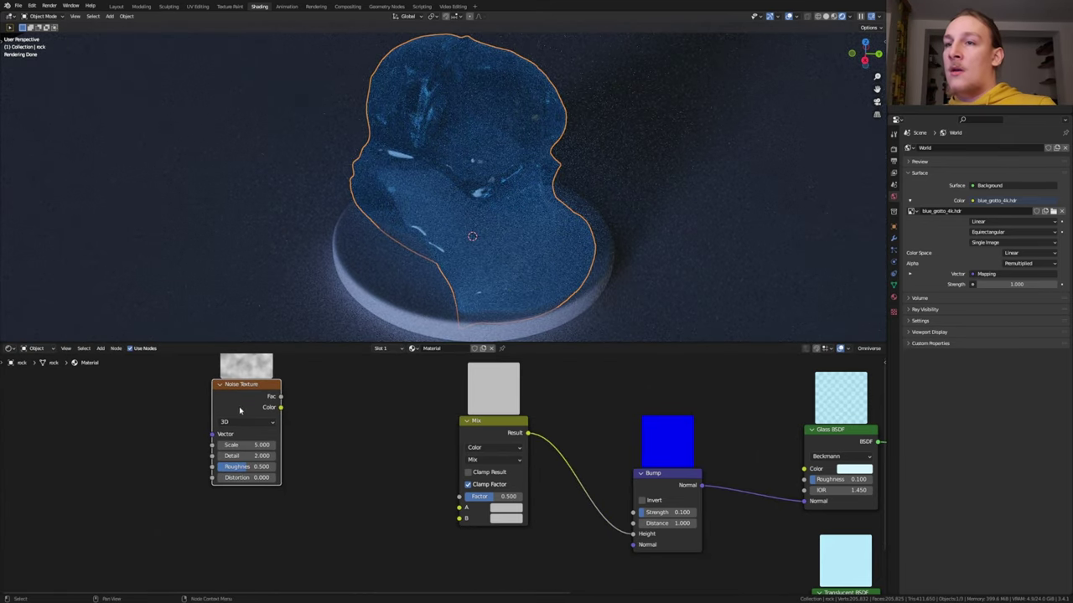
drag(280, 397, 459, 496)
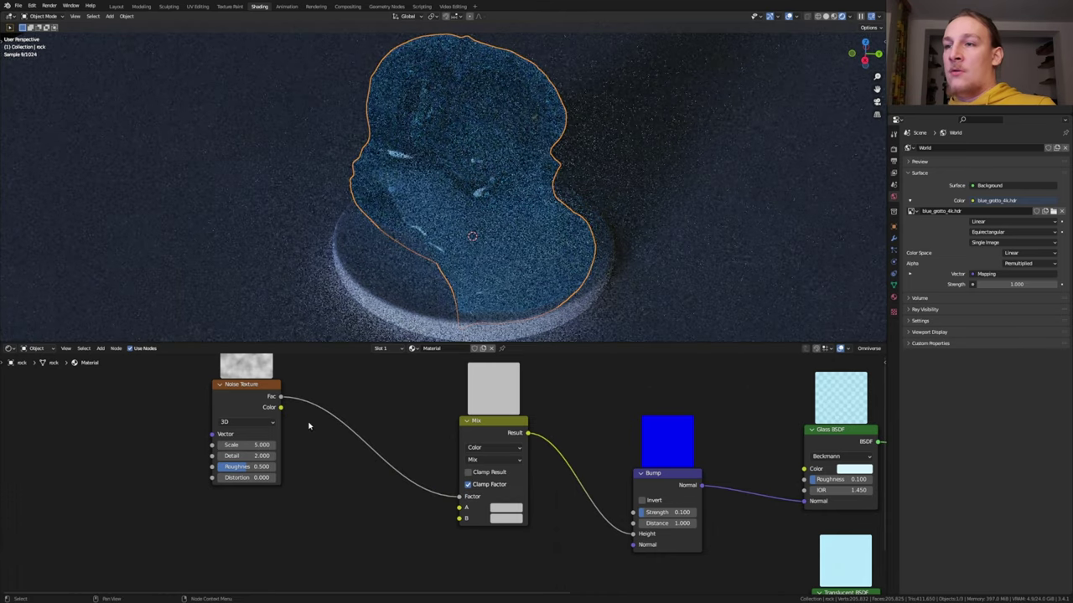
drag(281, 407, 459, 518)
Step: Set the Noise Texture's scale to 1000 and its detail to 15
click(254, 446)
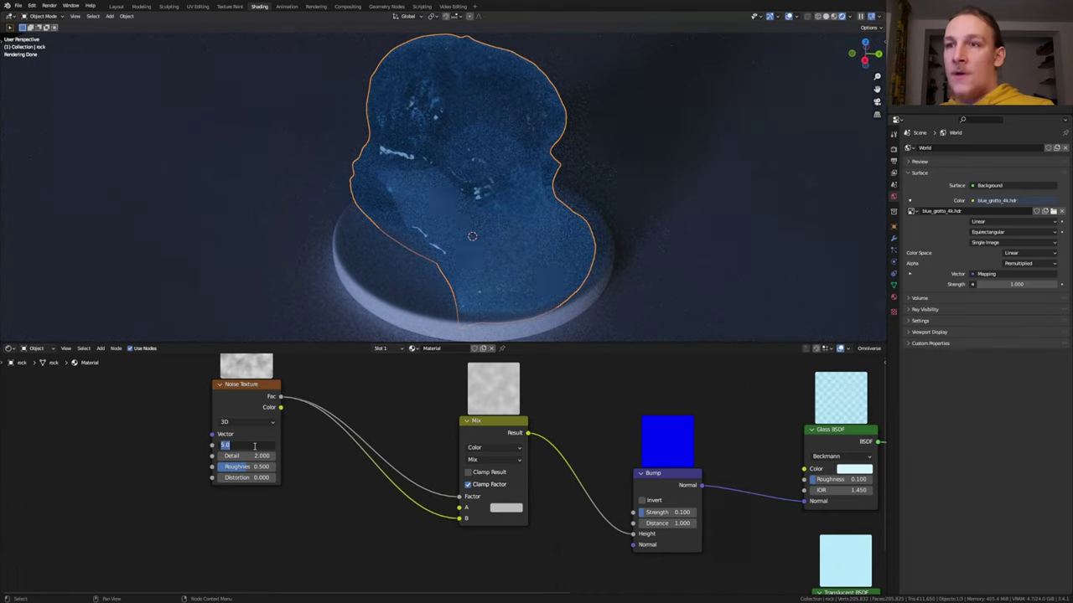
text(1000)
key(Return)
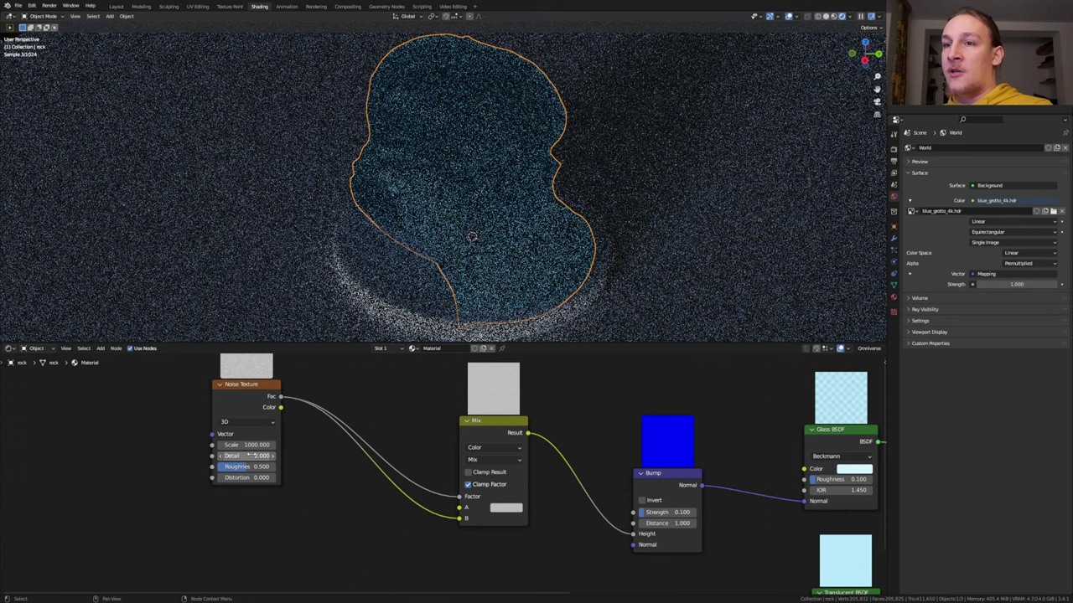
drag(254, 456, 369, 456)
Step: Add a Math node set to Less Than and connect its Value to the Mix node's A input
key(shift+a)
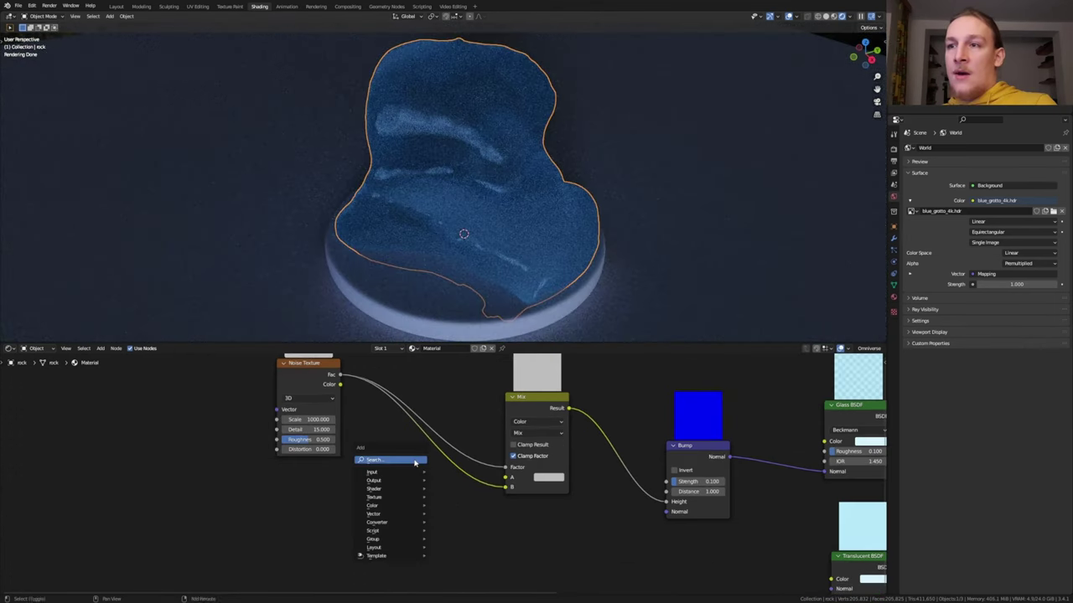
text(m)
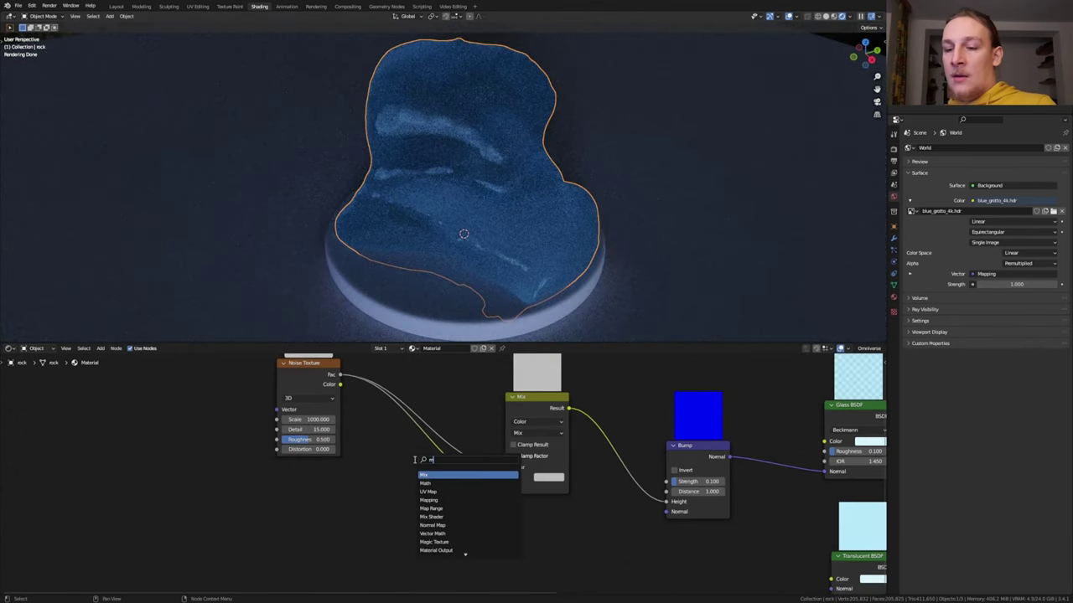
text(a)
key(Return)
click(363, 494)
click(399, 523)
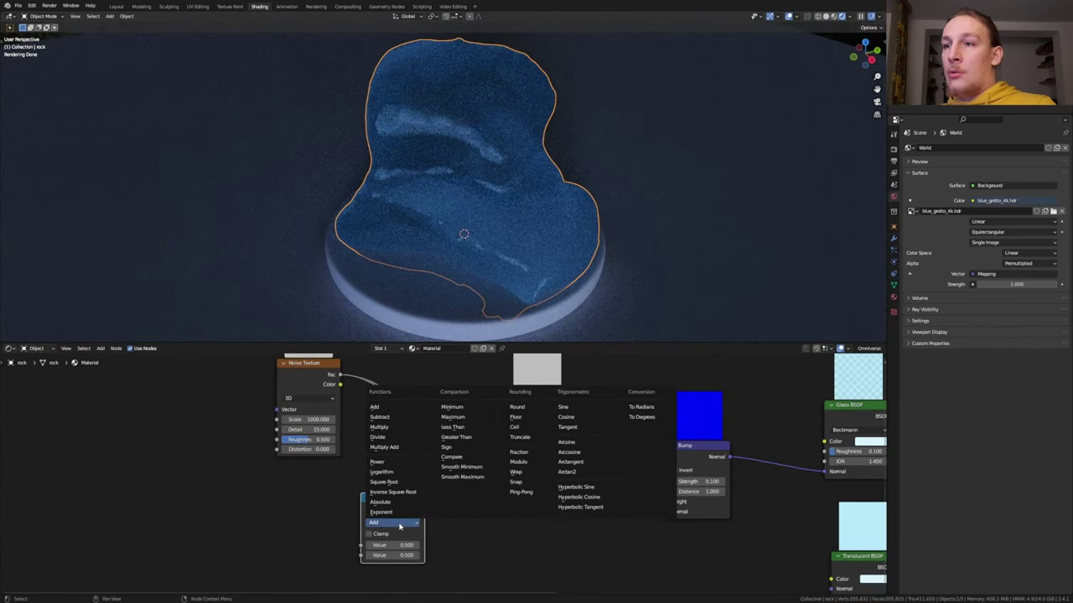
click(452, 426)
drag(424, 508, 507, 483)
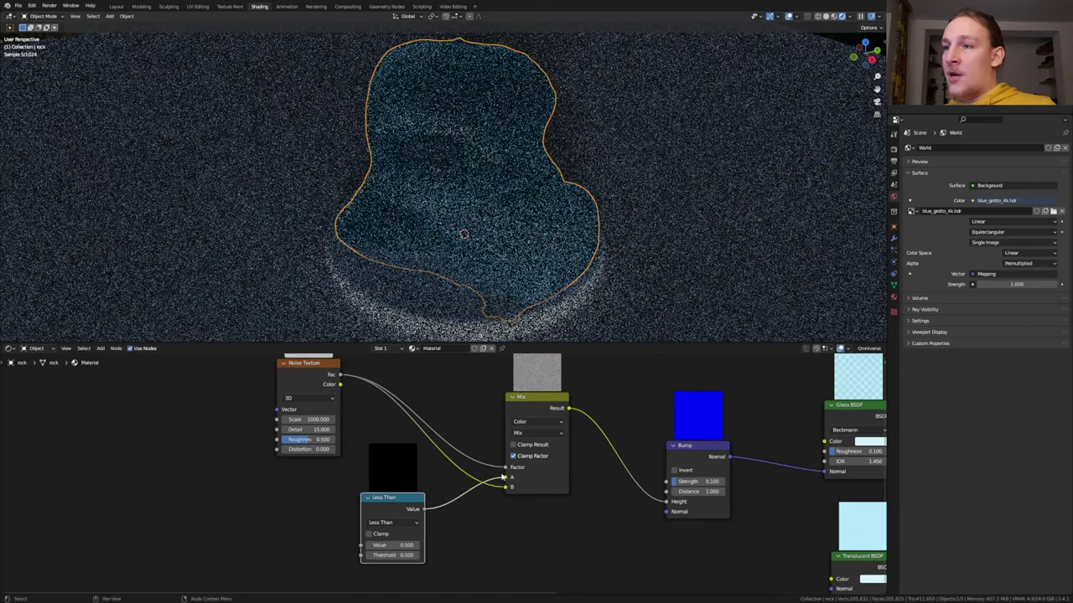
Step: Add a ColorRamp node and connect its Color to the Less Than node's Threshold
key(shift+a)
click(499, 444)
text(col)
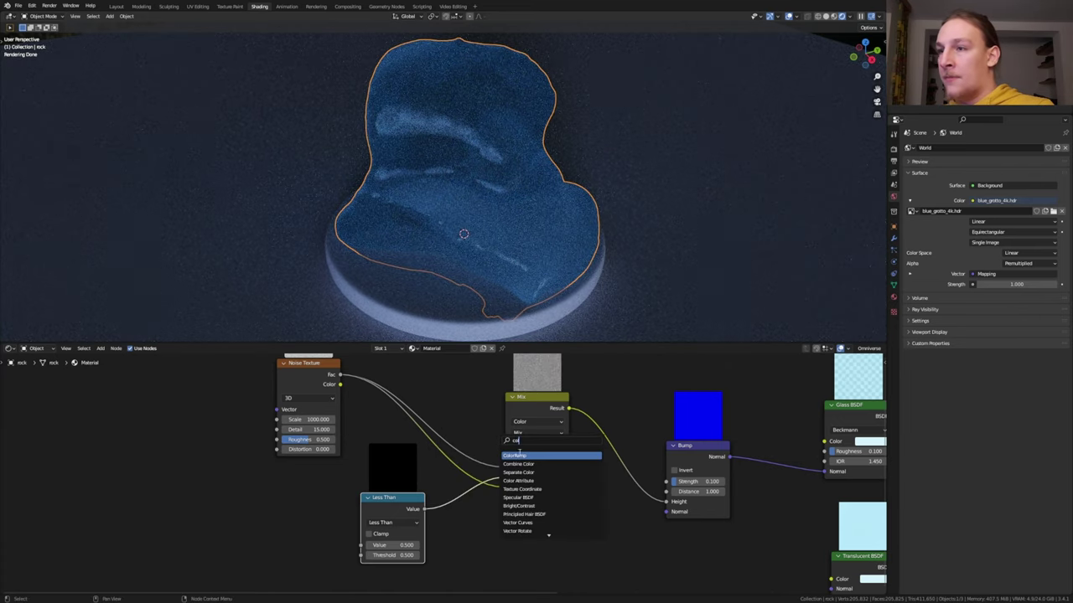
key(Return)
click(199, 519)
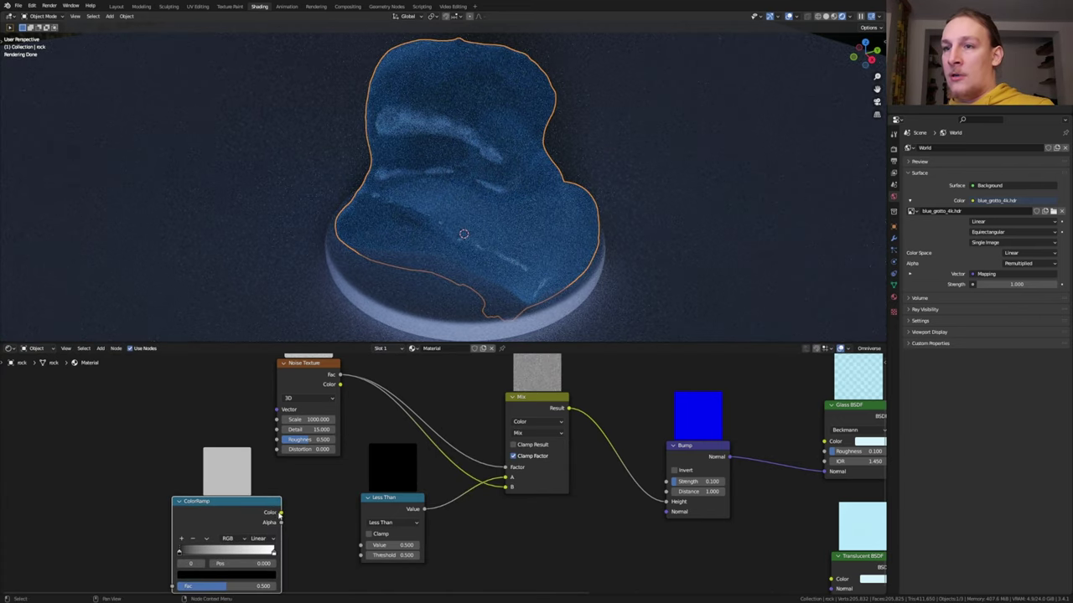
drag(282, 513, 361, 555)
Step: Connect the Noise Texture's Fac to the Less Than Value and the ColorRamp's Color to the Mix Shader's Fac
drag(339, 374, 361, 544)
key(Home)
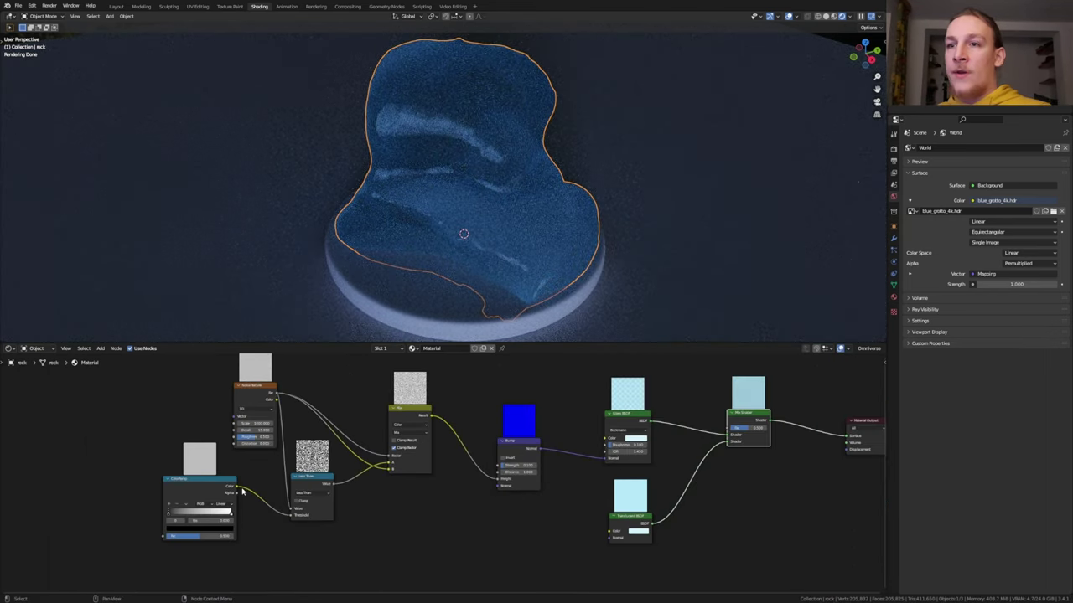
drag(242, 492, 726, 431)
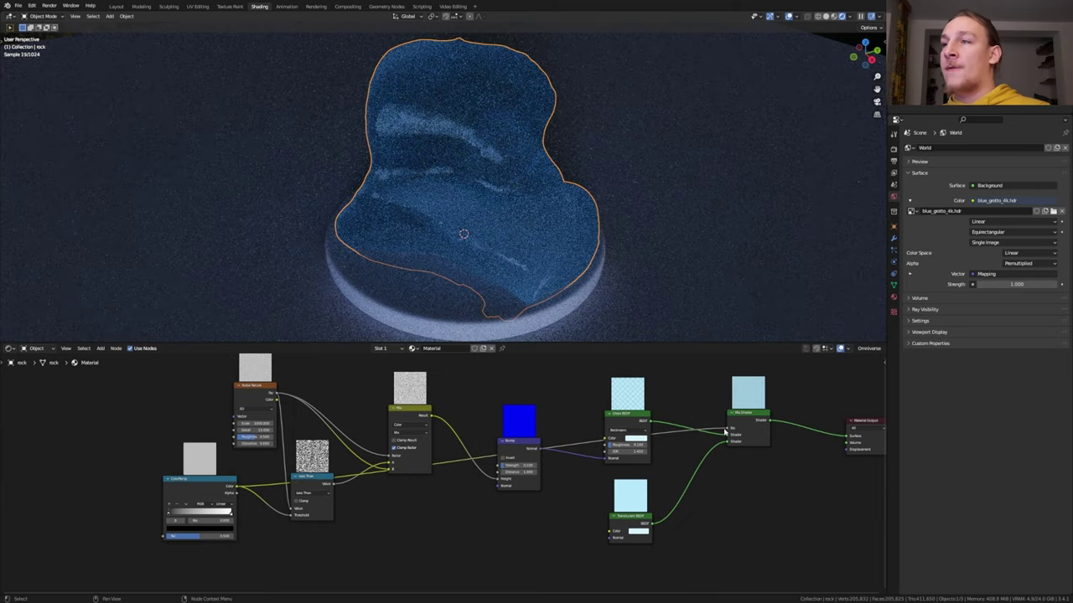
Step: Duplicate the color Mix node and place the copy ahead of the ColorRamp
middle_drag(419, 413, 591, 411)
click(592, 411)
key(shift+d)
click(274, 486)
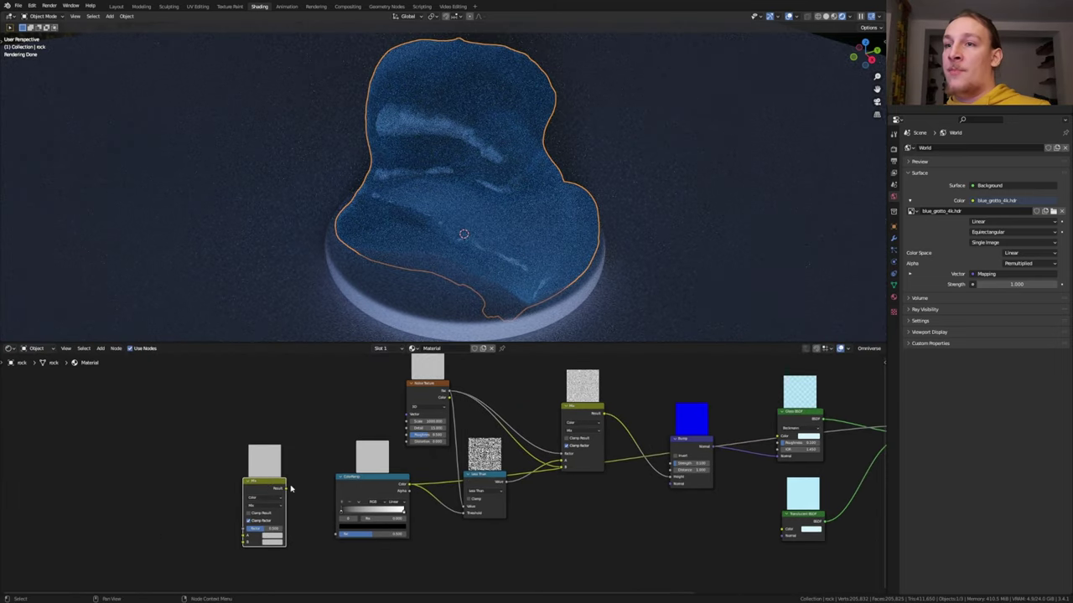
Step: Connect the copied Mix node's Result to the ColorRamp's Fac and feed its A input with a new Wave Texture's Color
drag(288, 493, 339, 536)
middle_drag(339, 536, 464, 535)
key(shift+a)
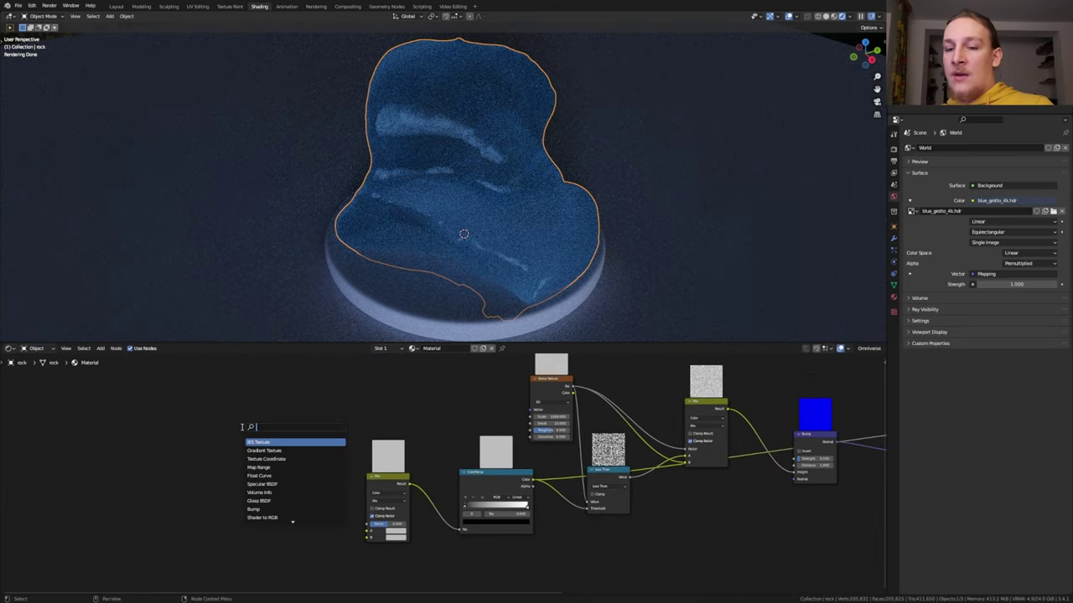
text(wa)
click(261, 450)
drag(269, 432, 366, 532)
Step: Set the Wave Texture's Scale to 0.5 and its Distortion to 20
scroll(201, 465, up, 3)
click(285, 484)
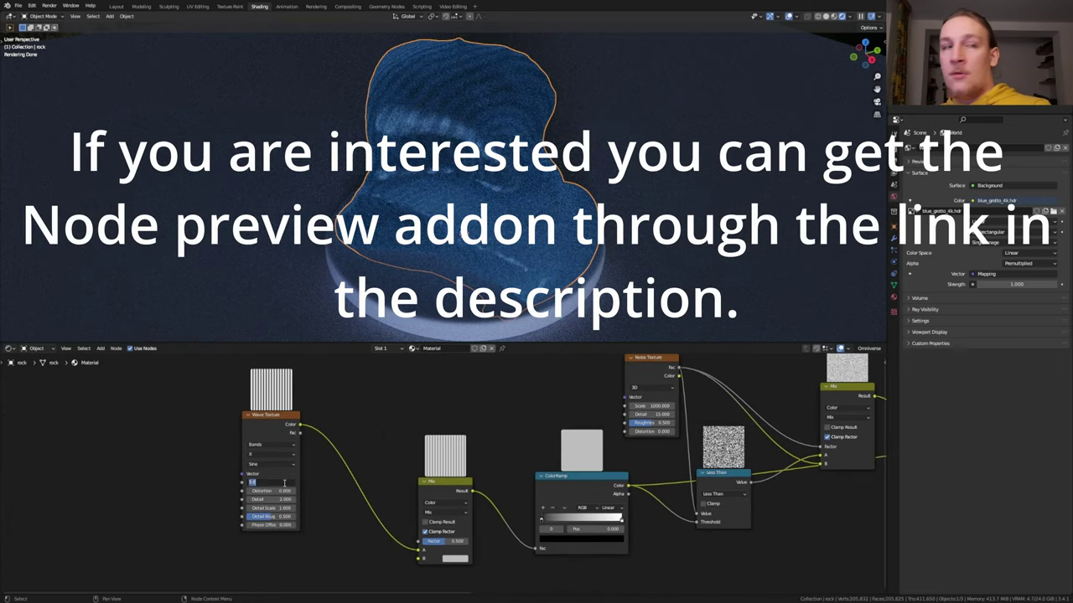
text(0.5)
key(Return)
click(277, 491)
text(20)
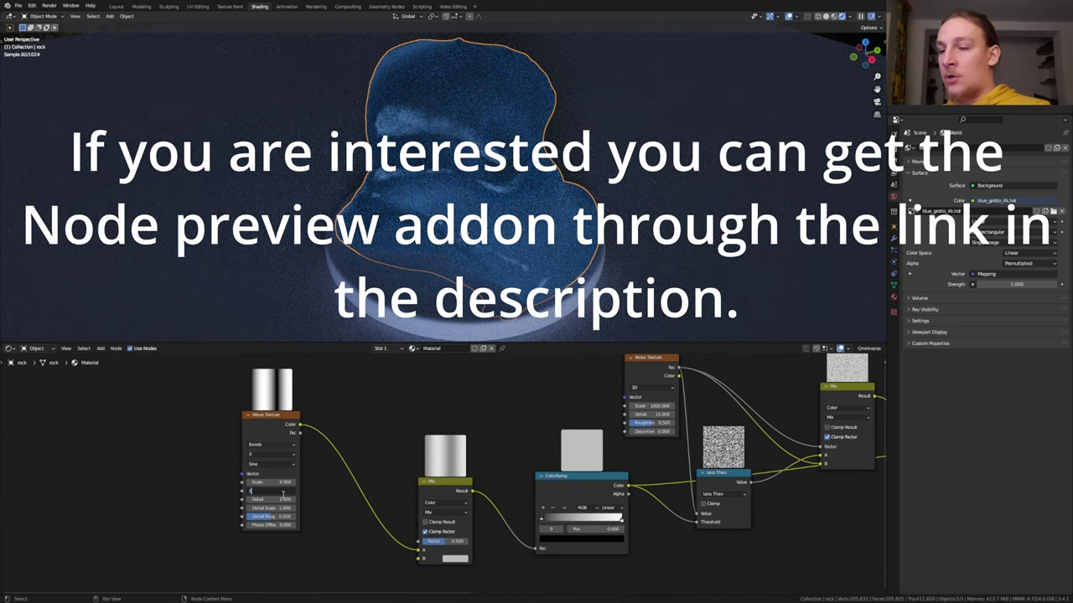
key(Return)
Step: Change the Wave Texture's type to Rings with the Spherical direction
click(275, 445)
click(276, 458)
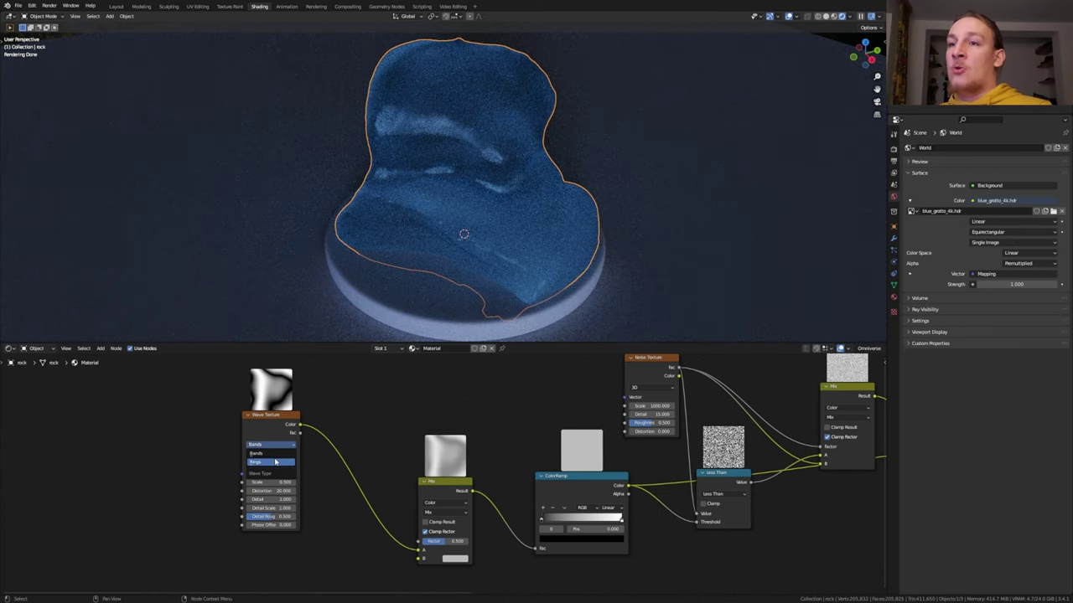
click(277, 458)
click(270, 489)
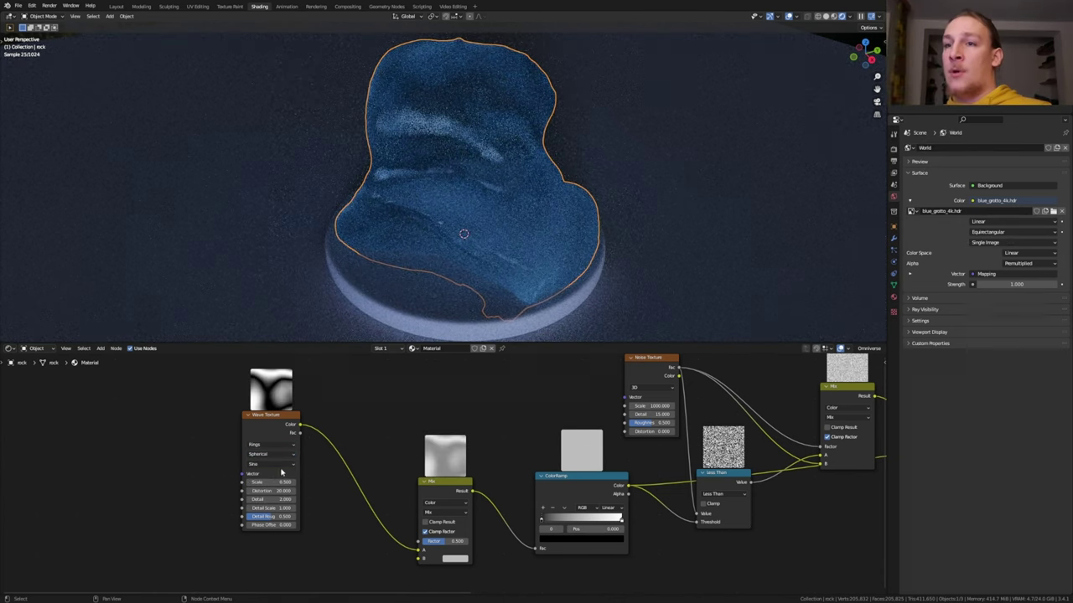
Step: Add a Musgrave Texture with Scale 2.5 and connect its Height to the Wave Texture's Vector
key(shift+a)
click(211, 472)
text(mus)
key(Return)
click(172, 442)
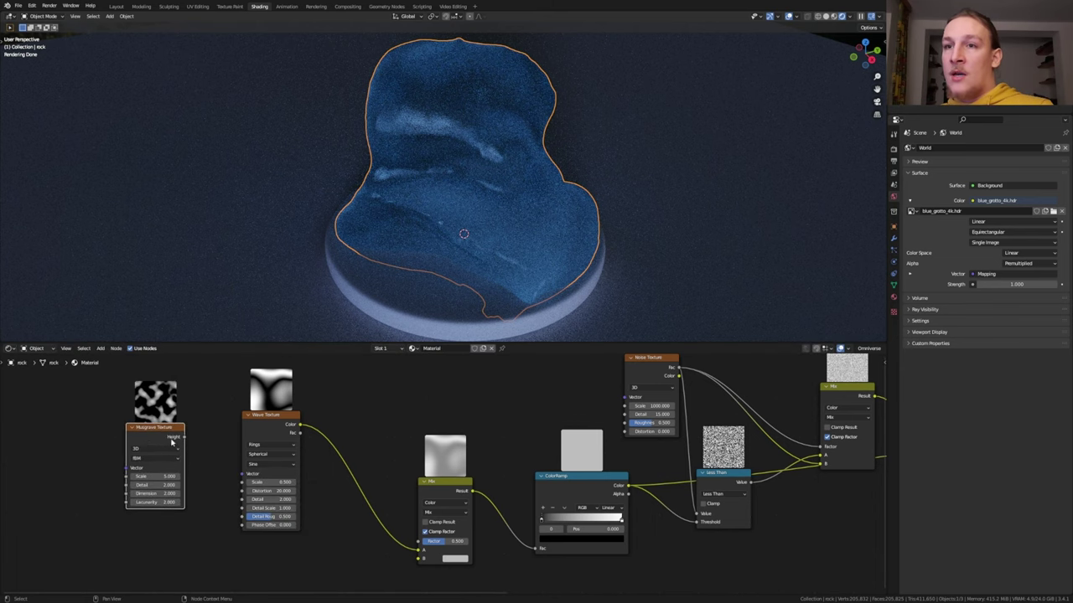
drag(183, 437, 242, 474)
double_click(169, 475)
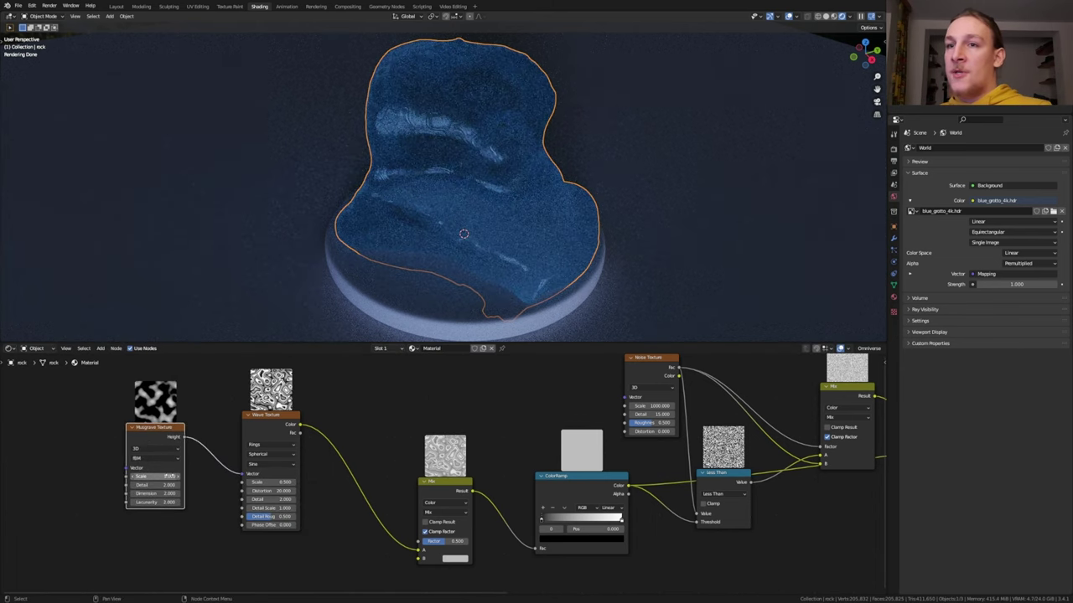
text(2.5)
key(Return)
Step: Duplicate the Musgrave Texture with Scale 25 and Detail 15, and connect its Height to the Mix node's Factor and B
middle_drag(148, 436, 164, 365)
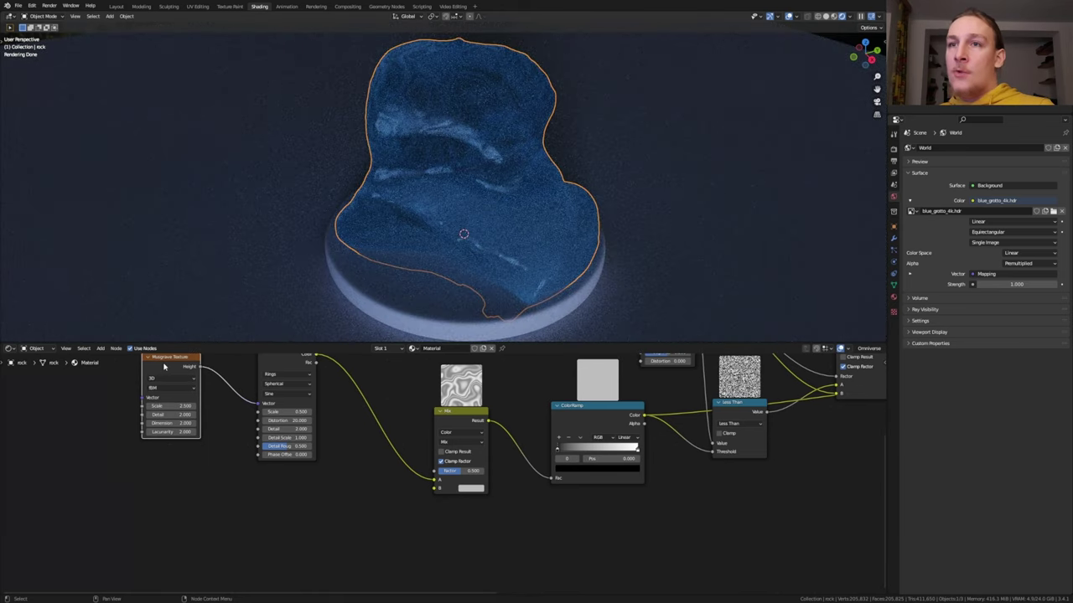
key(shift+d)
click(162, 486)
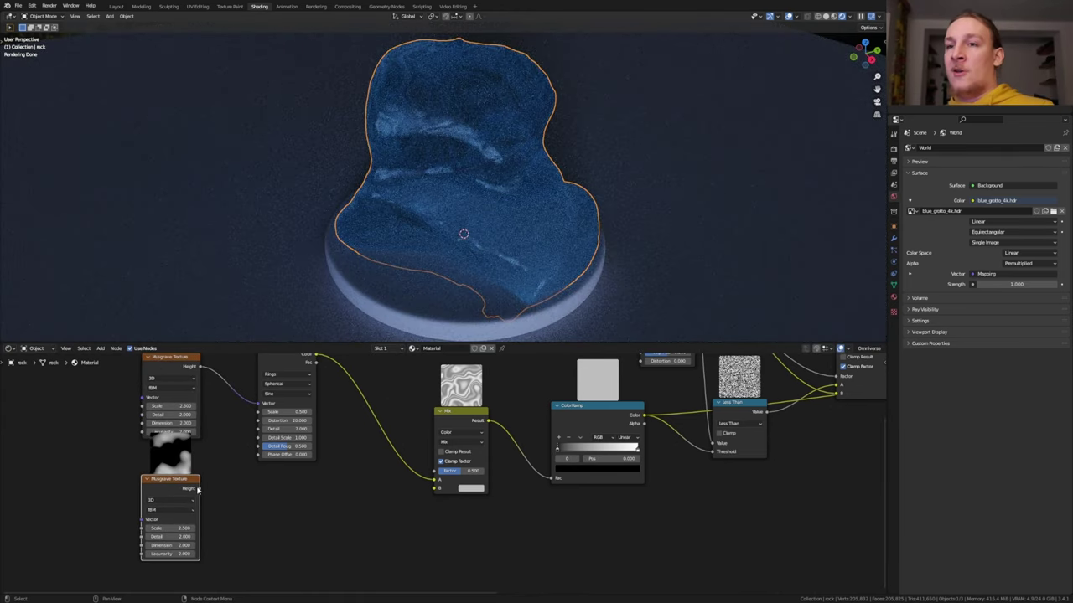
drag(198, 489, 434, 471)
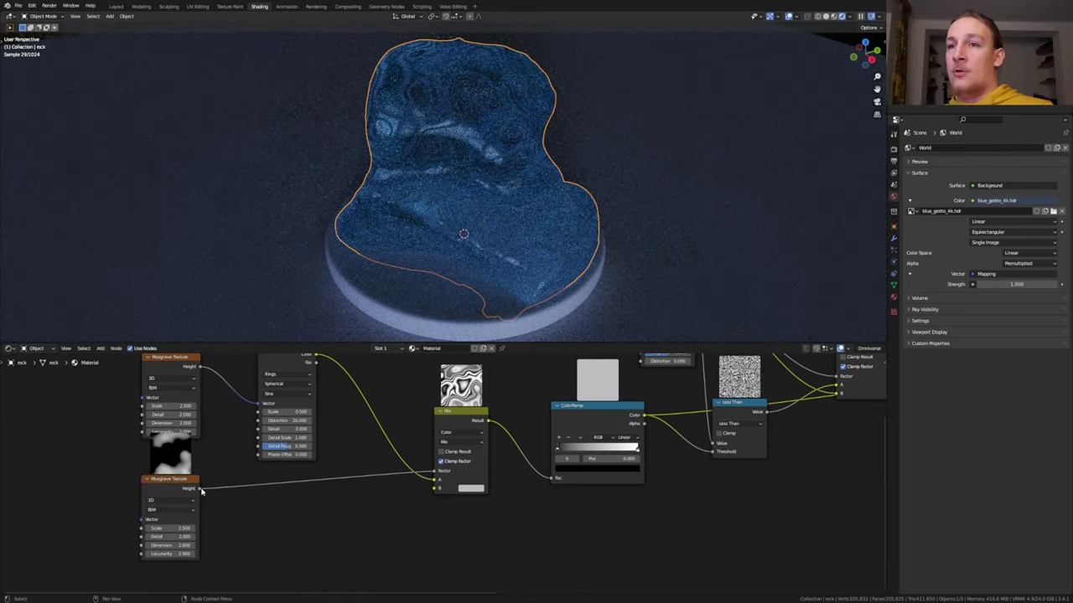
drag(199, 489, 434, 488)
middle_drag(165, 541, 188, 533)
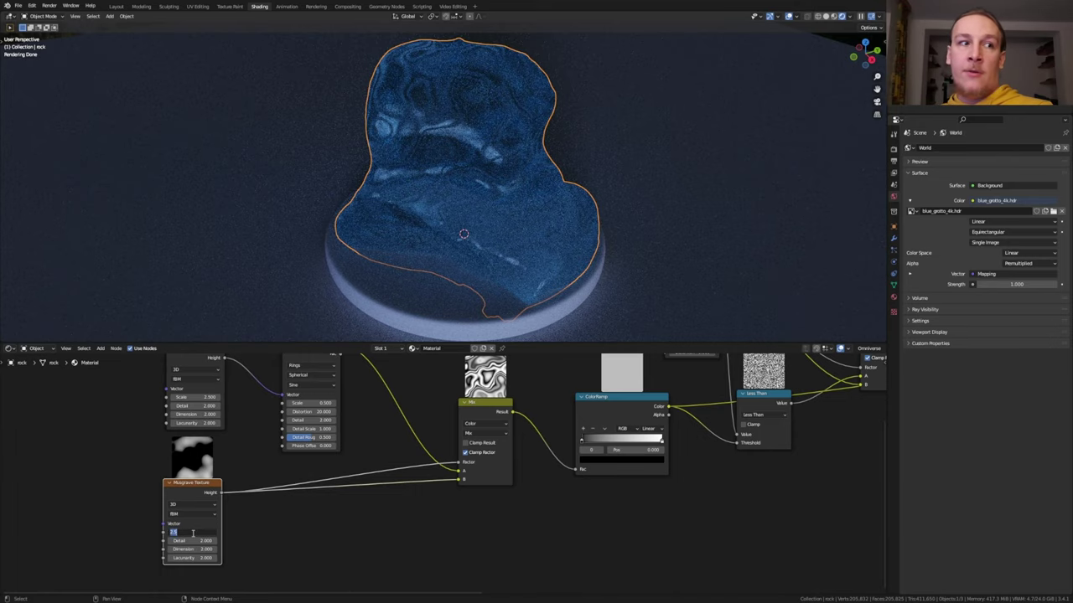
key(Return)
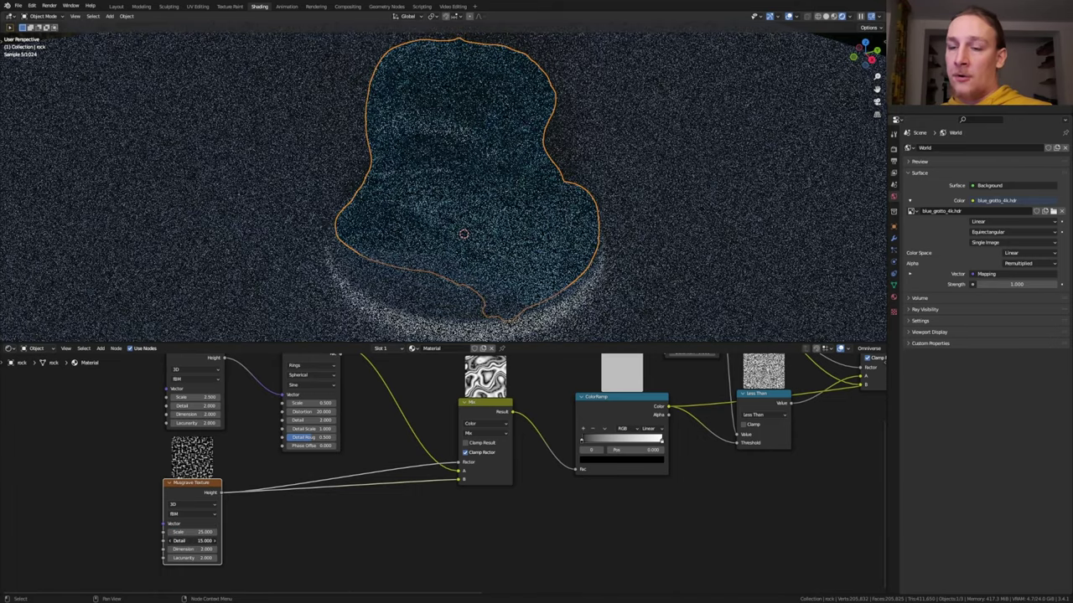
Step: Flip the ColorRamp and move its black stop to position 0.177
middle_drag(629, 450, 445, 482)
scroll(445, 482, up, 3)
scroll(444, 482, up, 1)
click(406, 450)
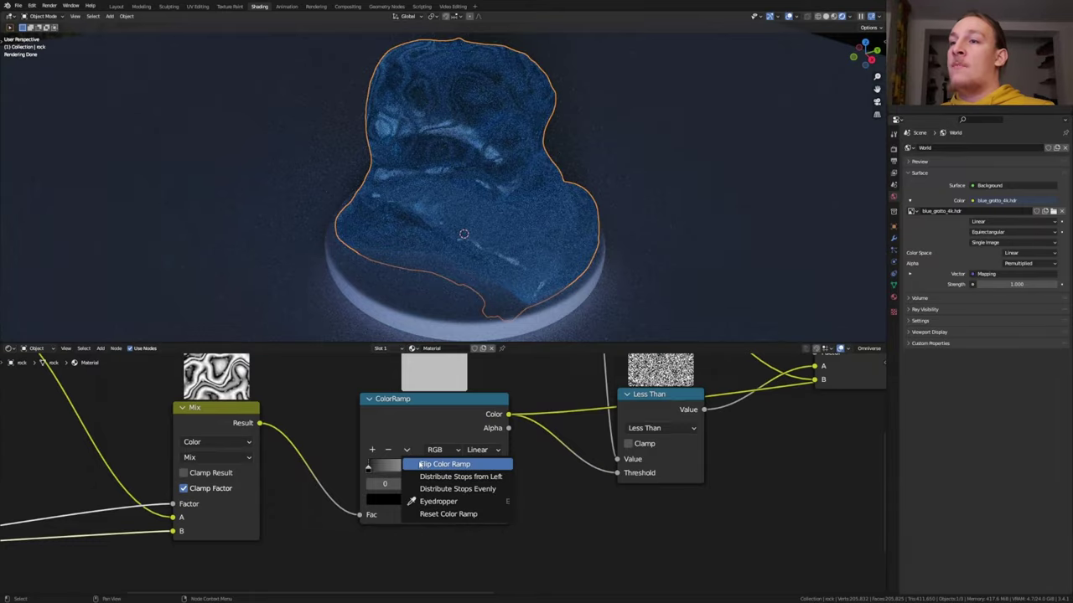
click(444, 450)
drag(497, 469, 492, 469)
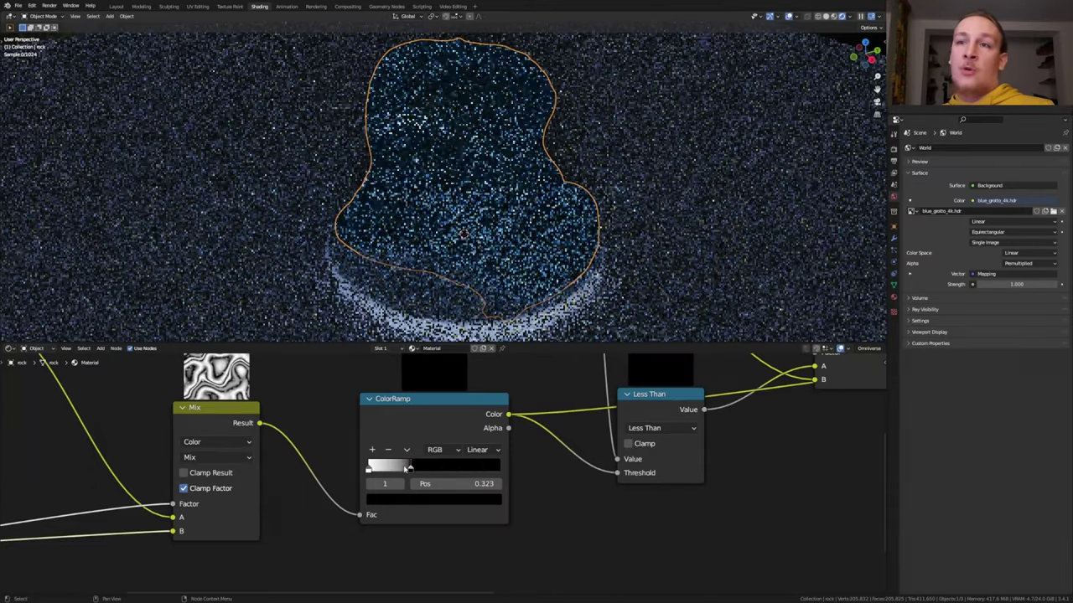
drag(405, 469, 385, 469)
Step: Move every node except the Material Output upward to free space beneath the node tree
scroll(386, 470, down, 7)
drag(779, 569, 173, 388)
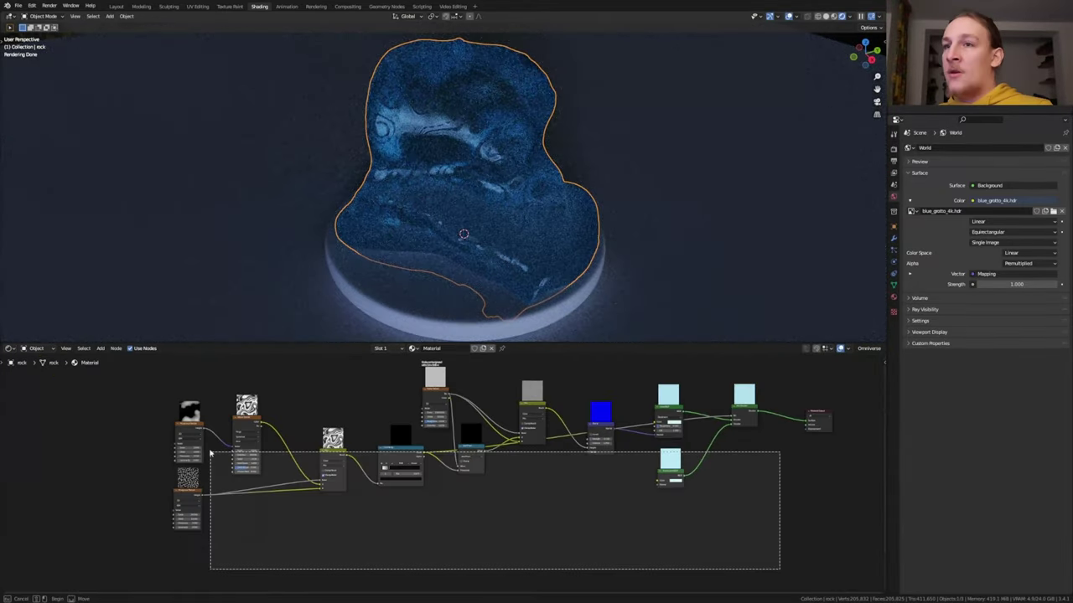
click(210, 405)
Step: Add an Add Shader node and connect it to the Material Output's Volume
key(shift+a)
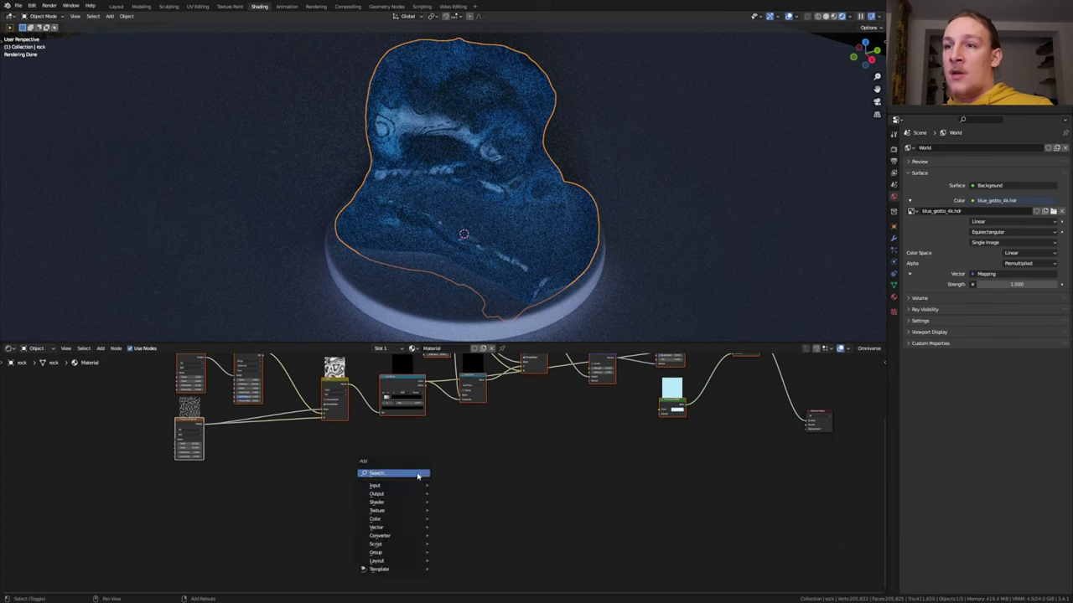
click(405, 475)
text(add)
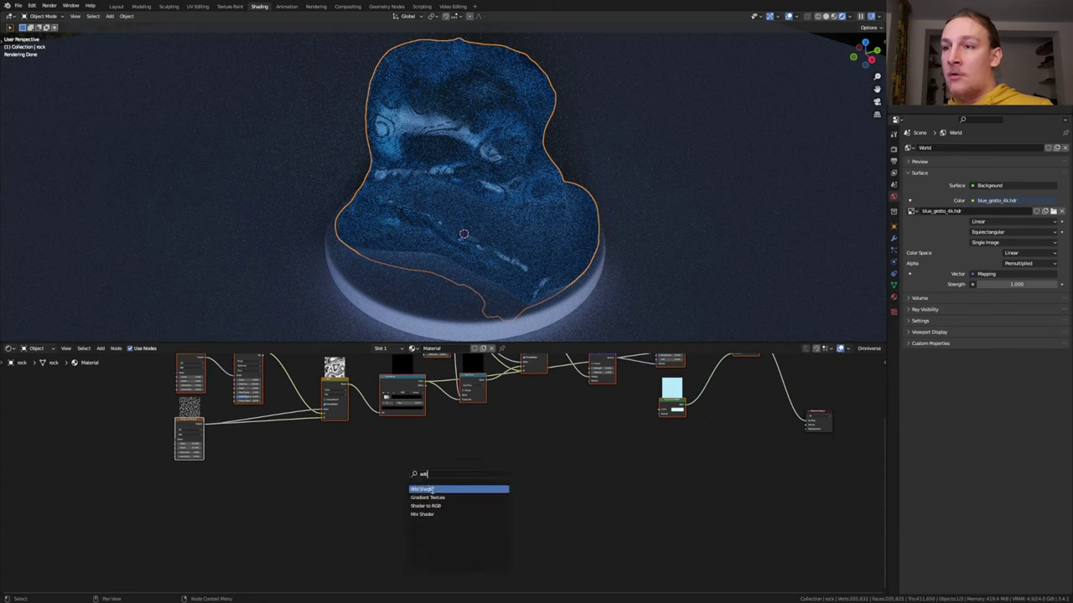
key(Return)
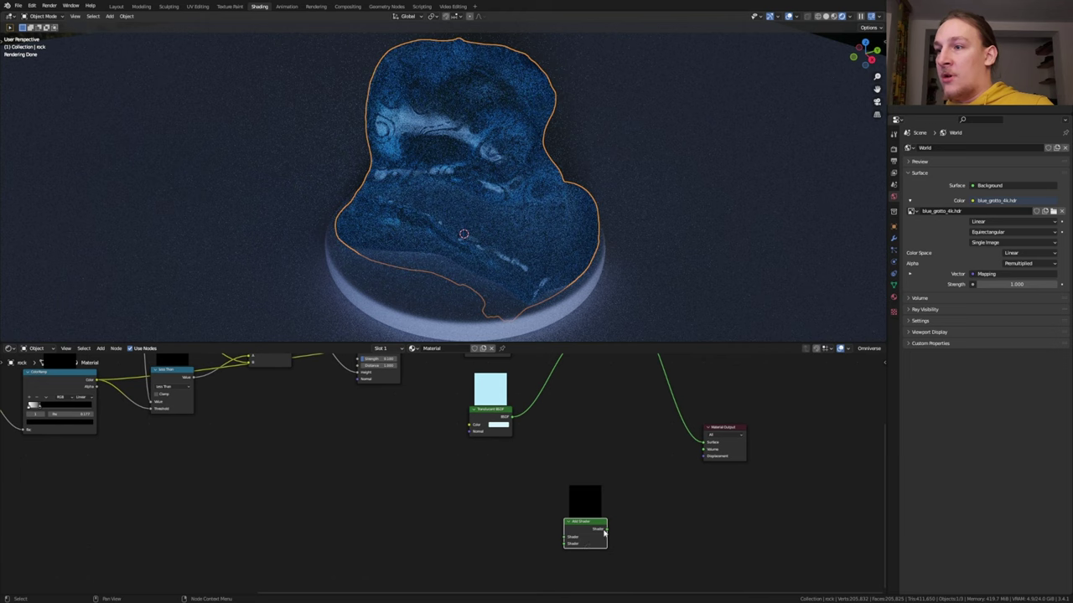
drag(606, 530, 703, 450)
Step: Add a Volume Scatter node and connect its Volume to the Add Shader's first Shader input
middle_drag(373, 448, 390, 450)
key(shift+a)
click(391, 450)
text(s)
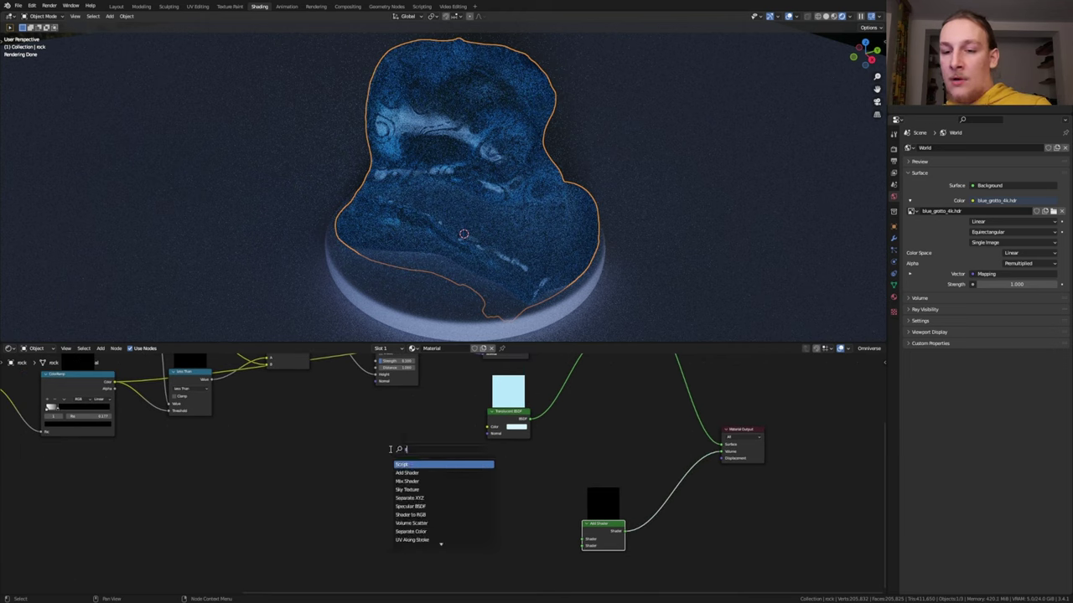
text(ca)
click(430, 464)
click(375, 451)
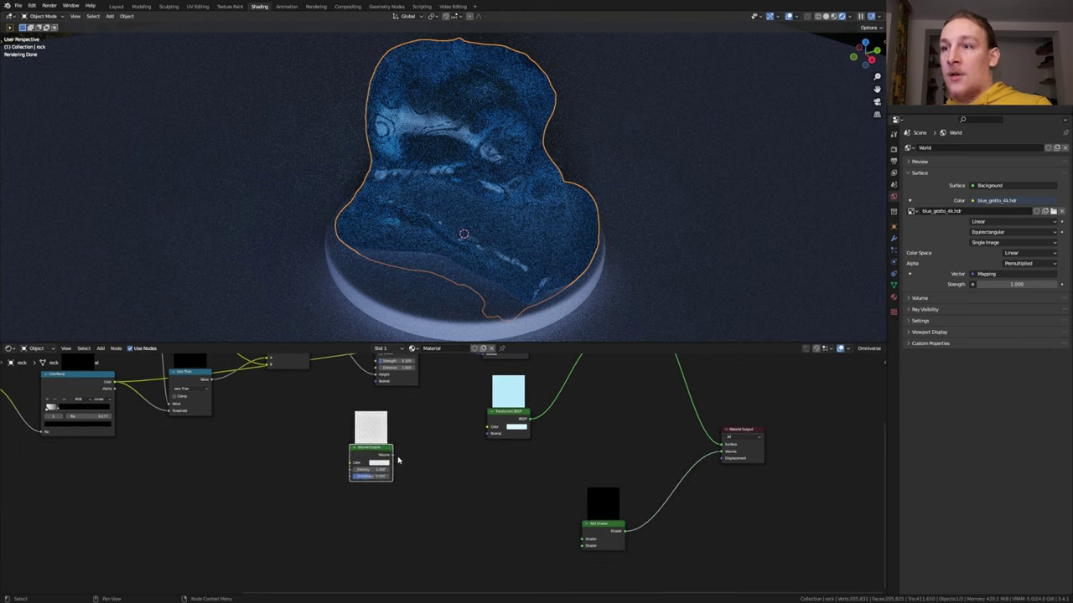
drag(391, 455, 585, 544)
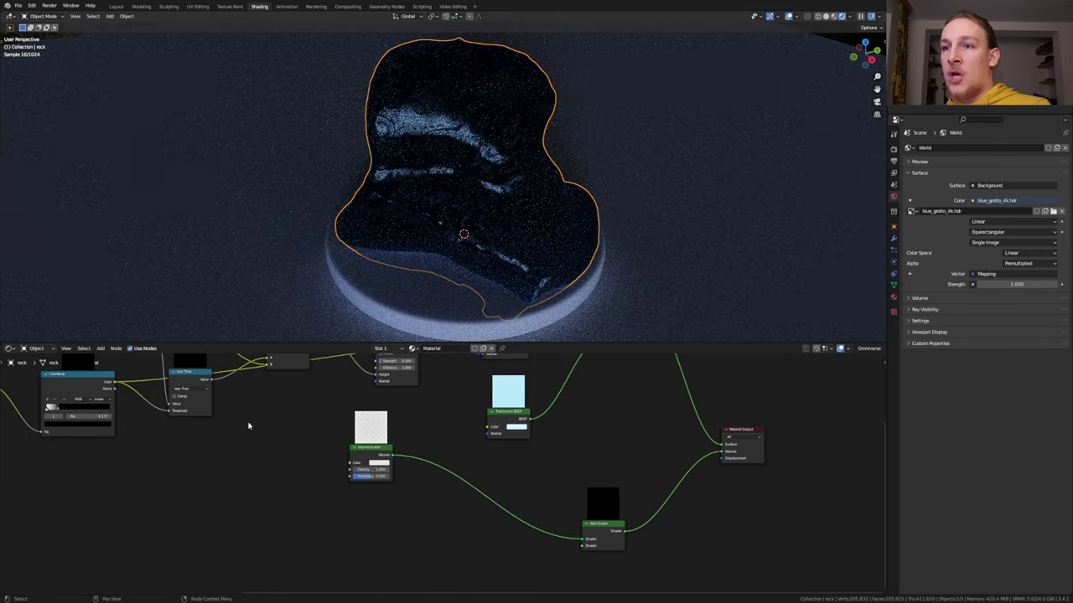
Step: Connect the ColorRamp's Color to the Volume Scatter's Color and set its Density to 25
drag(115, 383, 349, 463)
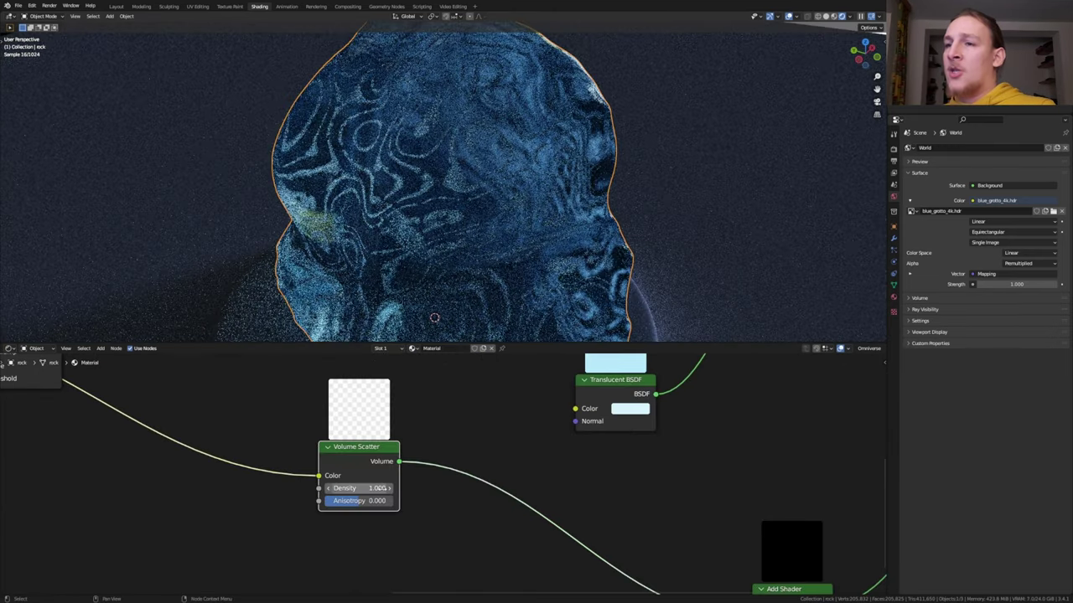
click(383, 488)
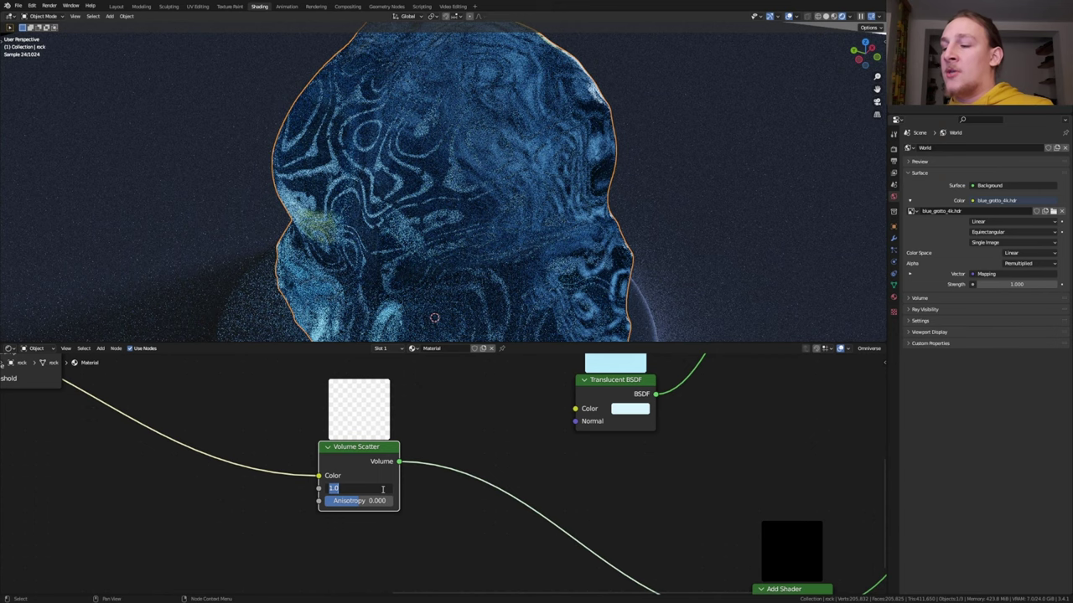
text(25)
key(Return)
Step: Cut the Mix Shader's link to the Material Output's Surface and try moving the ColorRamp's black stop with only the volume showing
scroll(576, 544, down, 4)
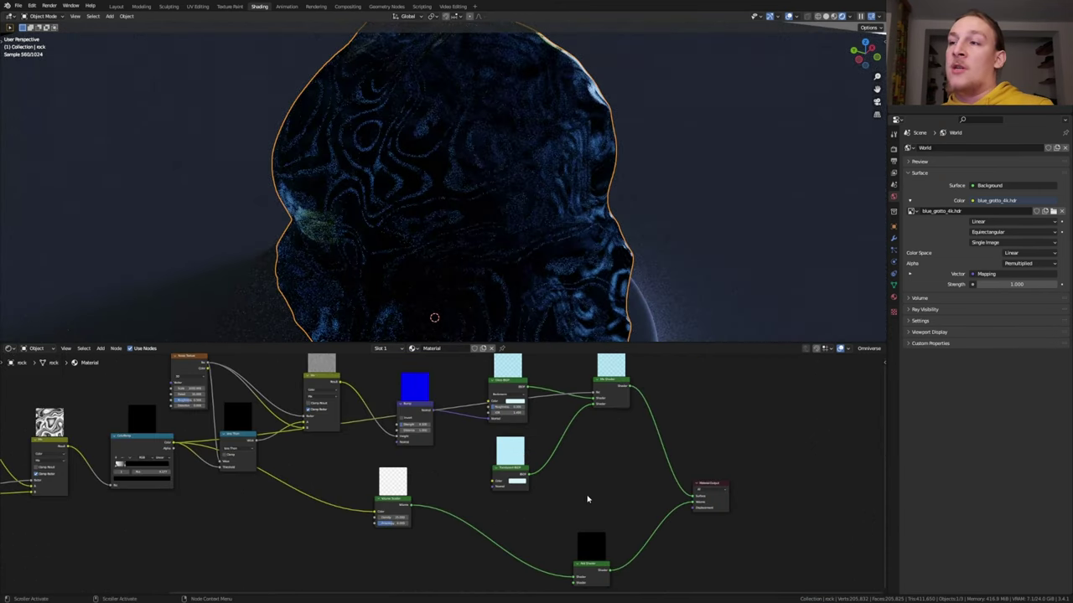
ctrl+right_drag(627, 486, 678, 433)
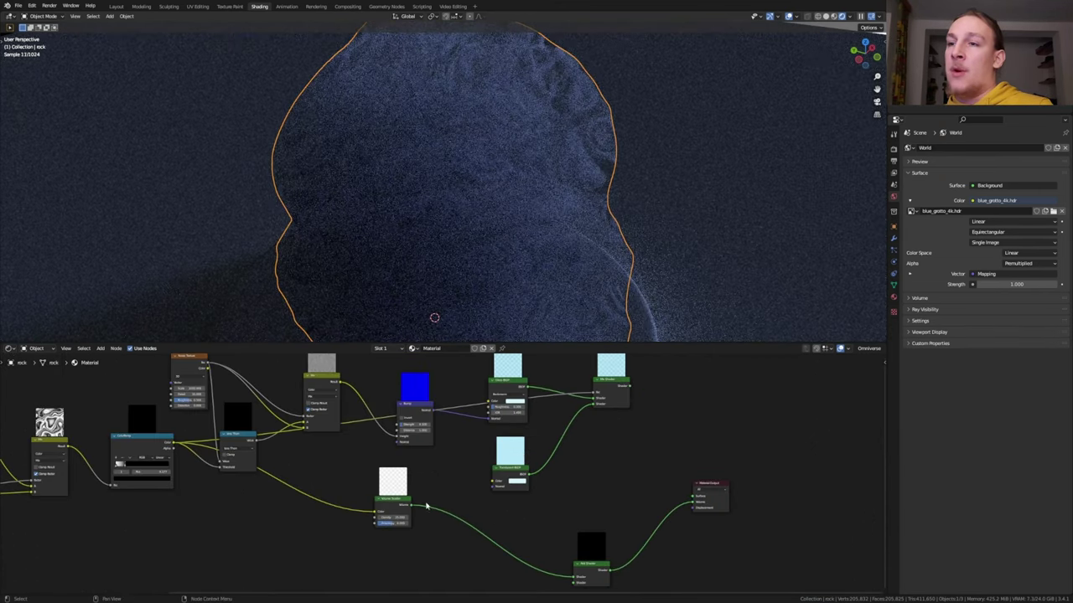
middle_drag(187, 480, 277, 486)
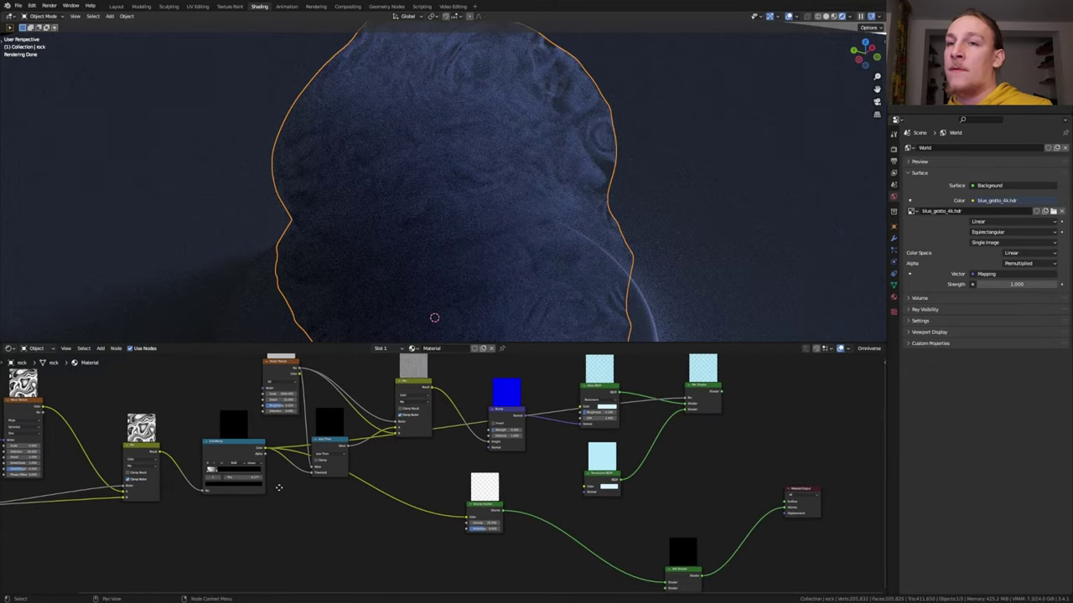
scroll(201, 456, up, 3)
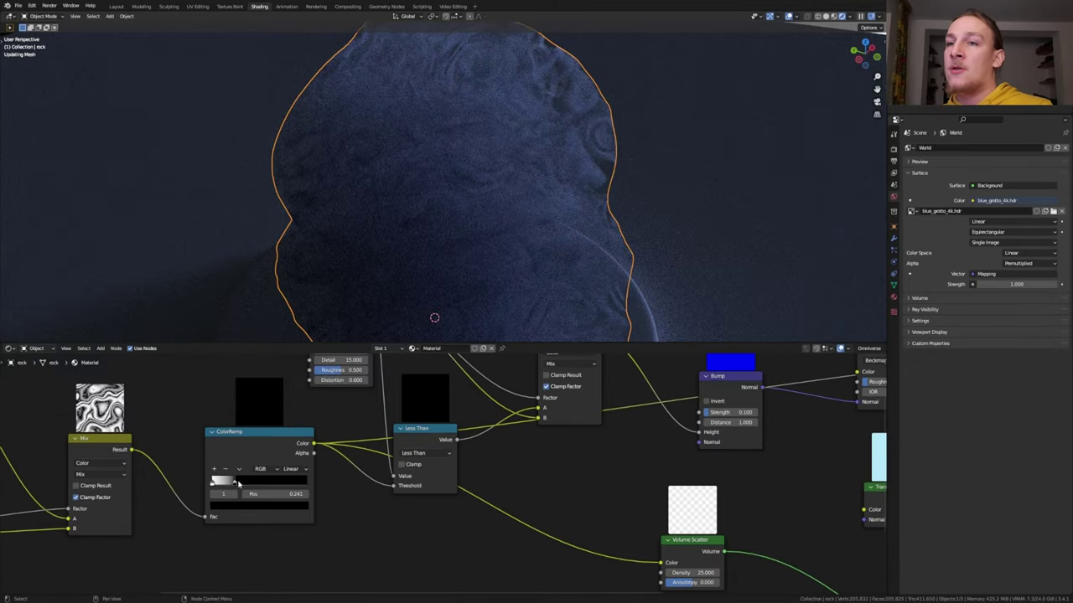
drag(238, 484, 242, 483)
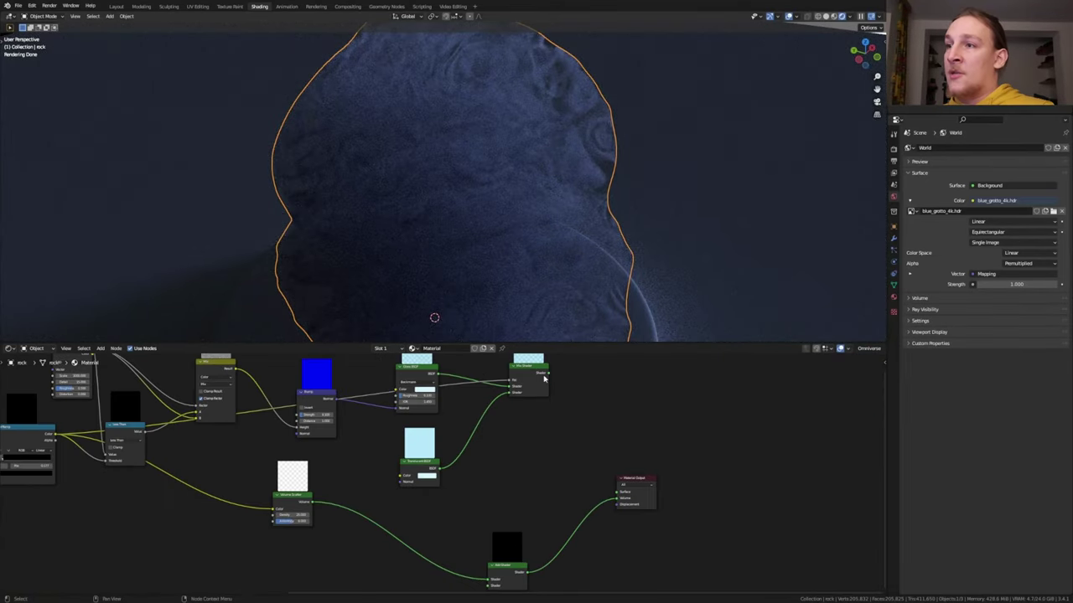
Step: Reconnect the Mix Shader's output to the Material Output's Surface
drag(549, 377, 553, 386)
drag(554, 386, 616, 490)
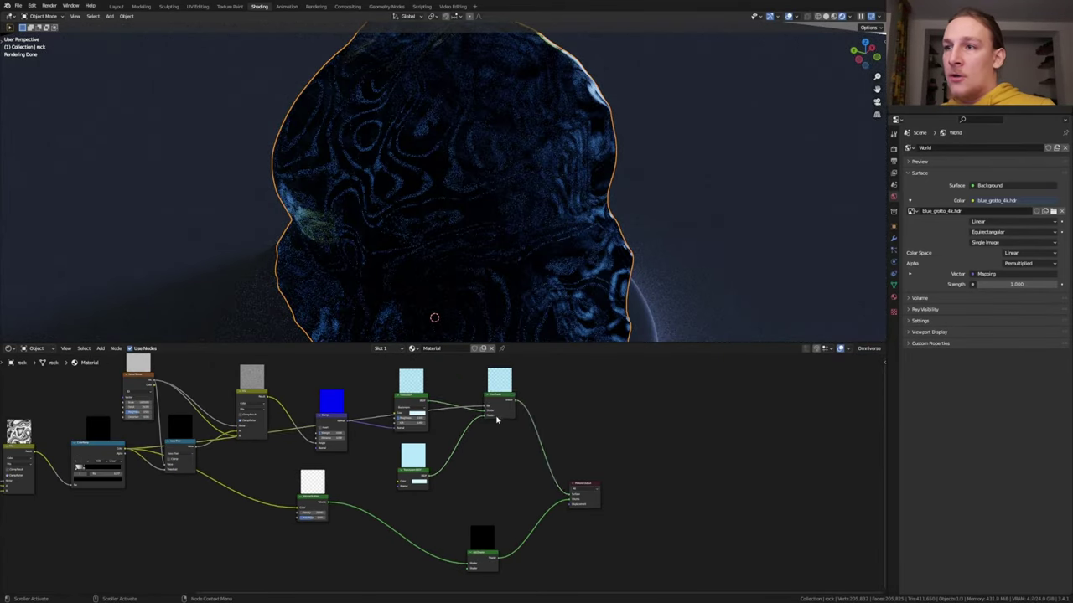
Step: Duplicate the Mix Shader and connect the copy to the Add Shader's second Shader input
click(497, 419)
key(shift+d)
click(367, 584)
drag(385, 567, 402, 564)
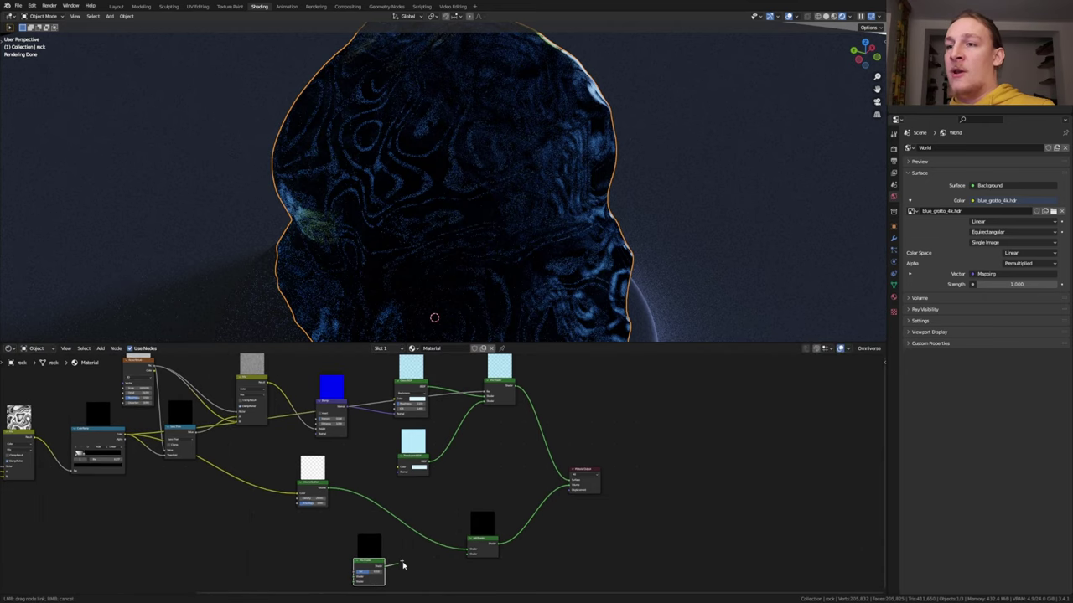
drag(465, 556, 466, 554)
Step: Duplicate the Volume Scatter node and connect the copy to the new Mix Shader's first Shader input
click(460, 399)
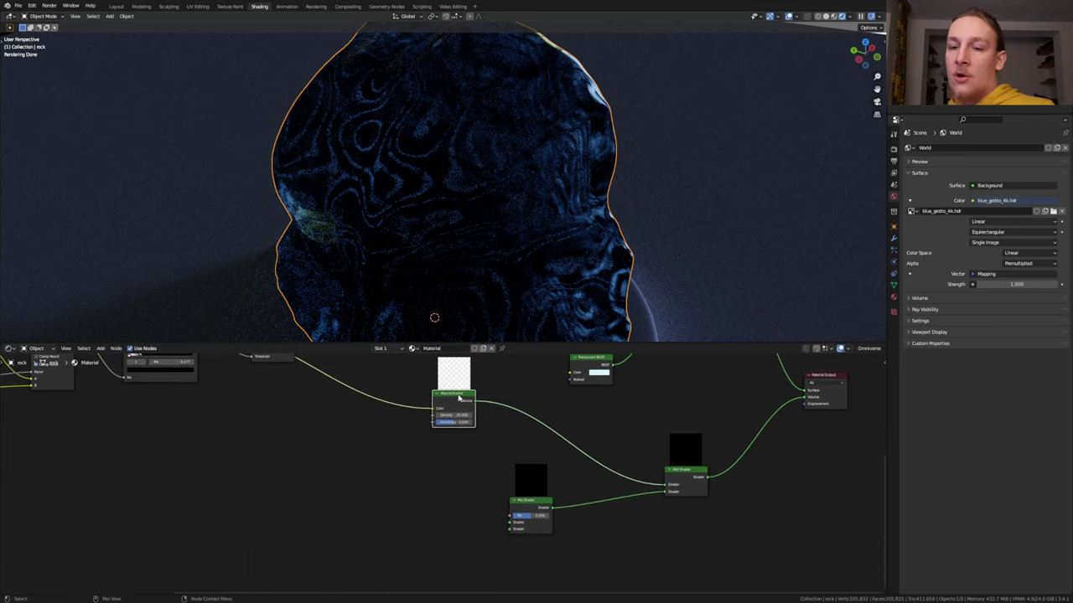
key(shift+d)
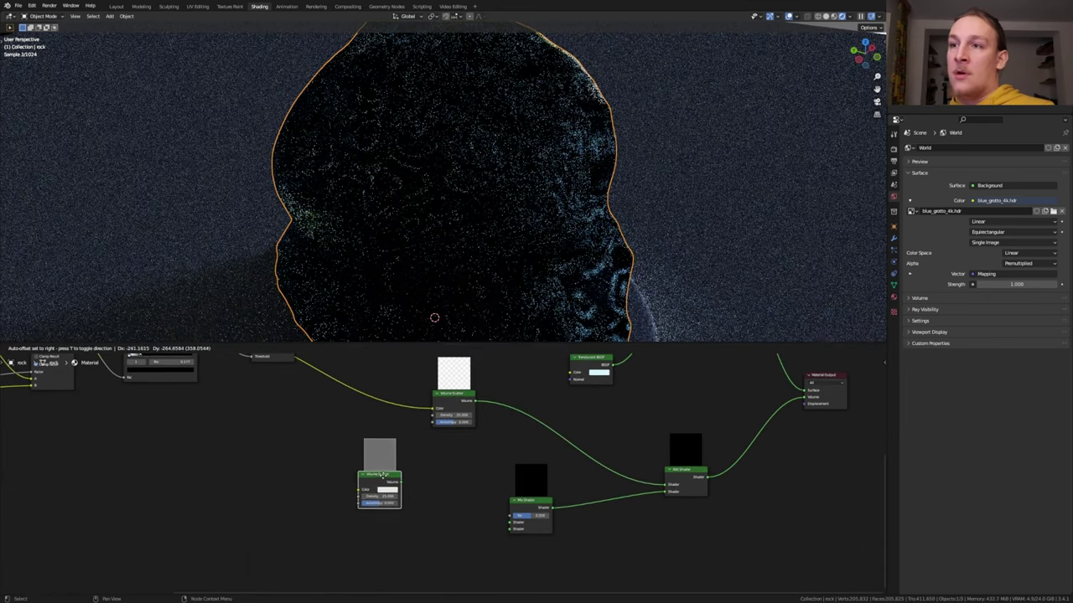
click(386, 479)
drag(399, 477, 509, 522)
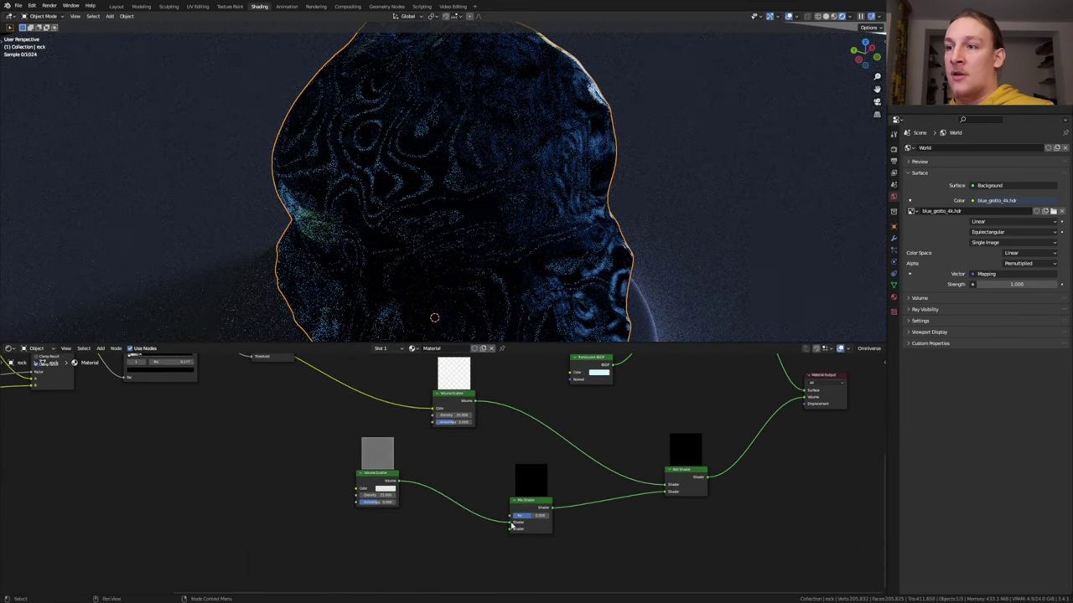
Step: Add a ColorRamp node and connect its Color to the duplicated Volume Scatter's Color
key(shift+a)
text(color ramp)
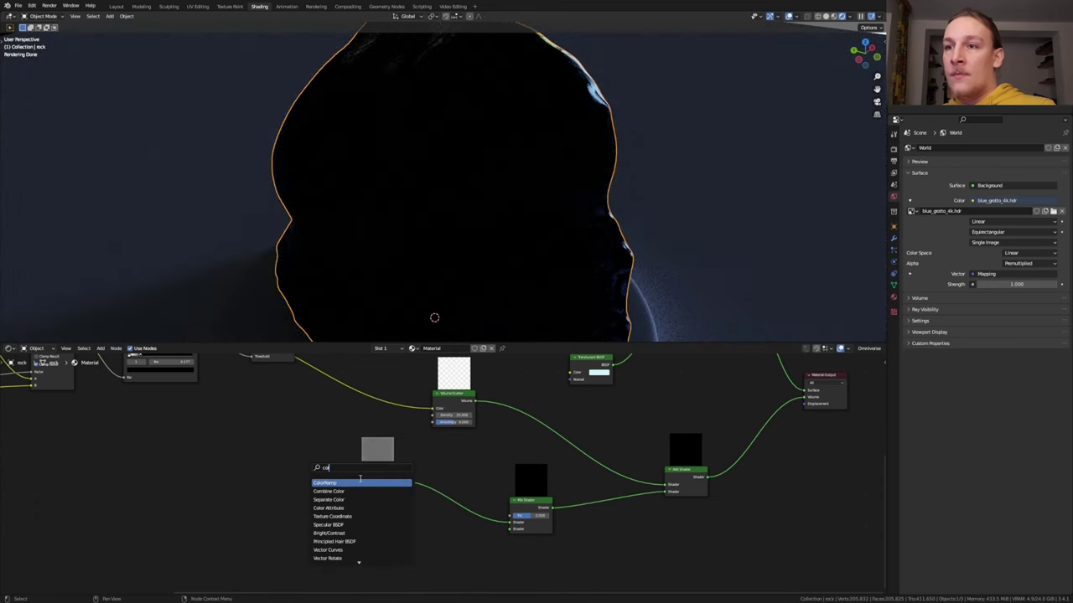
key(Return)
click(240, 478)
drag(279, 471, 363, 500)
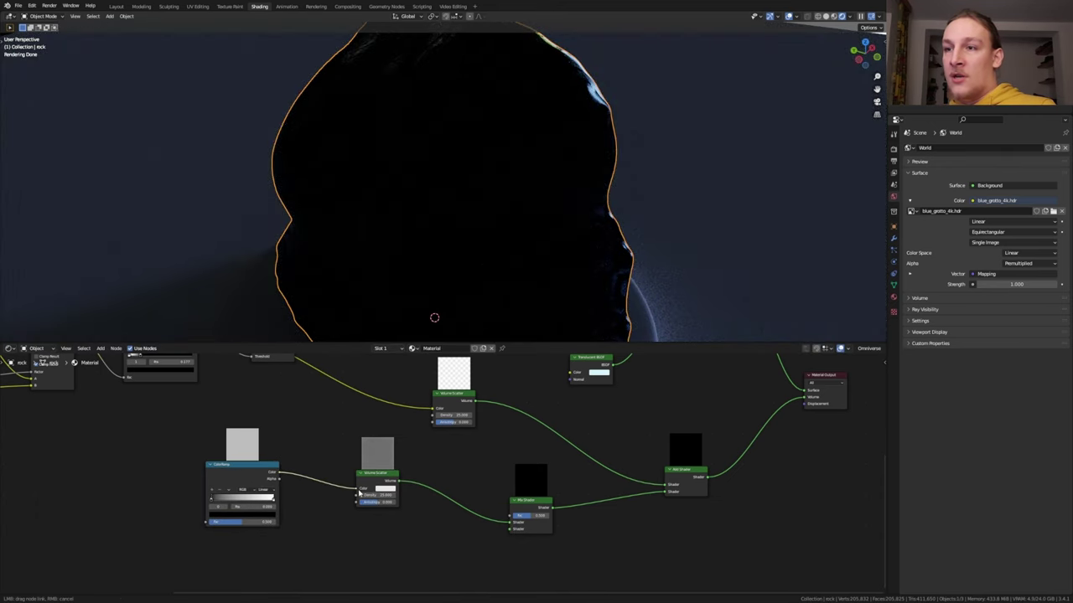
Step: Flip the ColorRamp feeding the duplicated Volume Scatter and move its black stop to position 0.227
click(266, 485)
drag(359, 492, 258, 500)
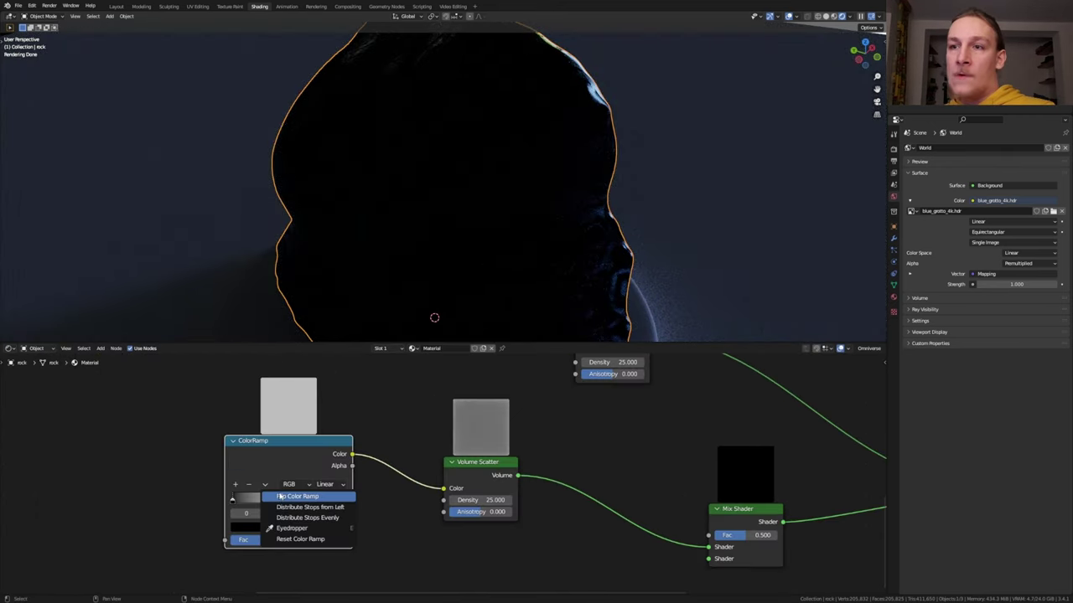
click(281, 496)
scroll(289, 482, down, 4)
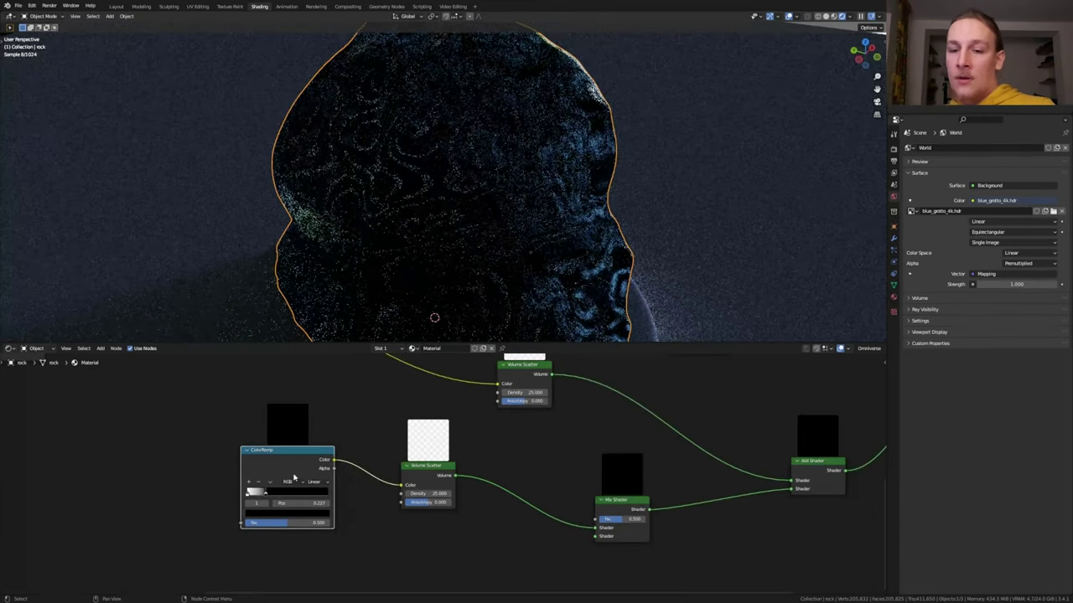
Step: Duplicate the ColorRamp below the original and connect the copy's Color to the lower Mix Shader's second Shader input
middle_drag(302, 466, 332, 435)
key(shift+d)
click(328, 567)
scroll(356, 559, down, 2)
middle_drag(361, 560, 275, 526)
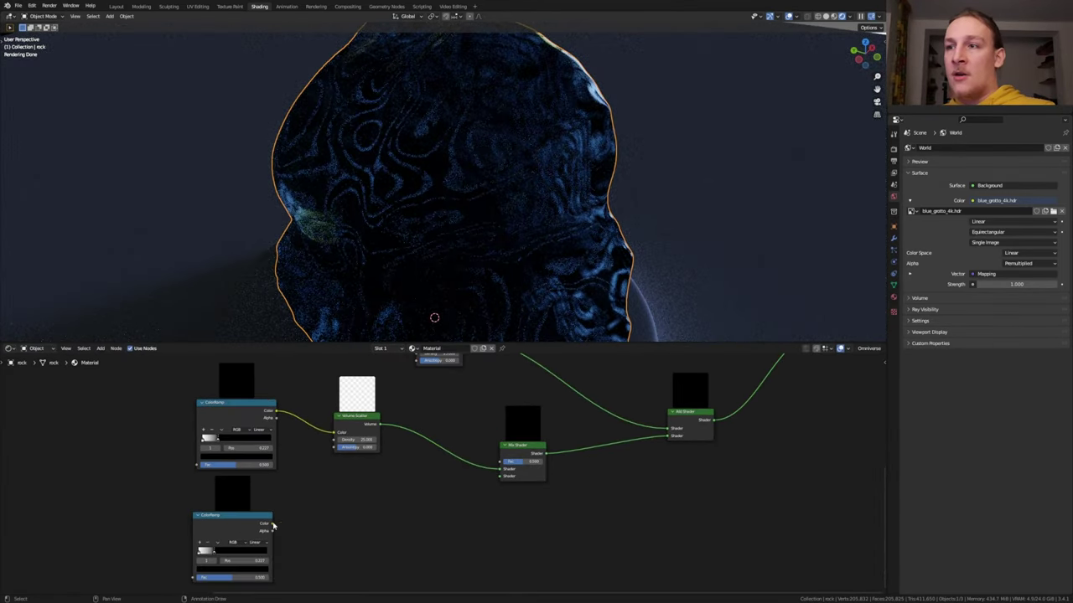
drag(273, 524, 500, 476)
Step: Insert a Mix node set to Color between the duplicated ColorRamp and the Mix Shader, with the ramp driving its Factor
key(shift+a)
click(423, 465)
text(mix)
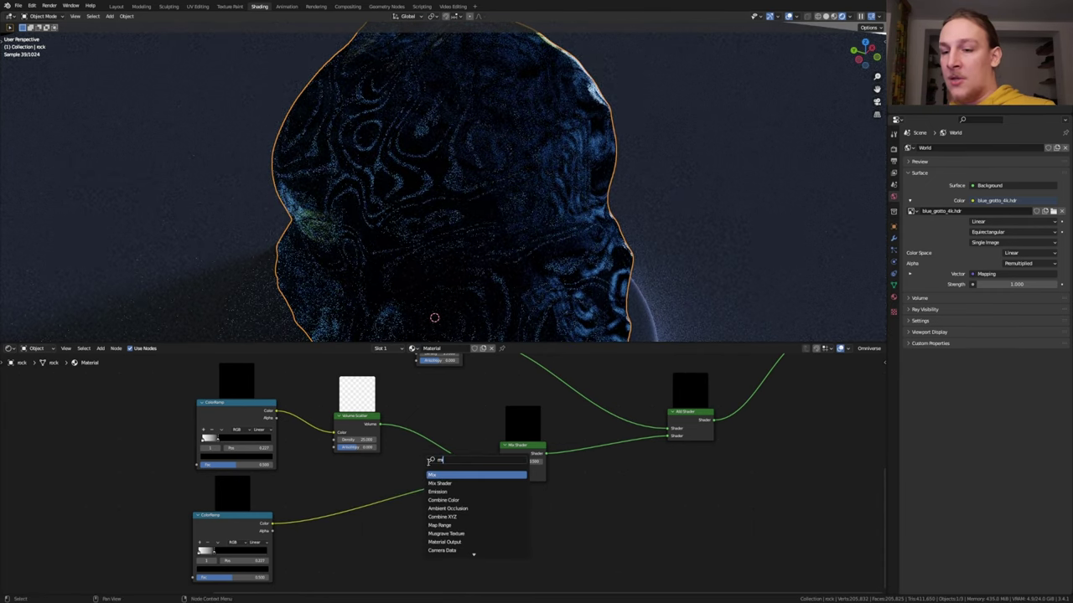
click(449, 477)
click(504, 533)
click(503, 530)
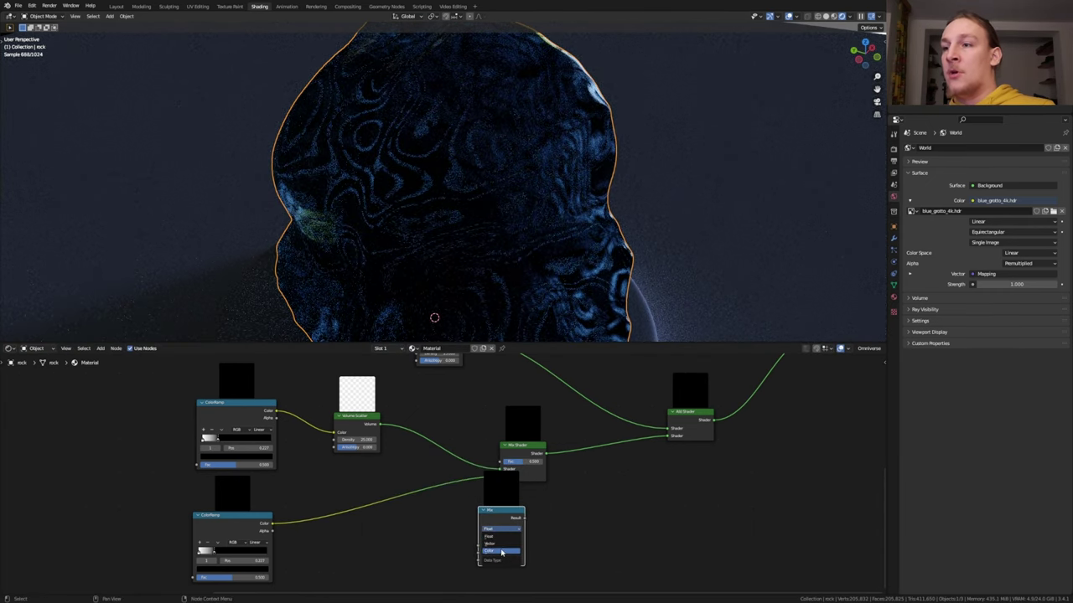
click(503, 552)
drag(504, 518, 371, 508)
drag(345, 560, 346, 552)
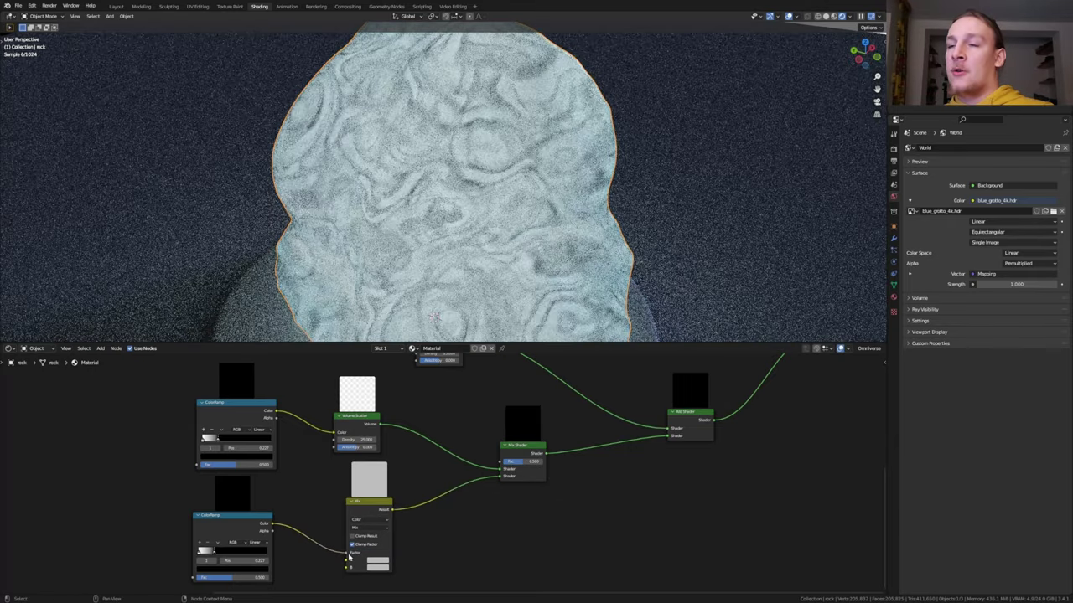
Step: Move the duplicated ColorRamp's black stop to 0.114 and connect a new Voronoi Texture's Distance to both ramps' Fac
scroll(239, 557, up, 6)
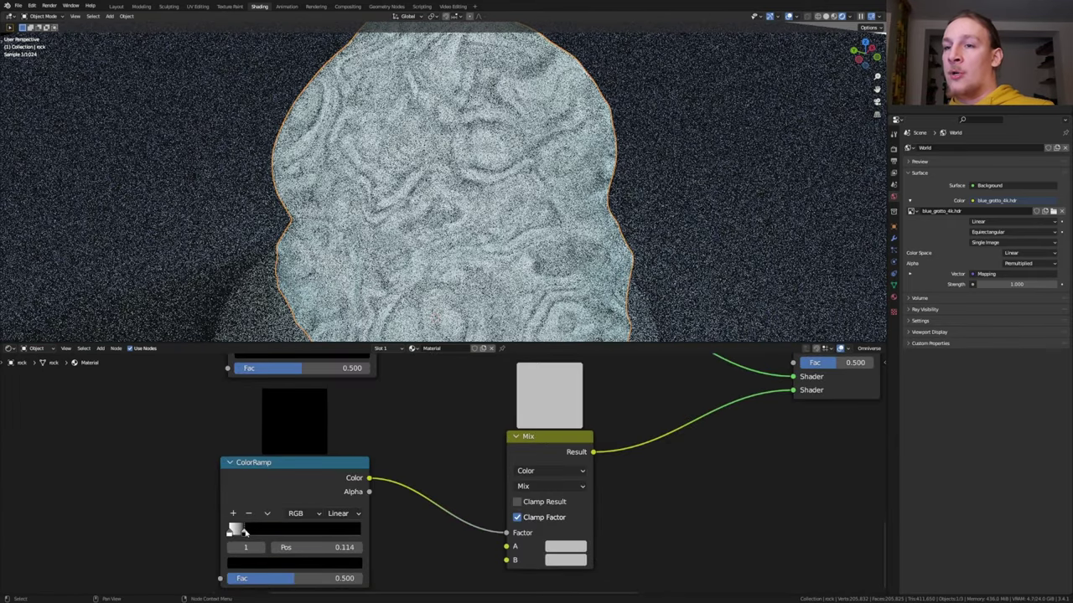
scroll(278, 430, down, 2)
key(shift+a)
text(voronoi)
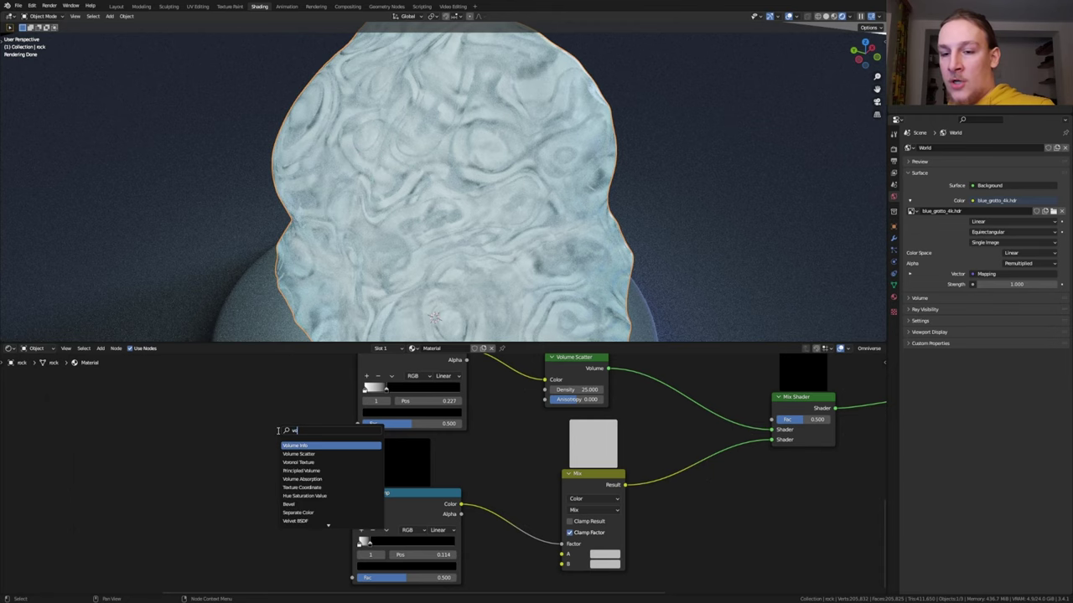
key(Return)
click(253, 439)
drag(281, 429, 353, 569)
Step: Set the Voronoi Texture's Scale to 10
click(260, 497)
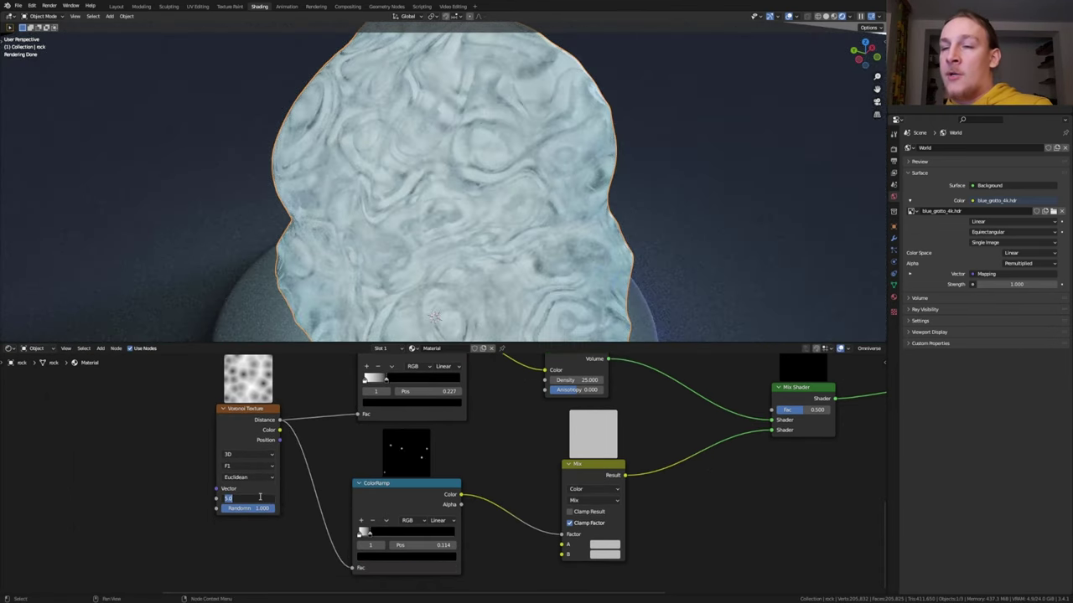
text(10)
key(Return)
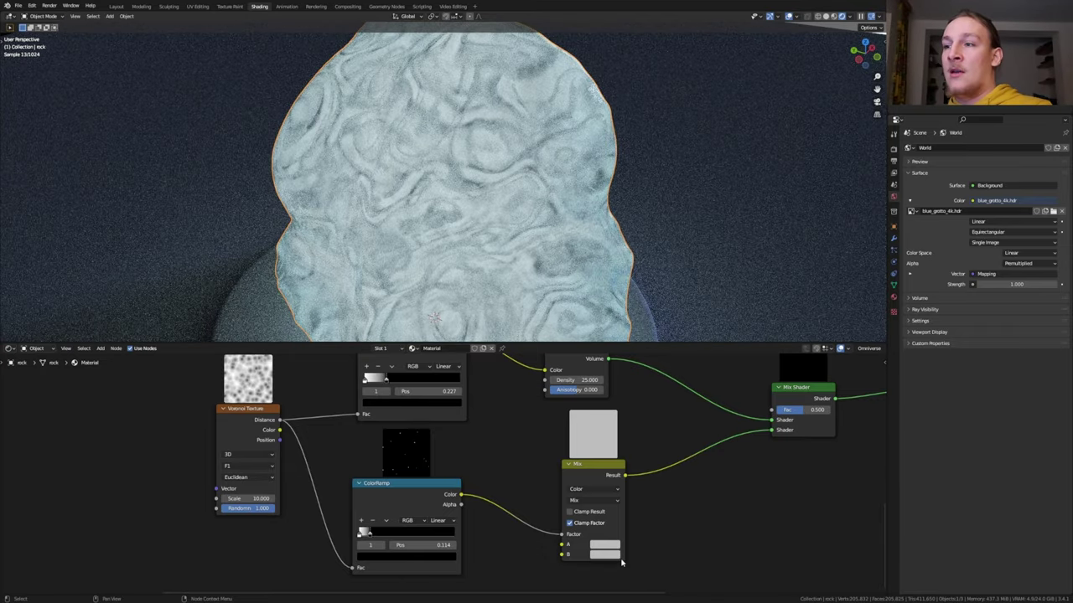
Step: Set the Mix node's color B to orange and color A to black
click(614, 556)
drag(623, 481, 619, 479)
click(616, 546)
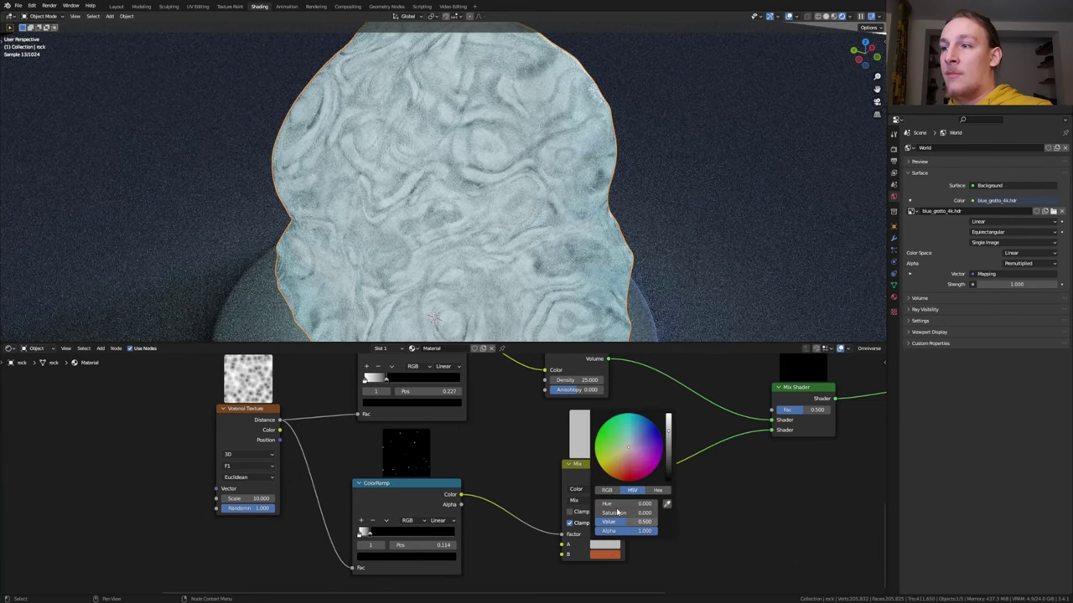
drag(669, 457, 669, 481)
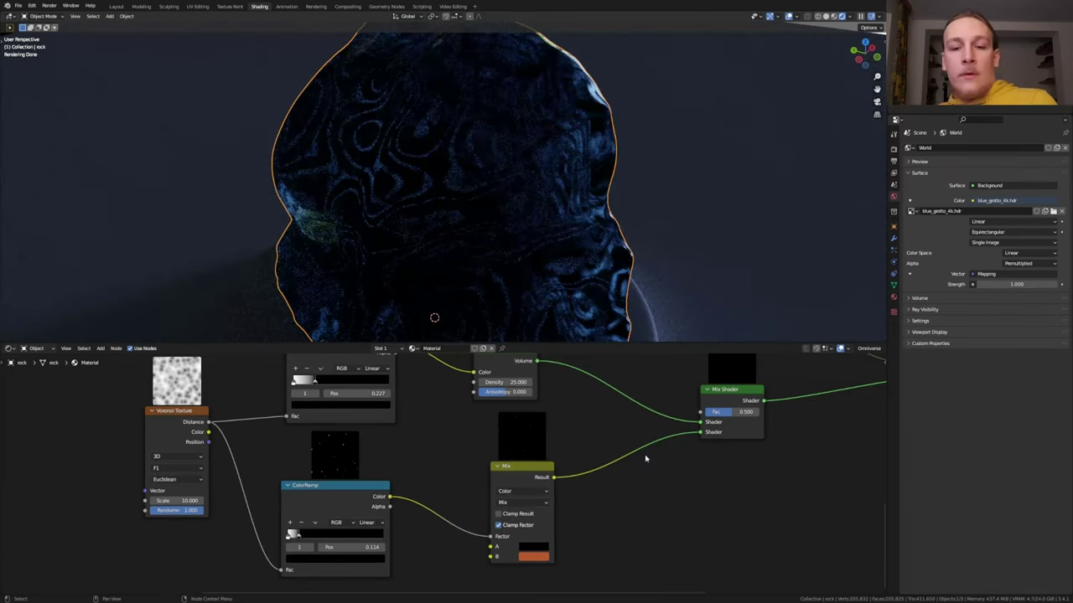
Step: Insert an Emission shader between the Mix node and the Mix Shader and set its Strength to 10000
key(shift+a)
click(646, 457)
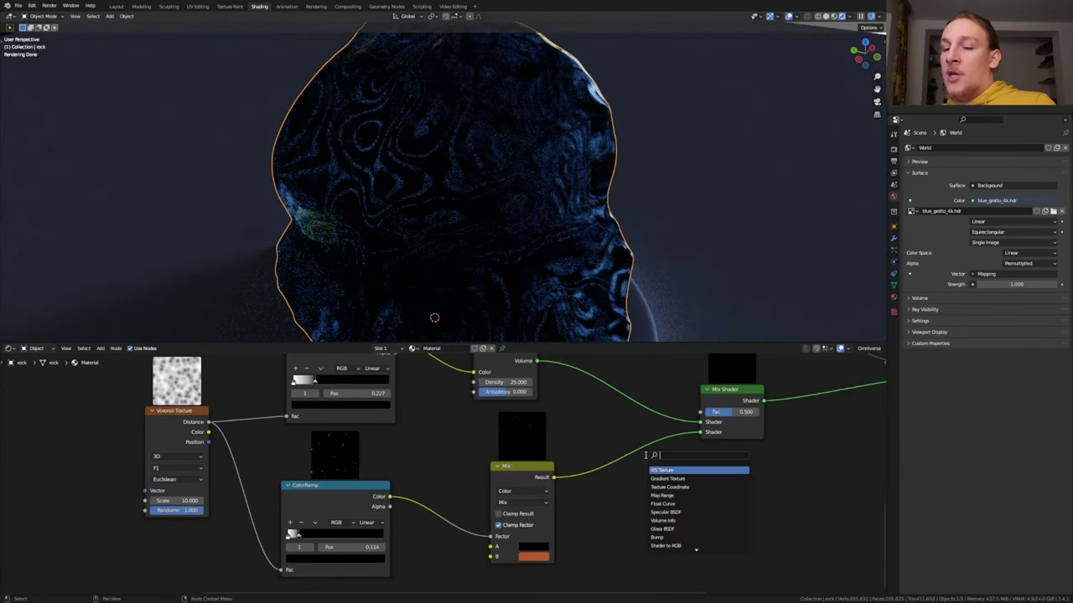
text(em)
key(Return)
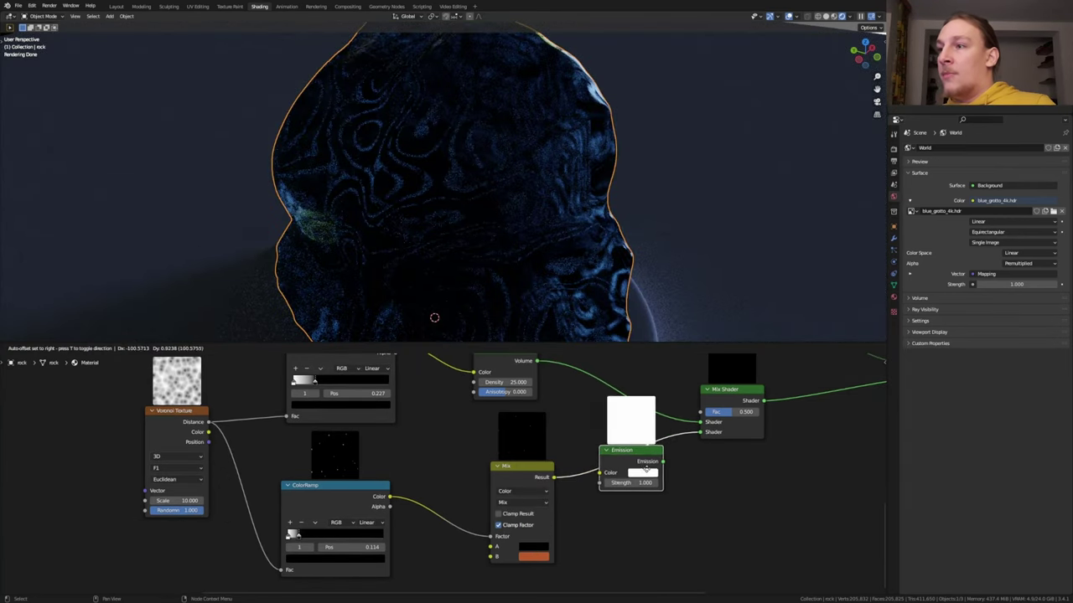
click(646, 474)
click(631, 485)
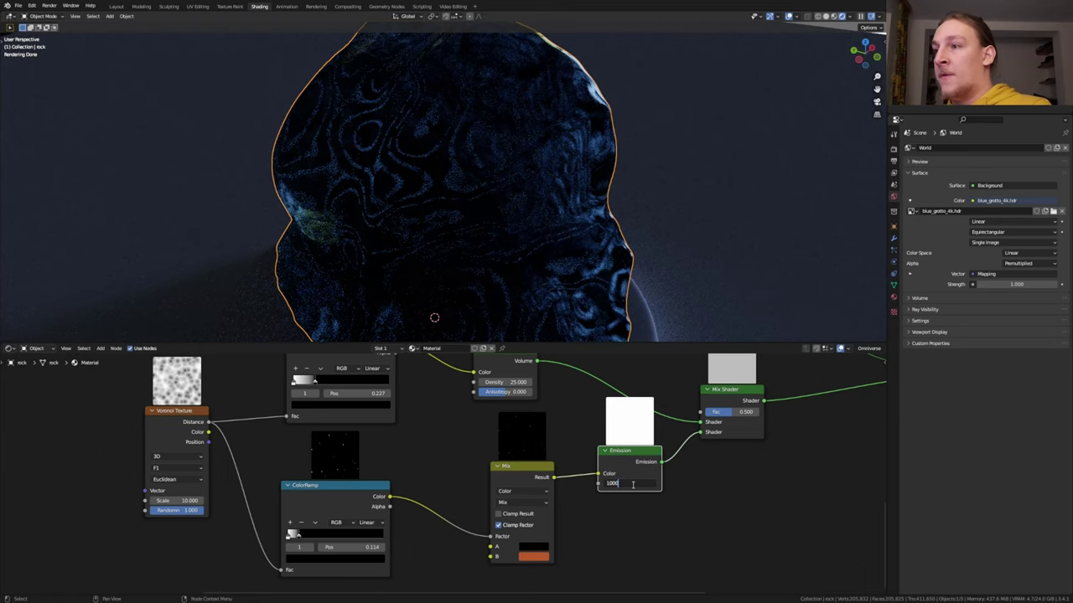
text(10000)
key(Return)
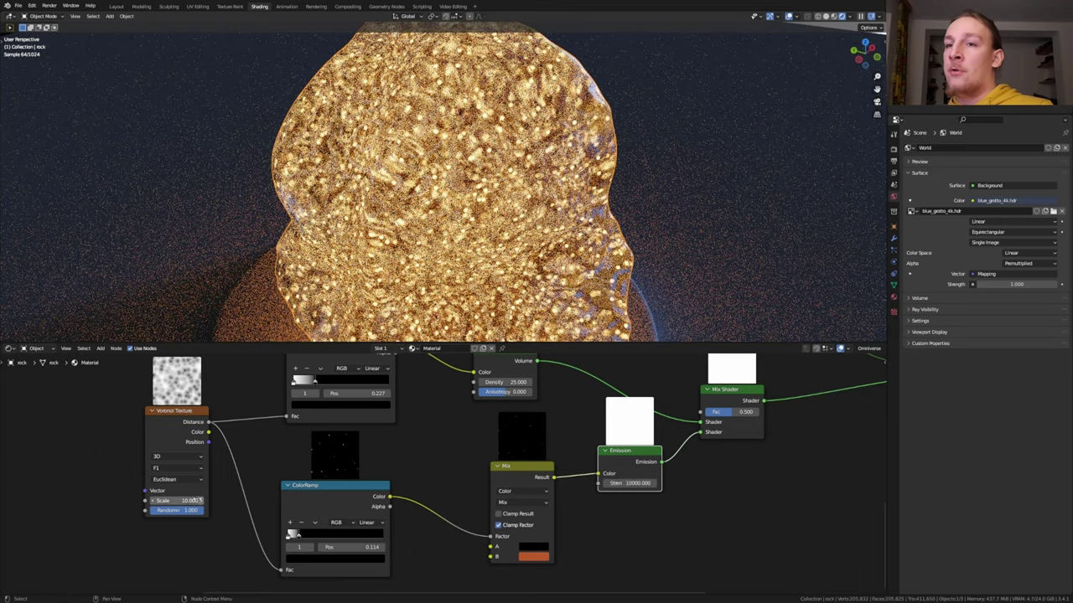
Step: Change the Voronoi Texture's Scale to 2.5 for larger glowing spots in the rock
text(3)
key(Return)
middle_drag(631, 257, 722, 261)
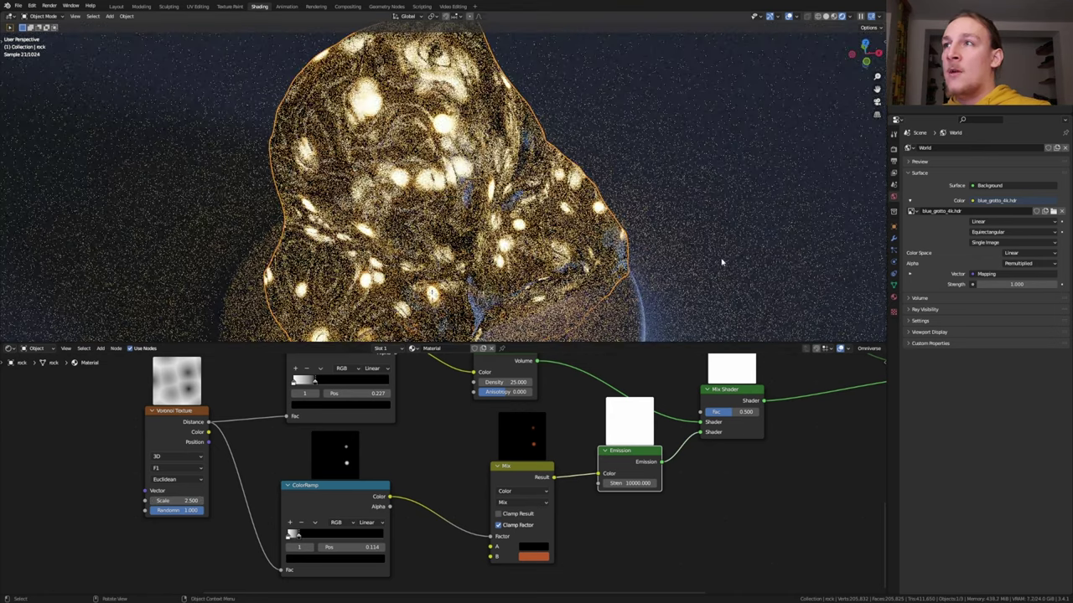
Step: Create a new material for the floor plane with Metallic 1 and Roughness 0.25
click(668, 286)
click(462, 348)
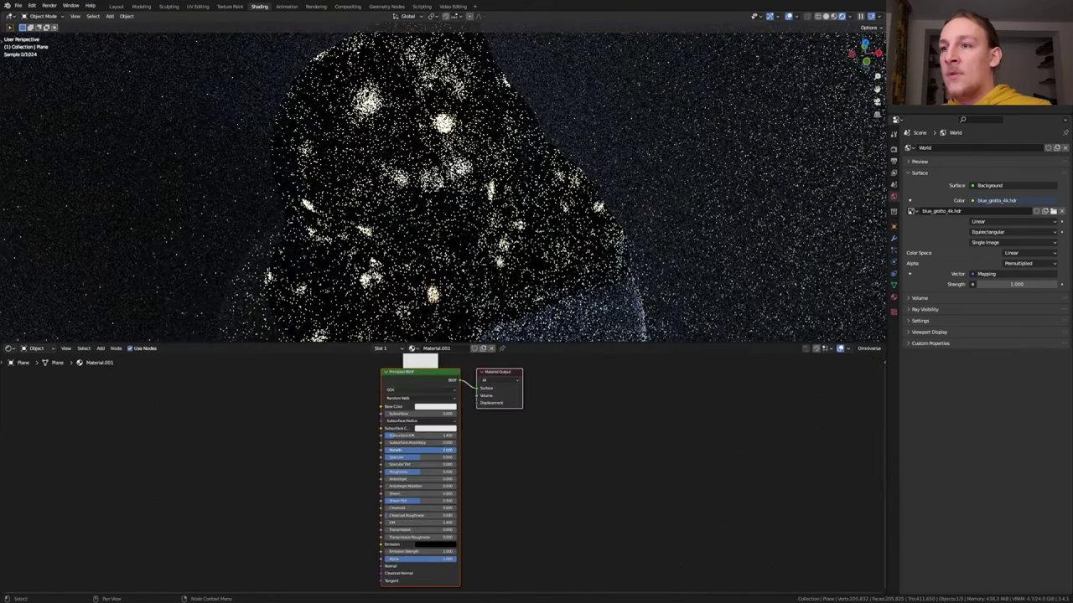
click(431, 472)
text(0.25)
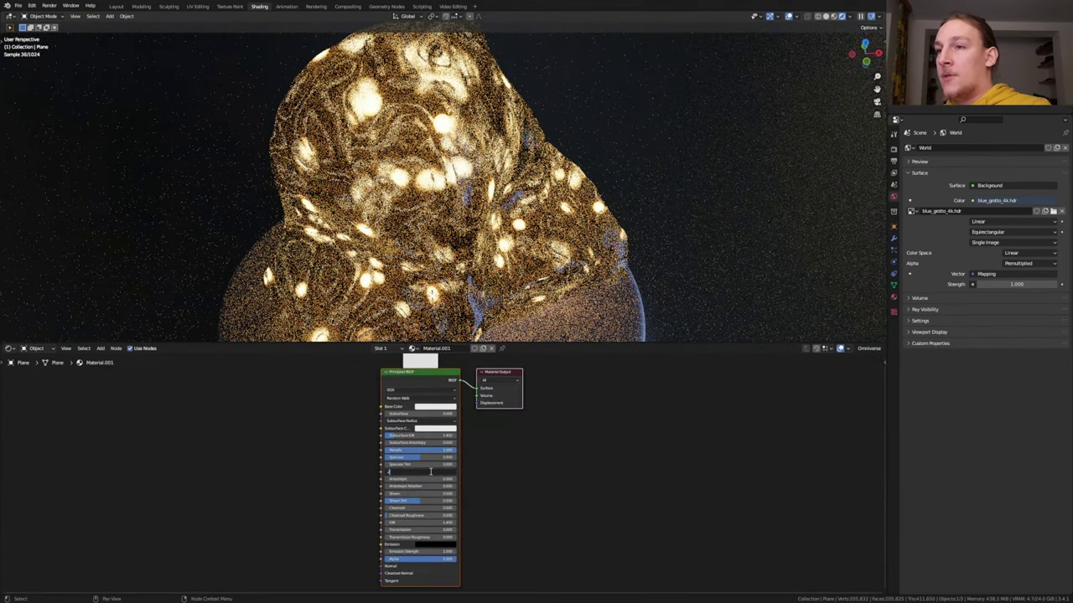
key(Return)
Step: Add a Bump node with Strength 0.001 and connect it to the floor material's Principled BSDF Normal input
key(shift+a)
text(bu)
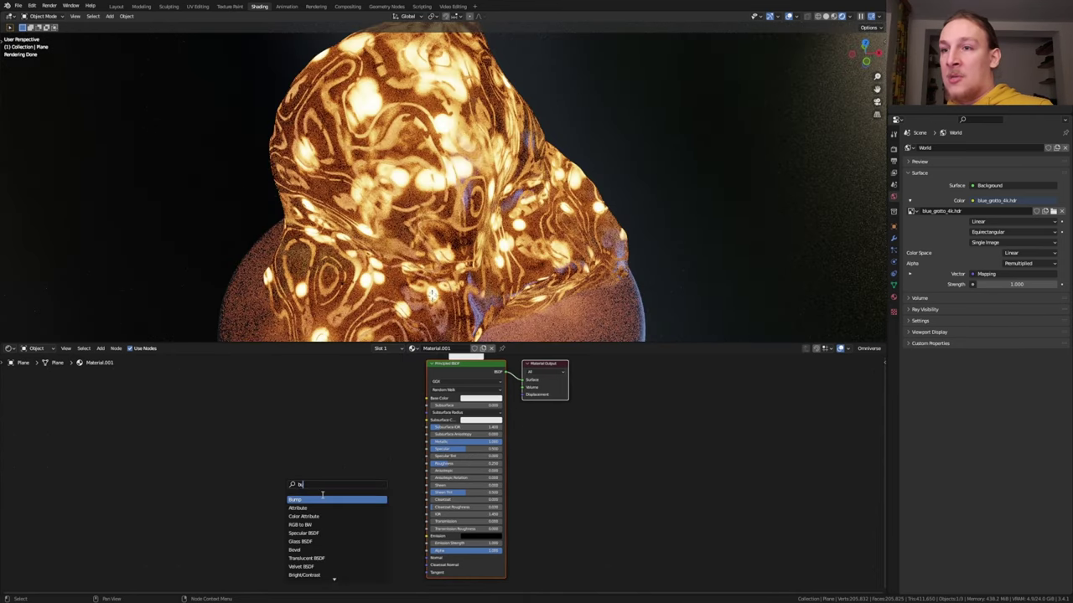
key(Return)
click(341, 524)
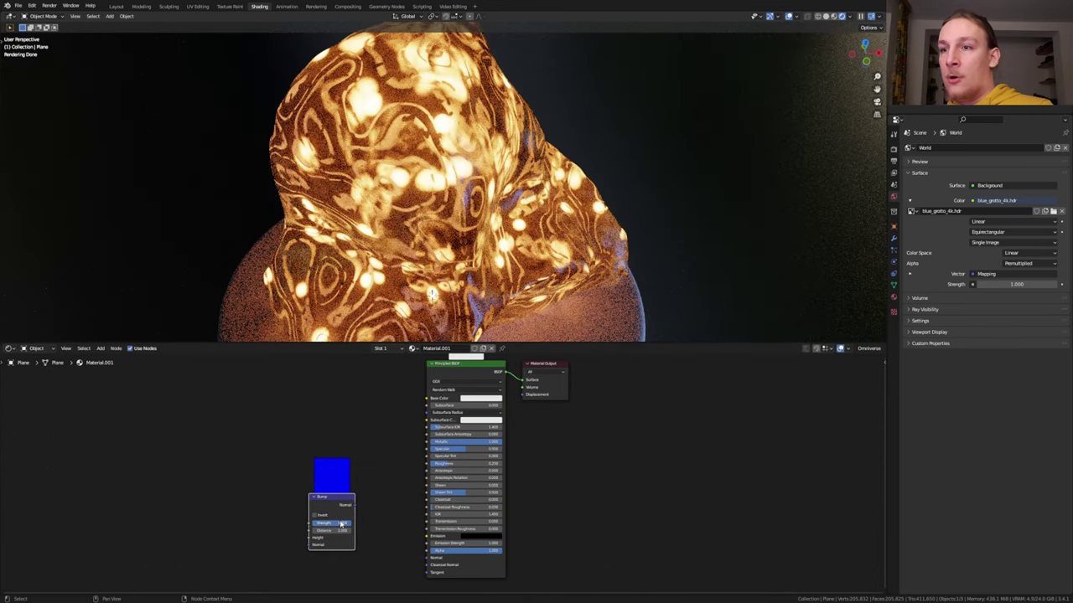
scroll(340, 521, up, 2)
drag(360, 471, 459, 543)
Step: Add a Noise Texture with Scale 250 and connect its Fac to the Bump node's Height
key(shift+a)
text(noise)
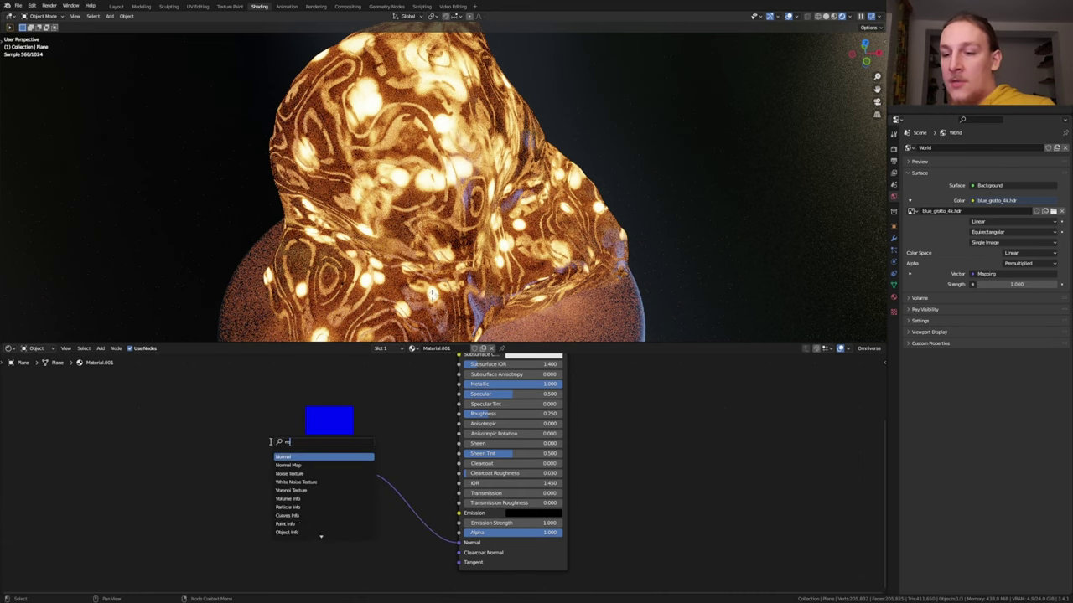
key(Return)
click(108, 401)
double_click(172, 457)
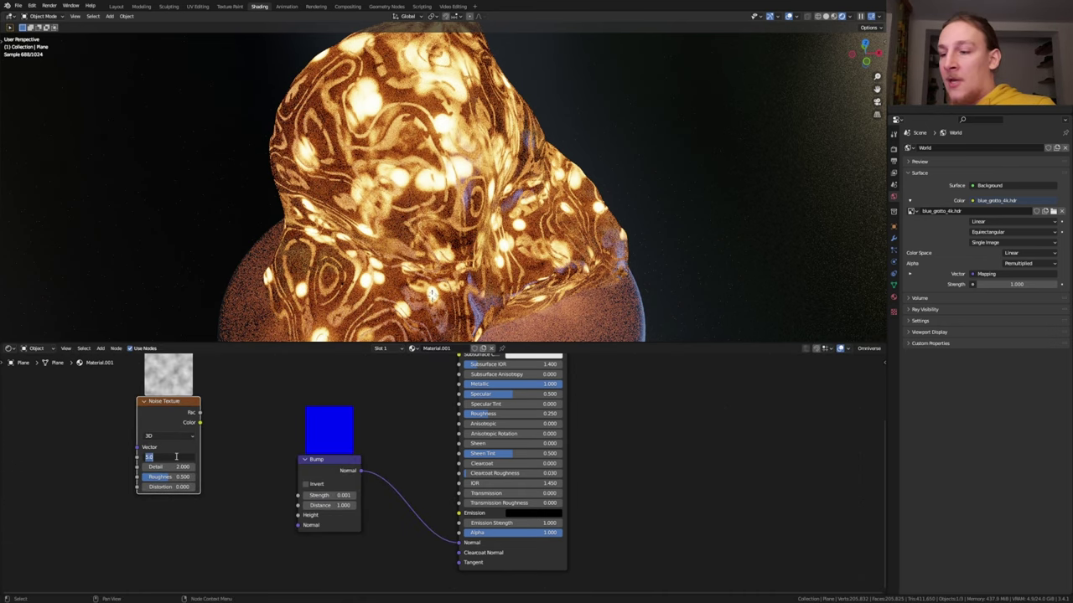
text(250)
key(Return)
drag(199, 413, 299, 516)
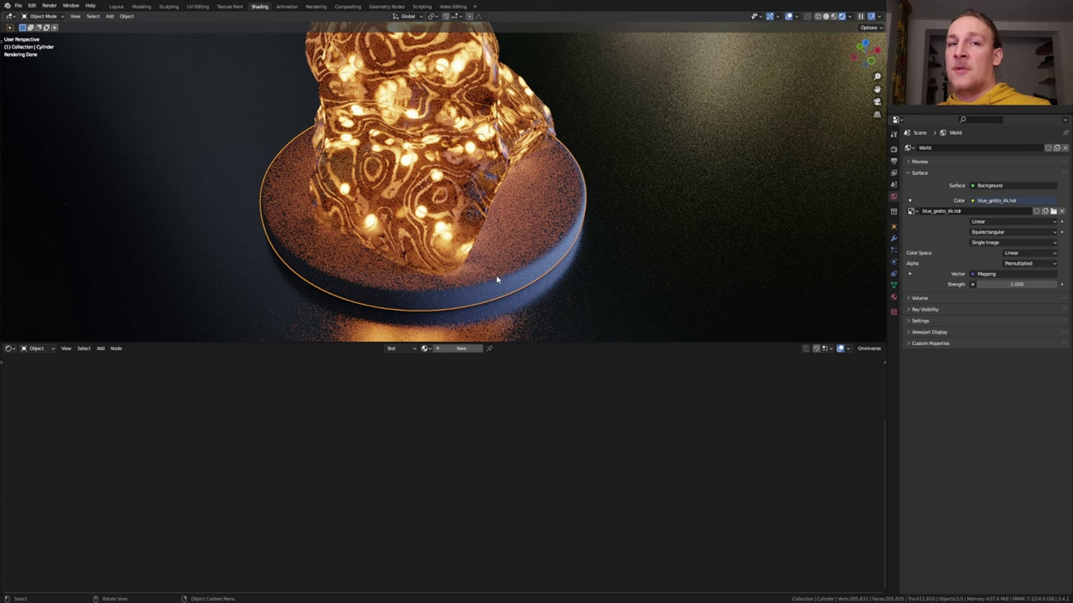
Step: Create a material for the disc and load the Wood067_4K maps from the Texture folder with Principled Texture Setup
click(460, 350)
scroll(470, 428, down, 2)
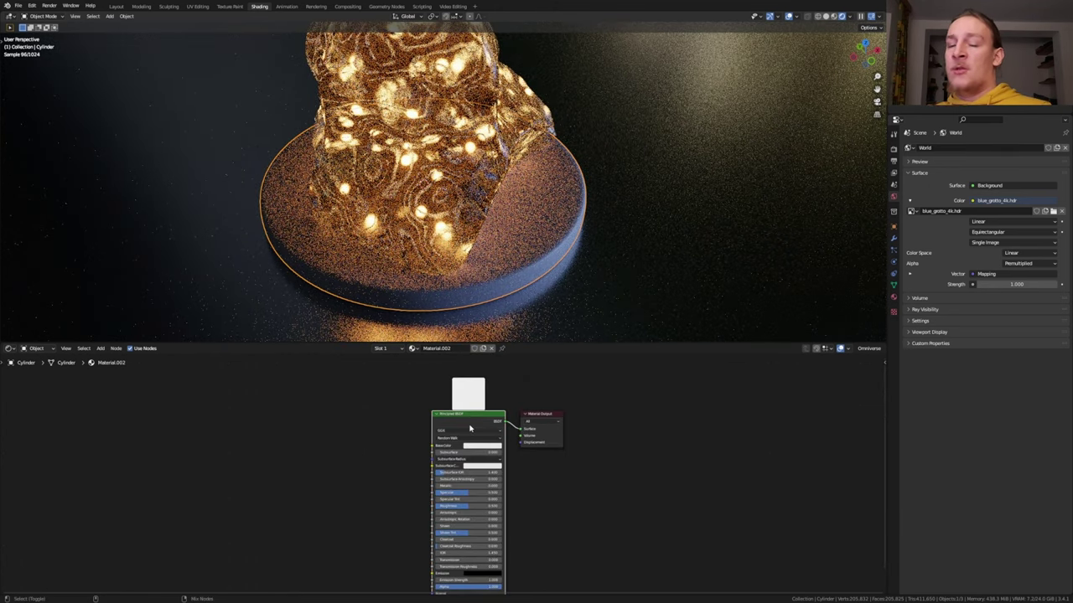
key(ctrl+shift+t)
click(561, 202)
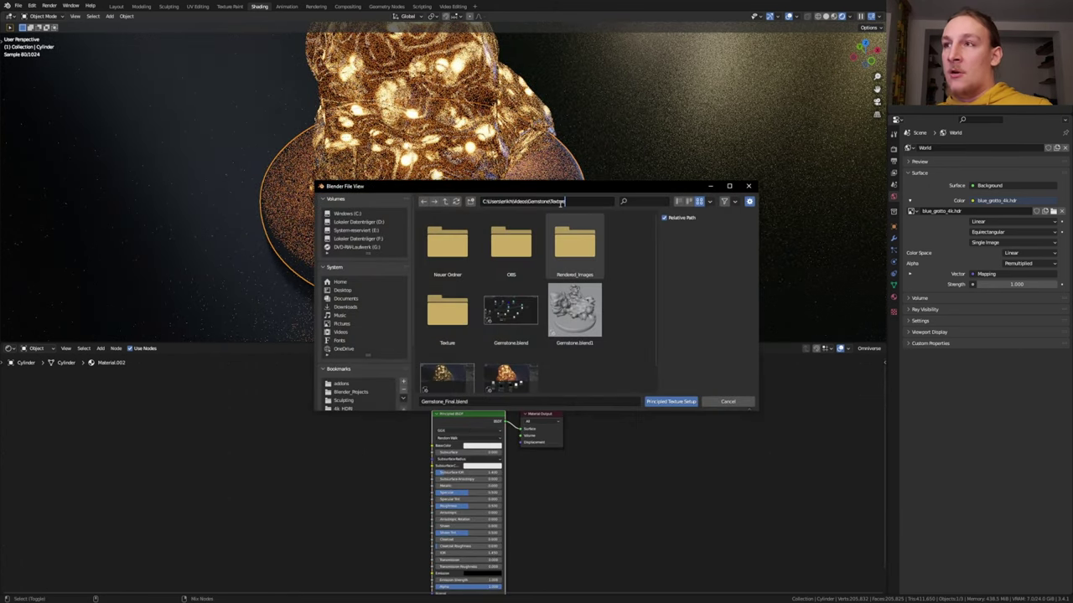
key(Return)
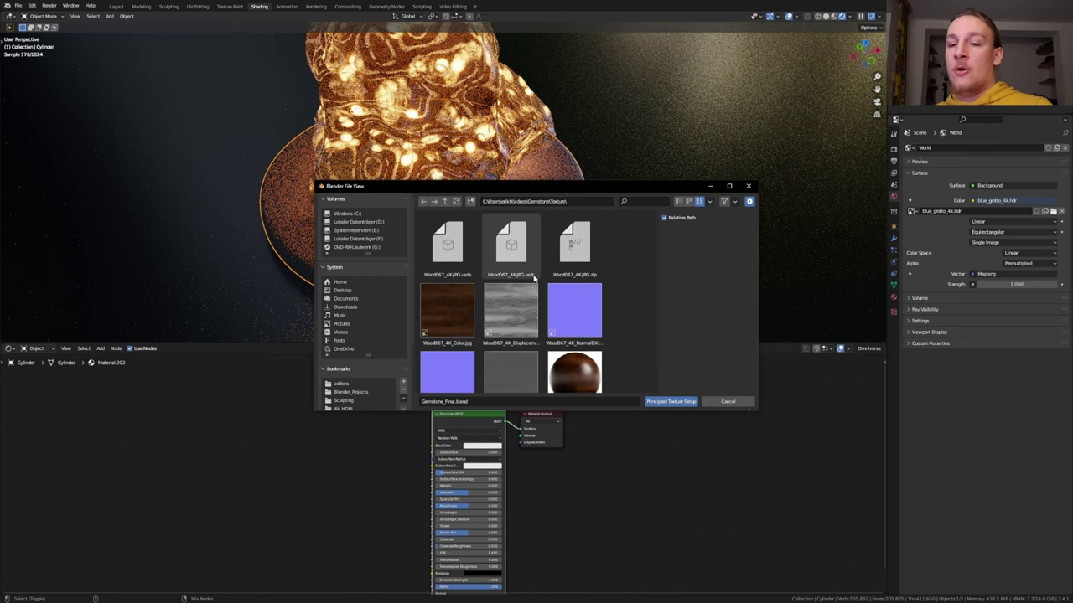
key(a)
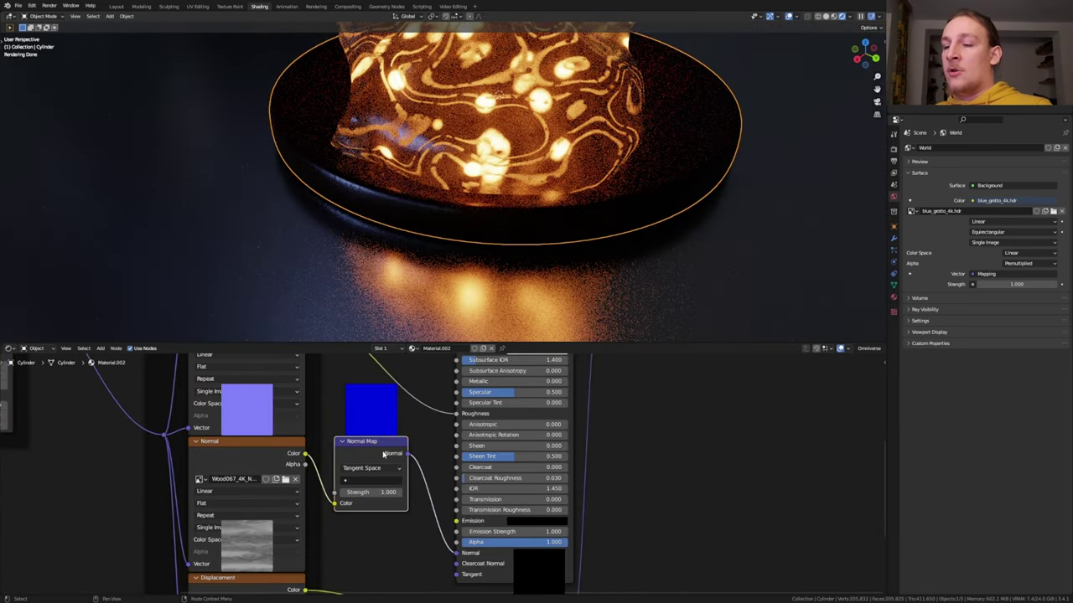
Step: Replace the disc material's Normal Map node with a Bump node between the normal texture and the Principled BSDF
key(x)
drag(305, 454, 400, 463)
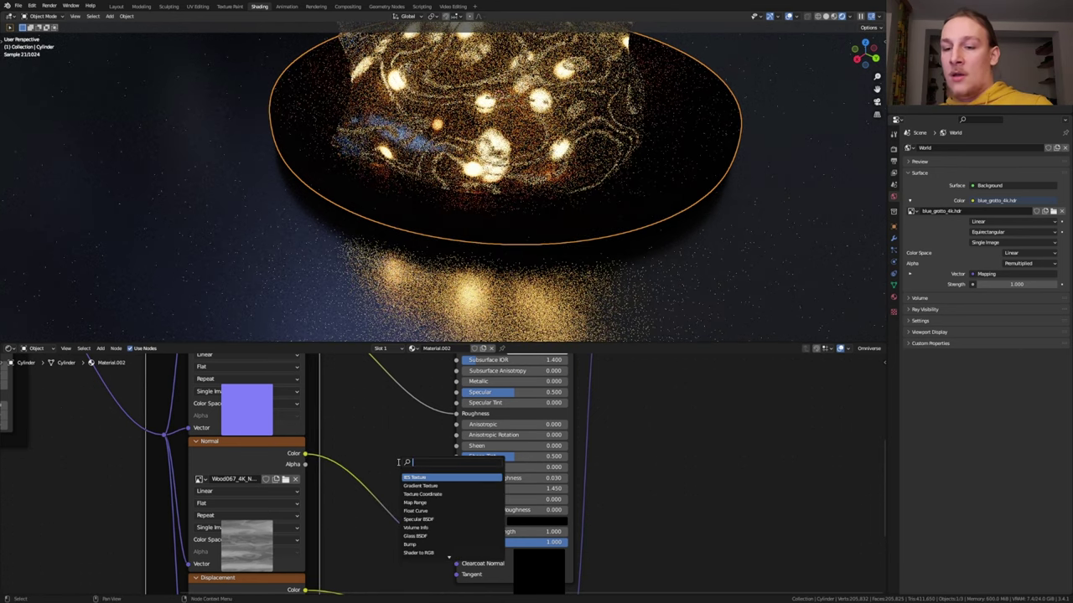
text(bu)
click(421, 477)
click(381, 501)
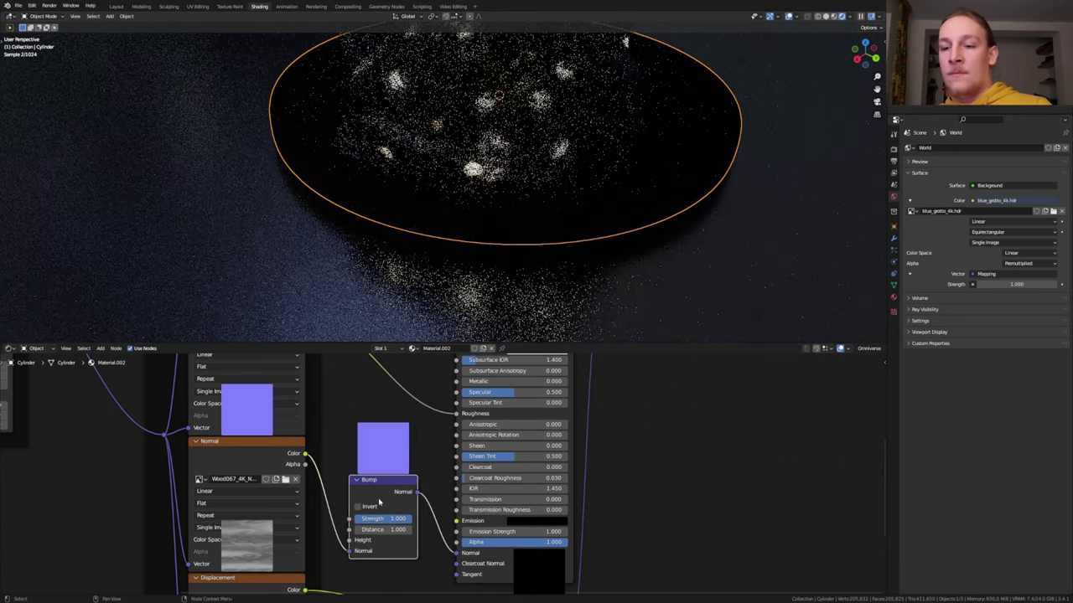
Step: Set the disc's Bump node Strength to 0.01 and enable Invert
click(383, 519)
text(0.01)
key(Return)
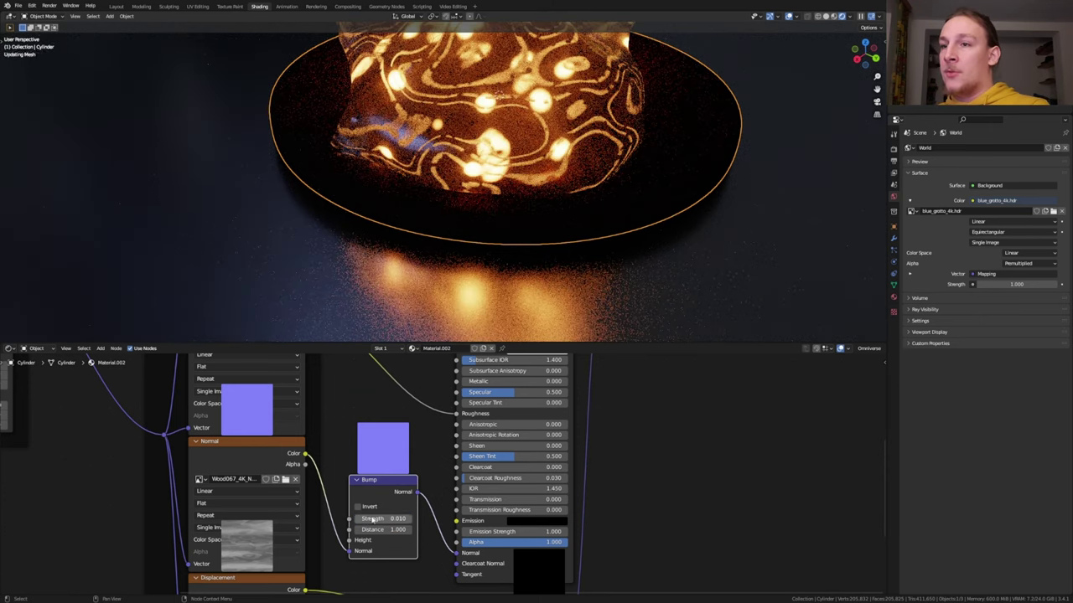
click(357, 507)
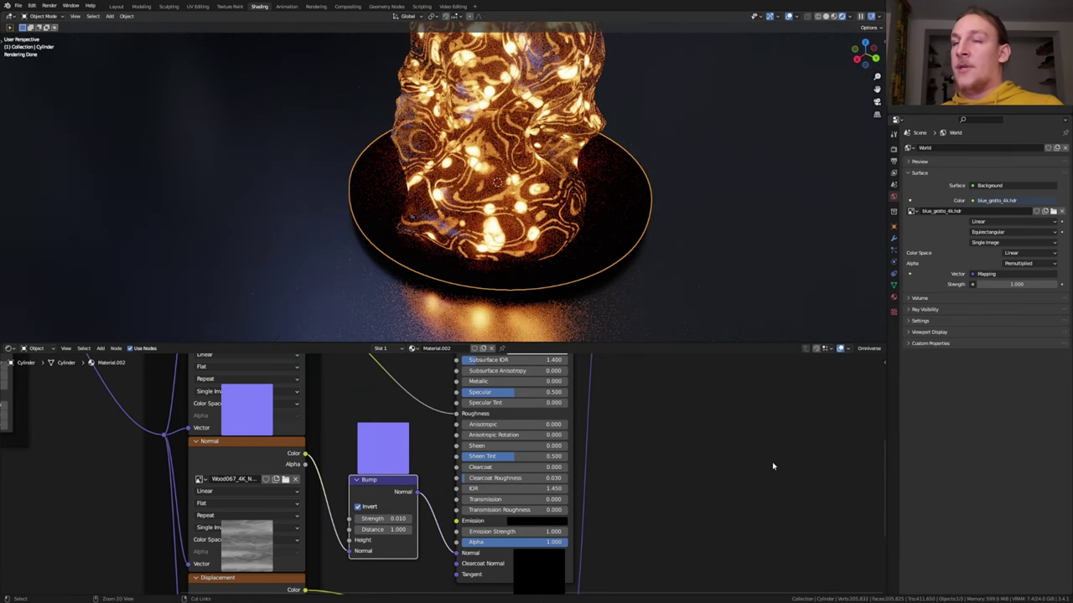
Step: Save the file and show the scene in rendered shading in the Layout workspace
key(ctrl+s)
click(117, 6)
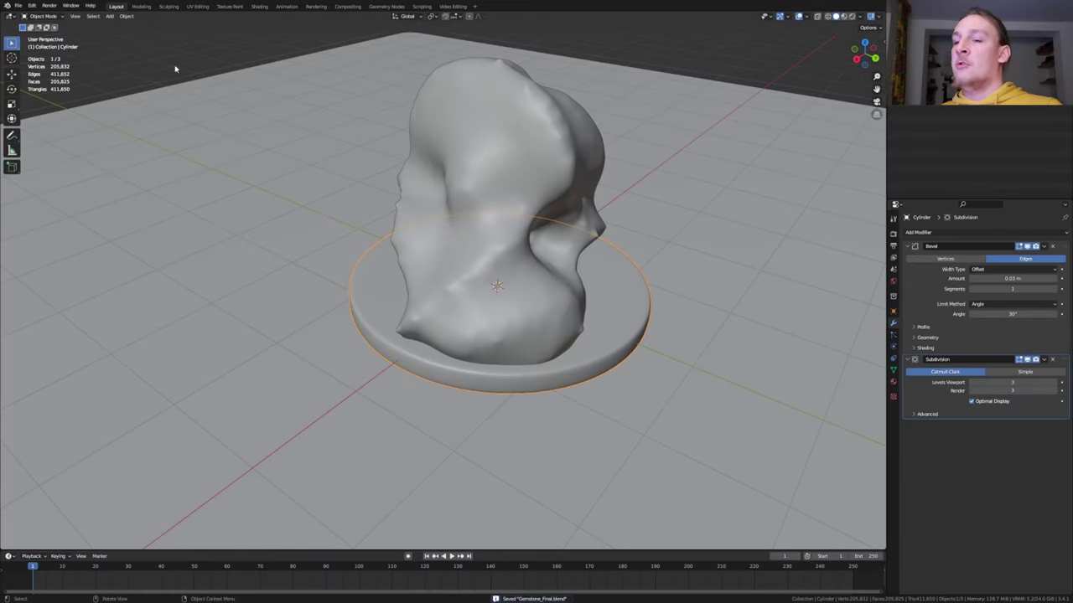
key(shift+h)
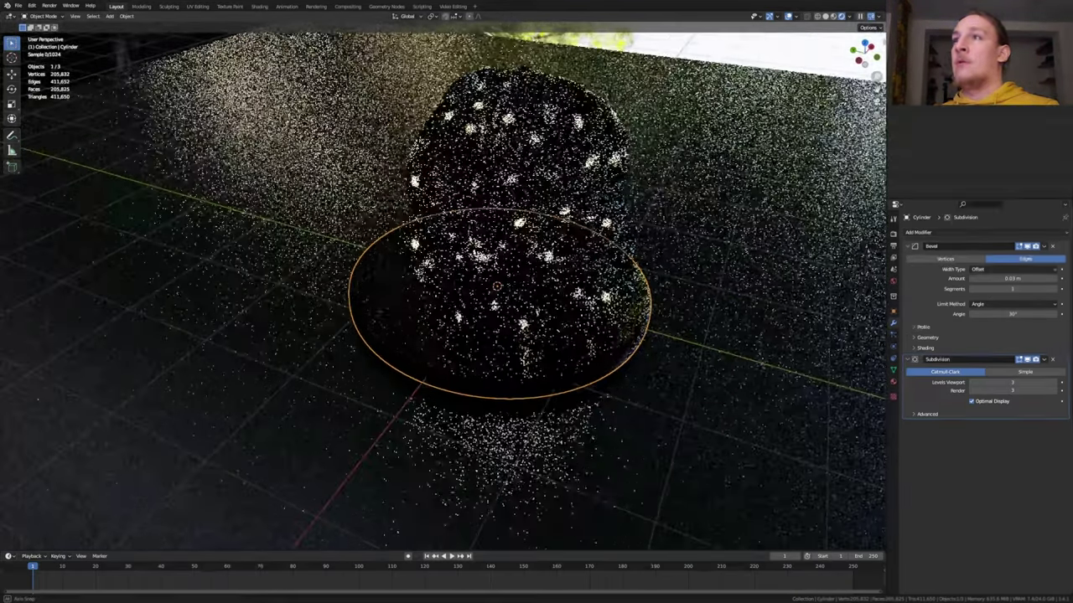
Step: Add a camera to the scene and align it to the current view of the glowing rock
scroll(621, 139, down, 1)
scroll(623, 139, up, 3)
scroll(578, 137, down, 1)
scroll(299, 342, down, 2)
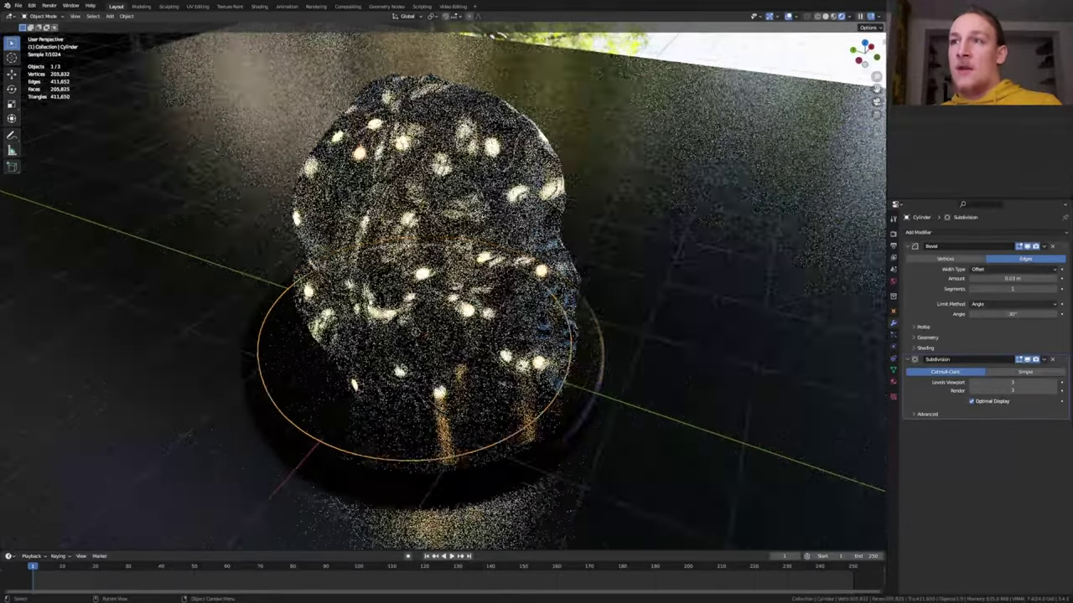
key(shift+a)
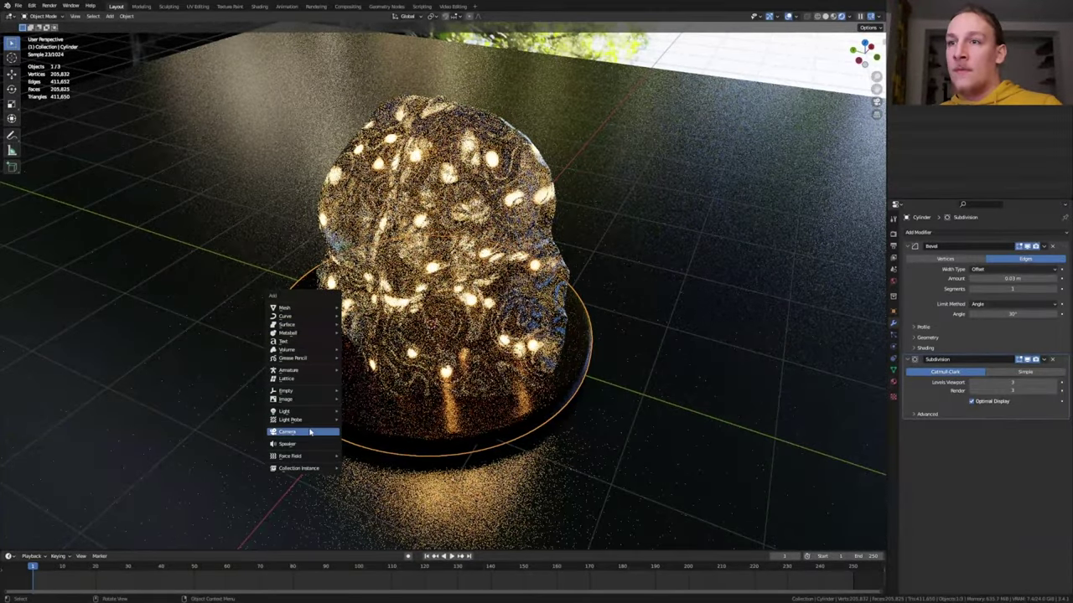
click(310, 432)
key(ctrl+alt+KP_0)
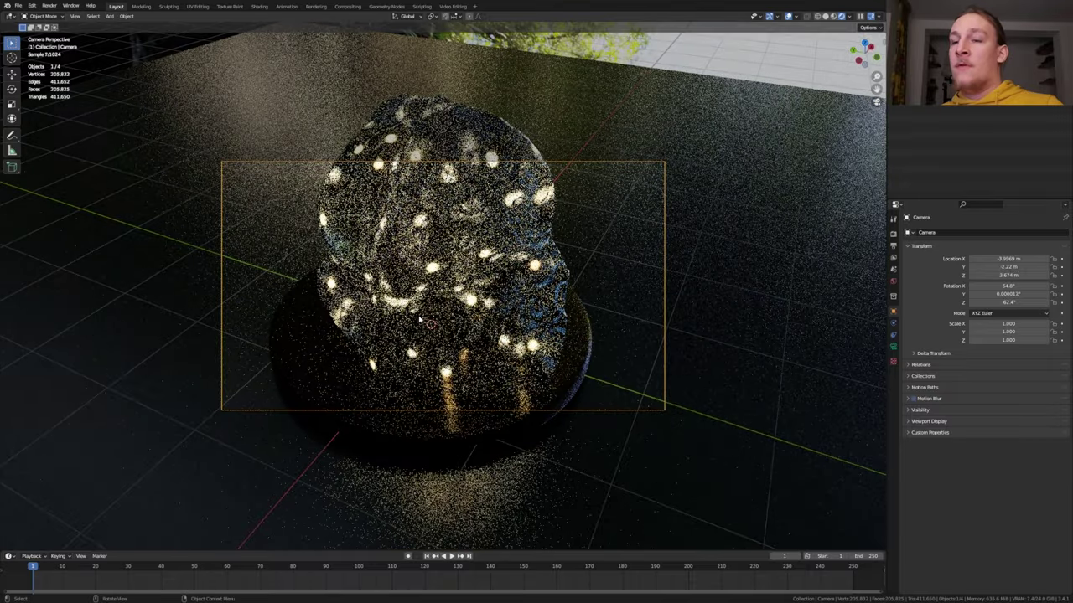
Step: Pull the camera back along its local Z axis and lower it about 0.59 m along global Z
key(g)
key(z)
key(z)
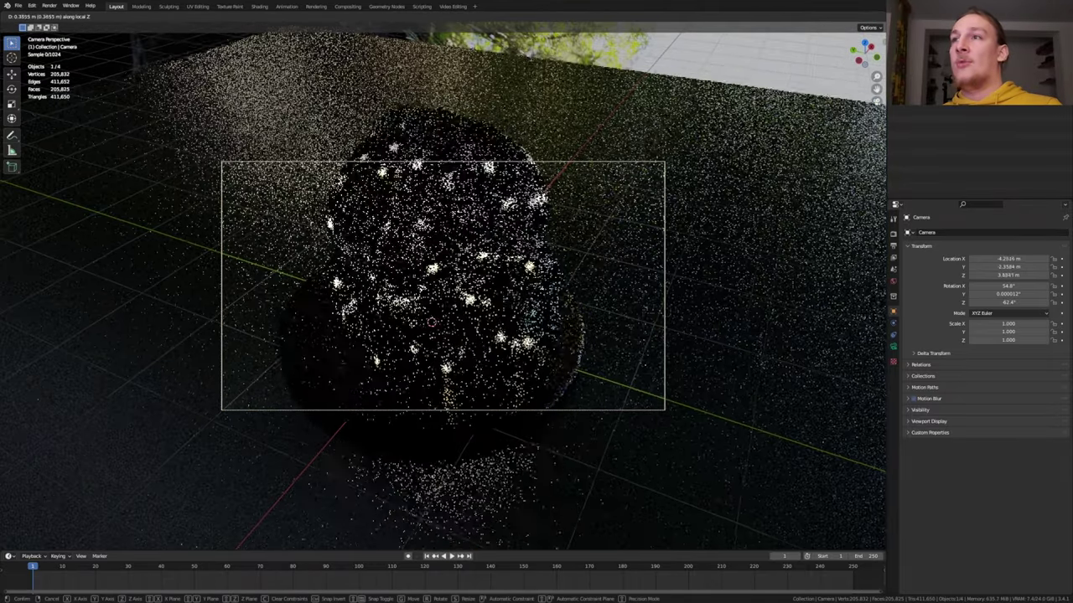
click(639, 156)
key(g)
key(z)
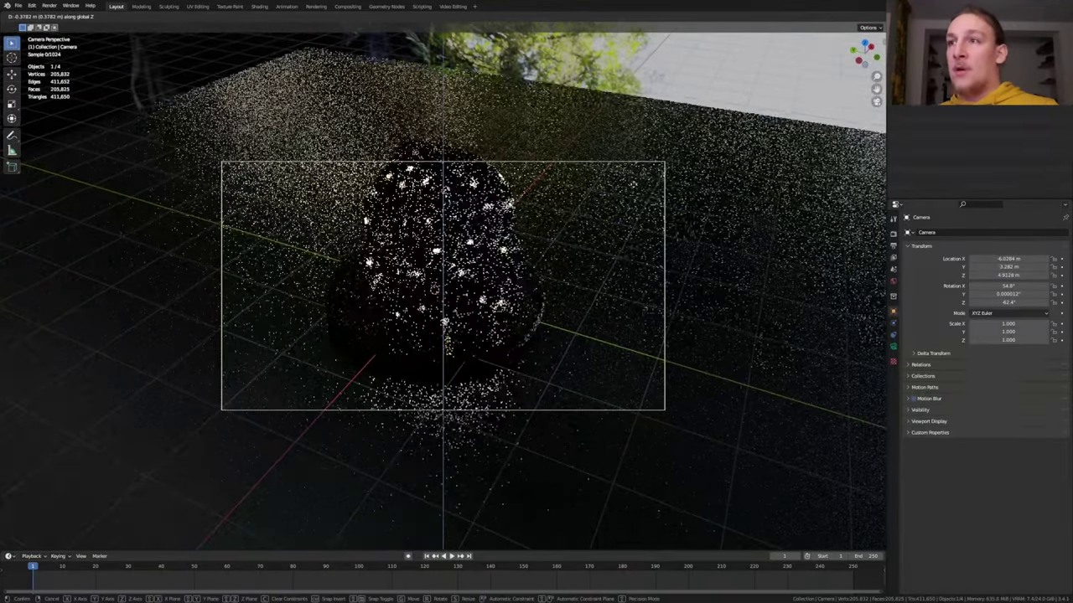
key(Return)
Step: Tilt the camera up about 4.4° around its local X axis and move it farther back along local Z
key(r)
key(x)
key(x)
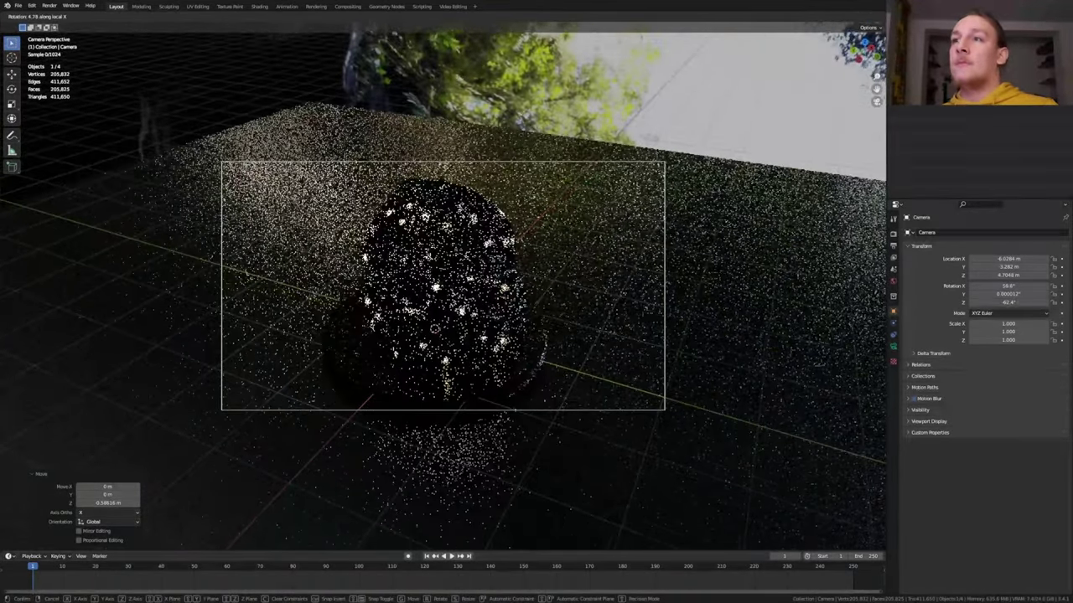
key(Return)
key(g)
key(z)
key(z)
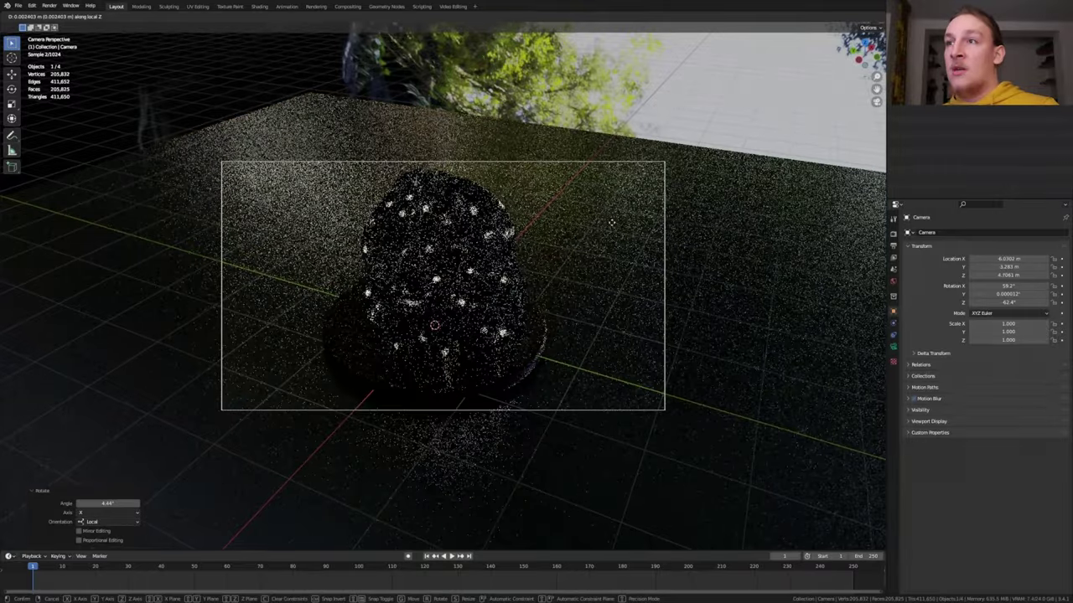
key(Return)
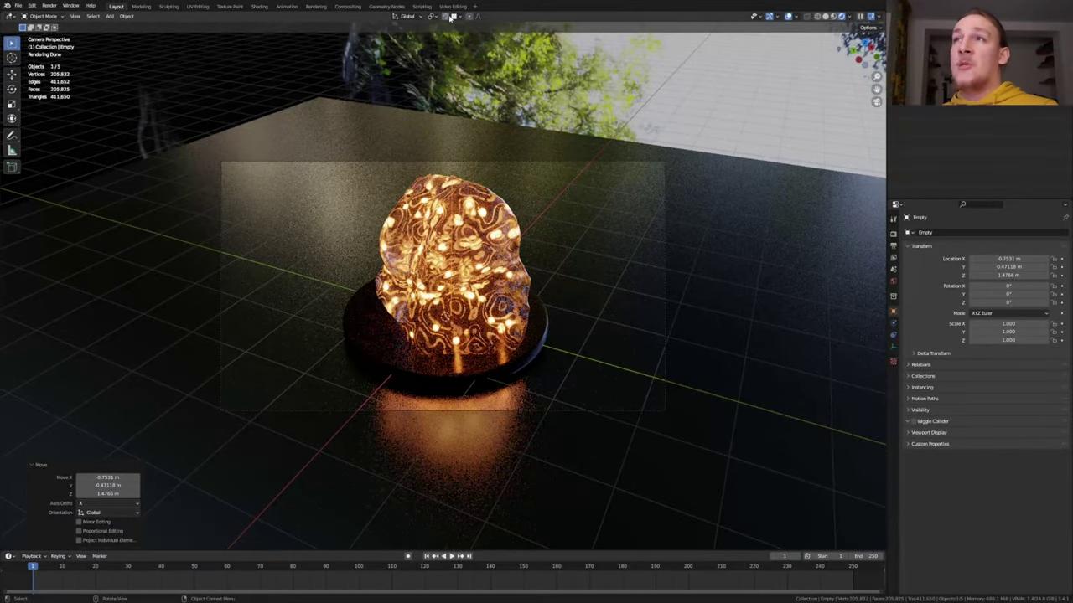
Step: Turn off snapping and enable the camera's depth of field with the Empty as focus object
click(451, 17)
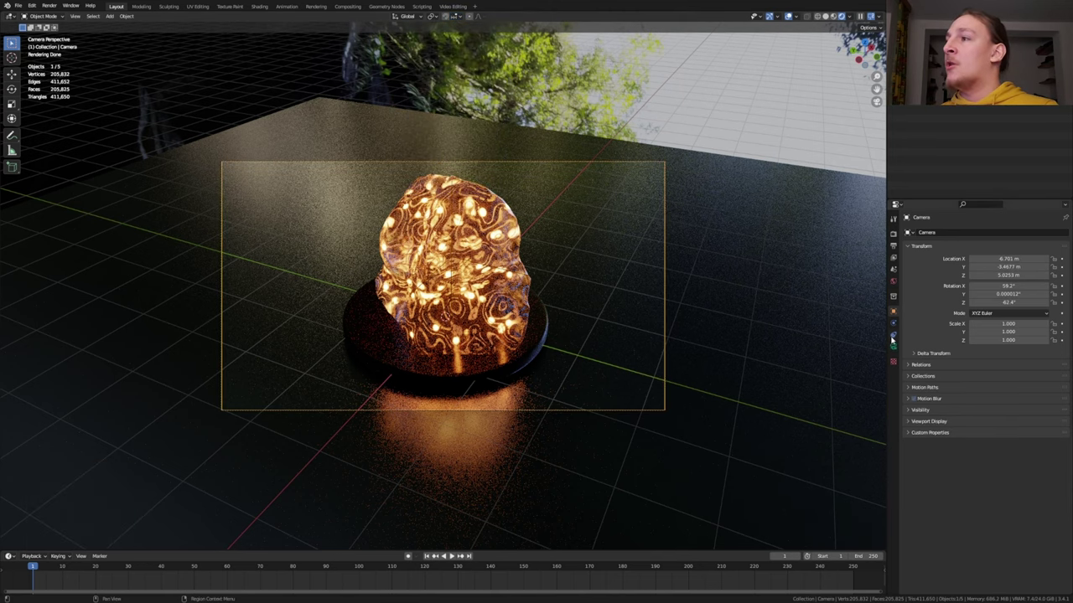
click(893, 347)
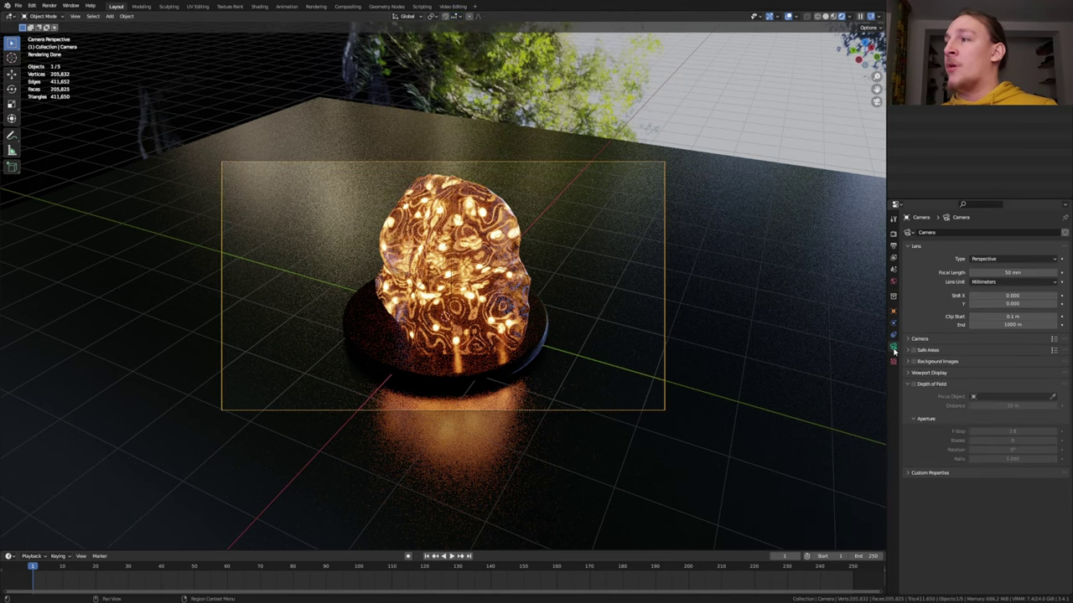
click(913, 384)
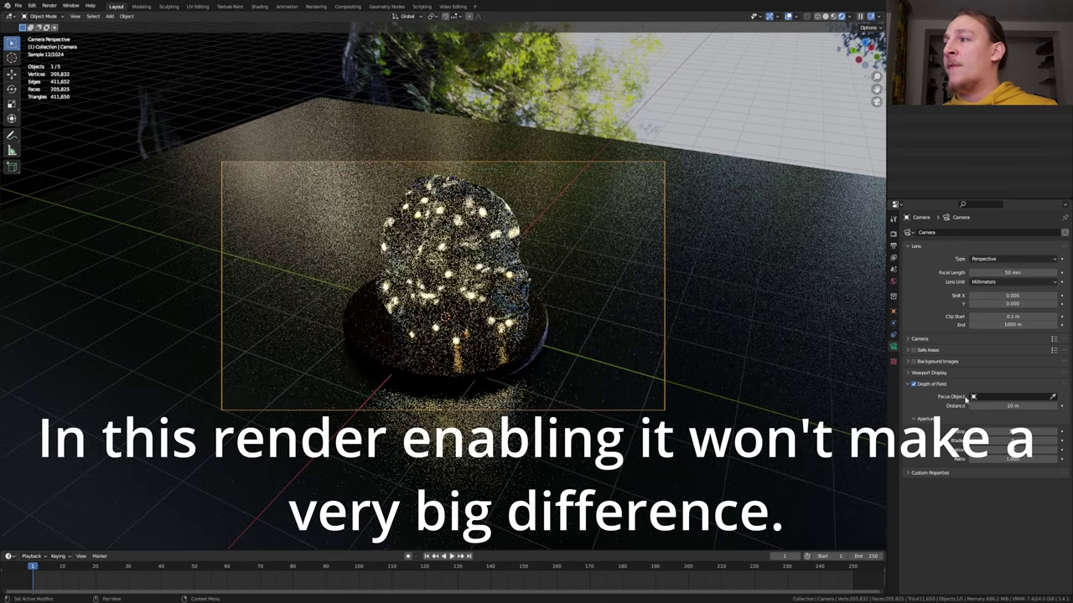
click(989, 396)
click(984, 421)
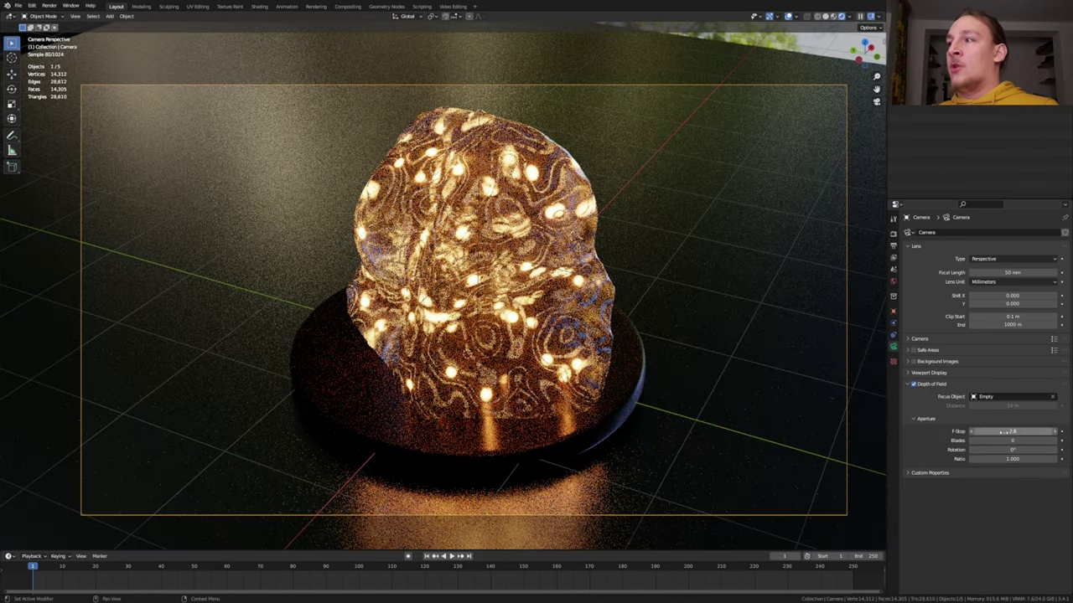
Step: Set the camera's depth of field F-Stop to 1.5 and adjust the number of aperture blades
click(1002, 432)
text(1.)
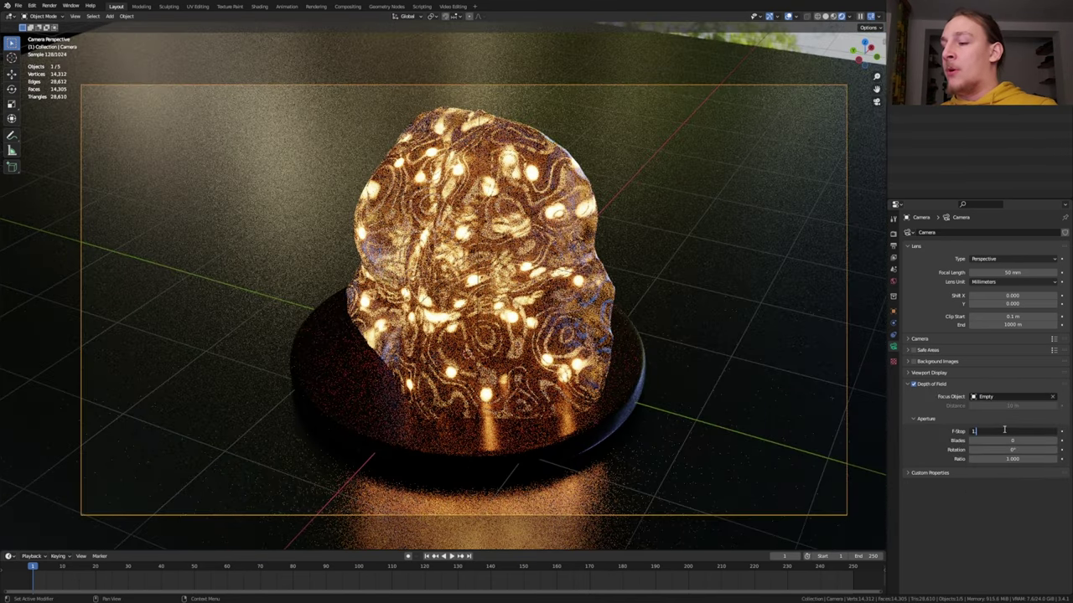
text(5)
key(Return)
drag(1008, 441, 1054, 441)
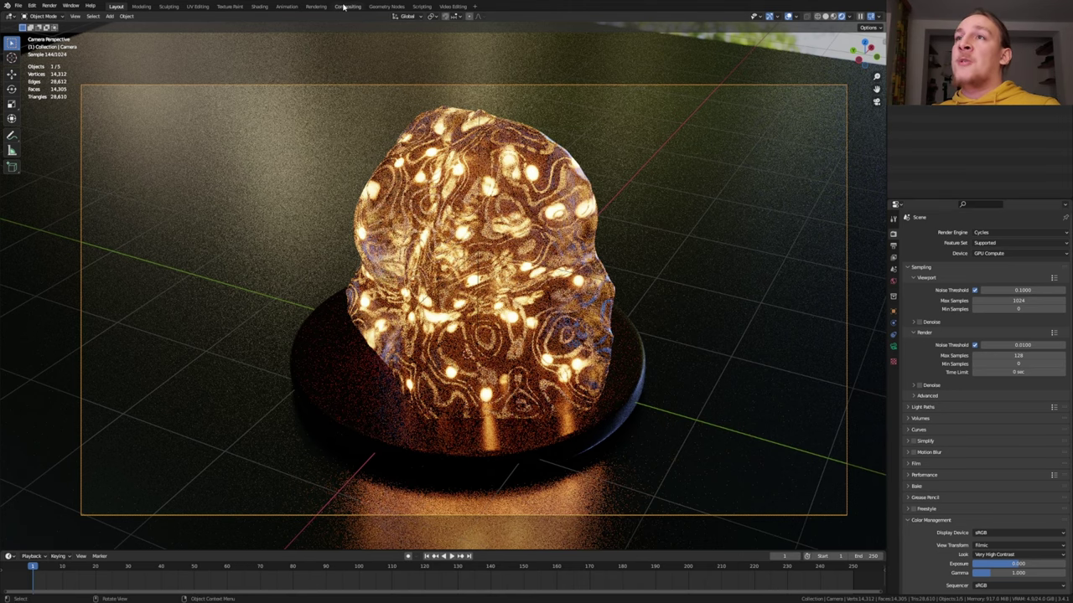
Step: Switch to the Compositing workspace and set the Cycles render Max Samples to 3000
click(347, 6)
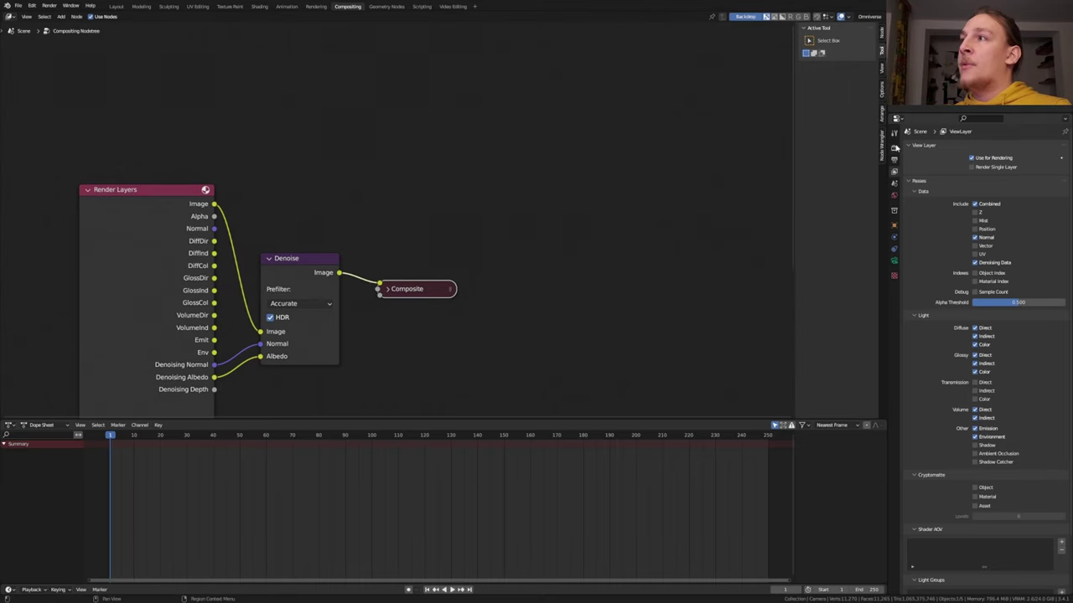
click(894, 147)
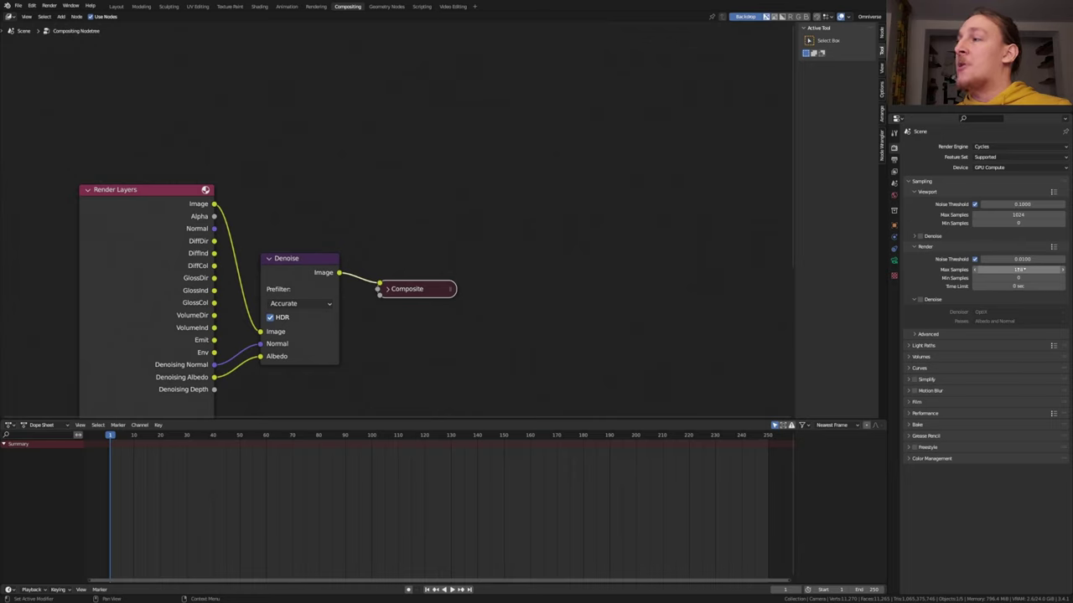
click(1020, 269)
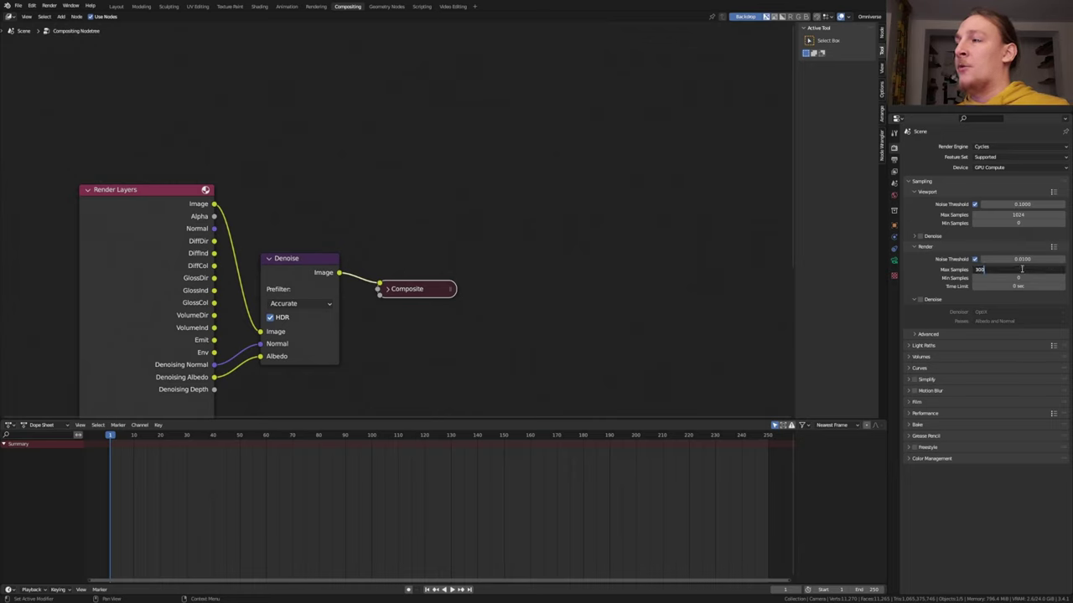
text(3000)
key(Return)
Step: Show the scene's output settings and save the Gemstone_Final.blend file
click(49, 6)
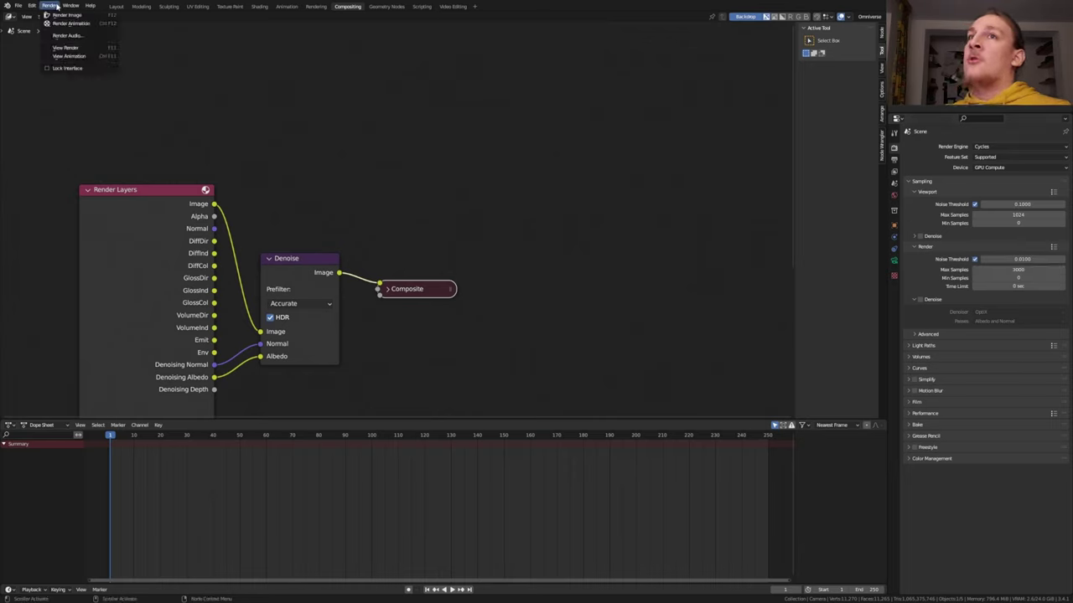
click(75, 69)
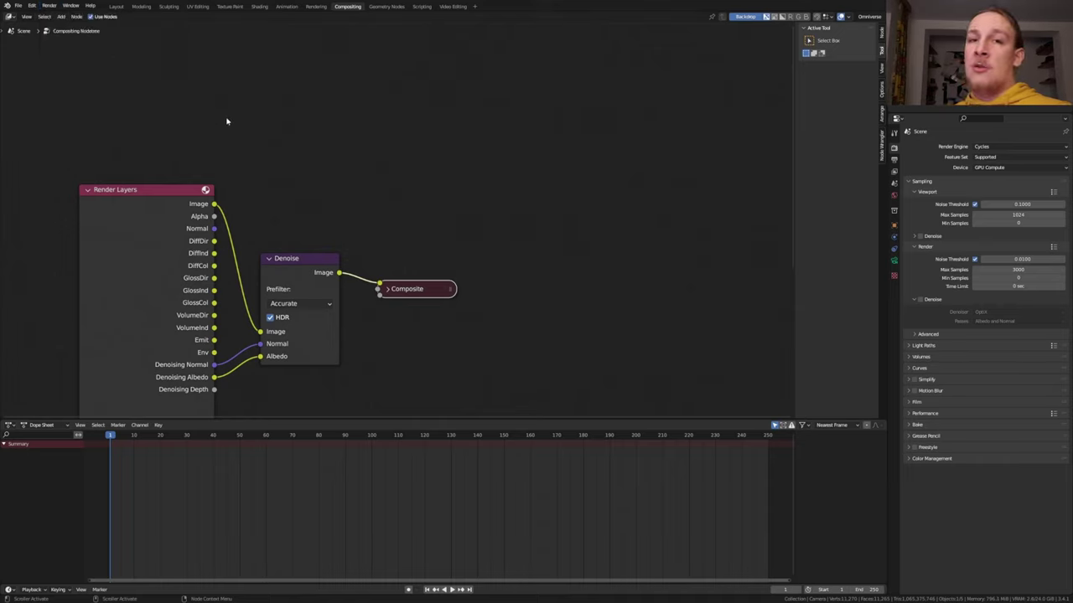
click(894, 161)
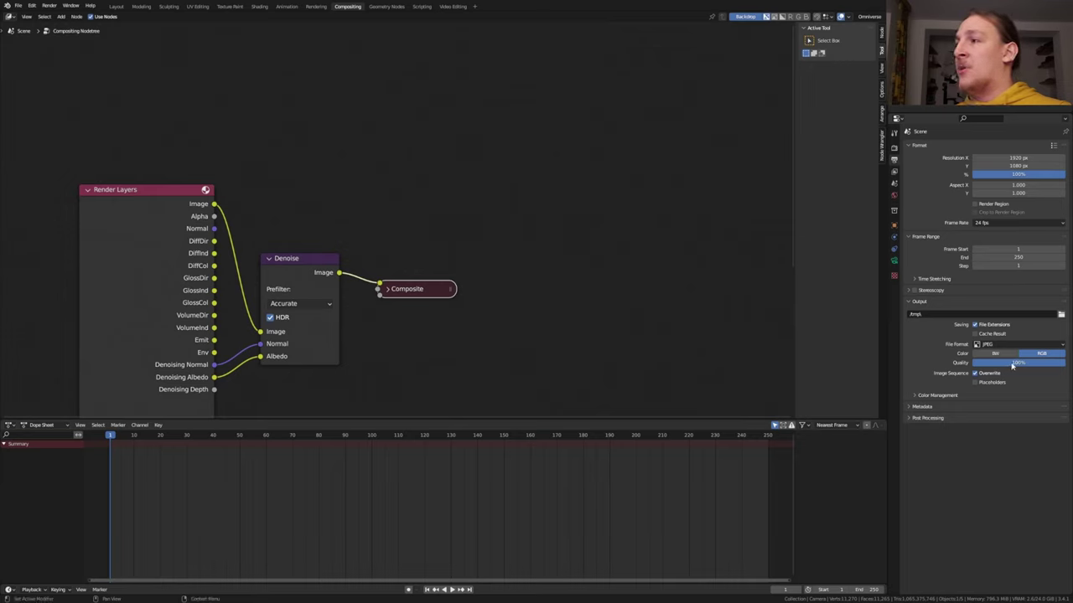
key(ctrl+s)
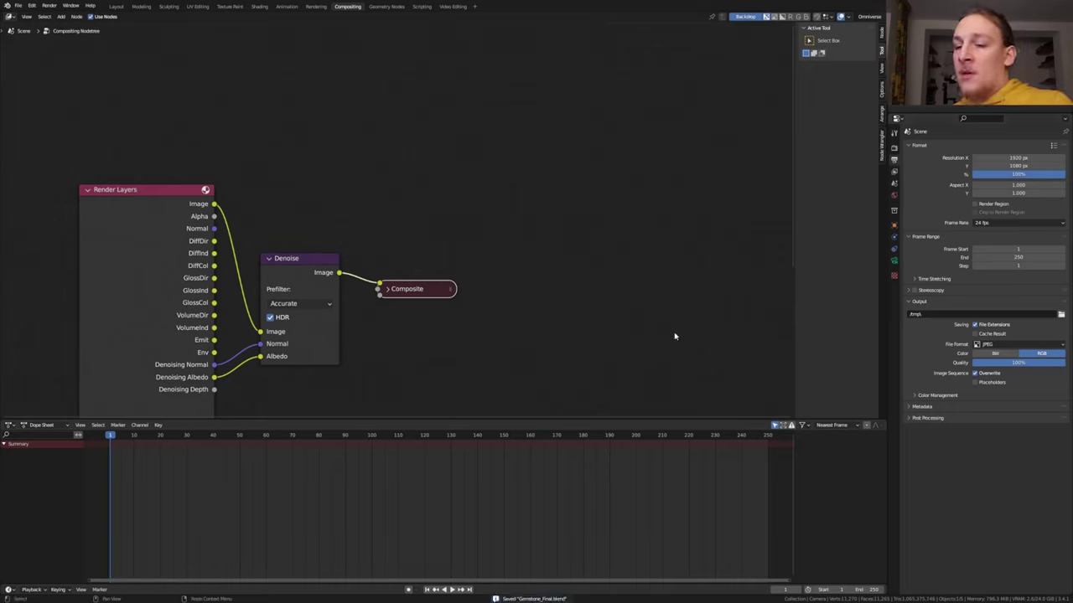